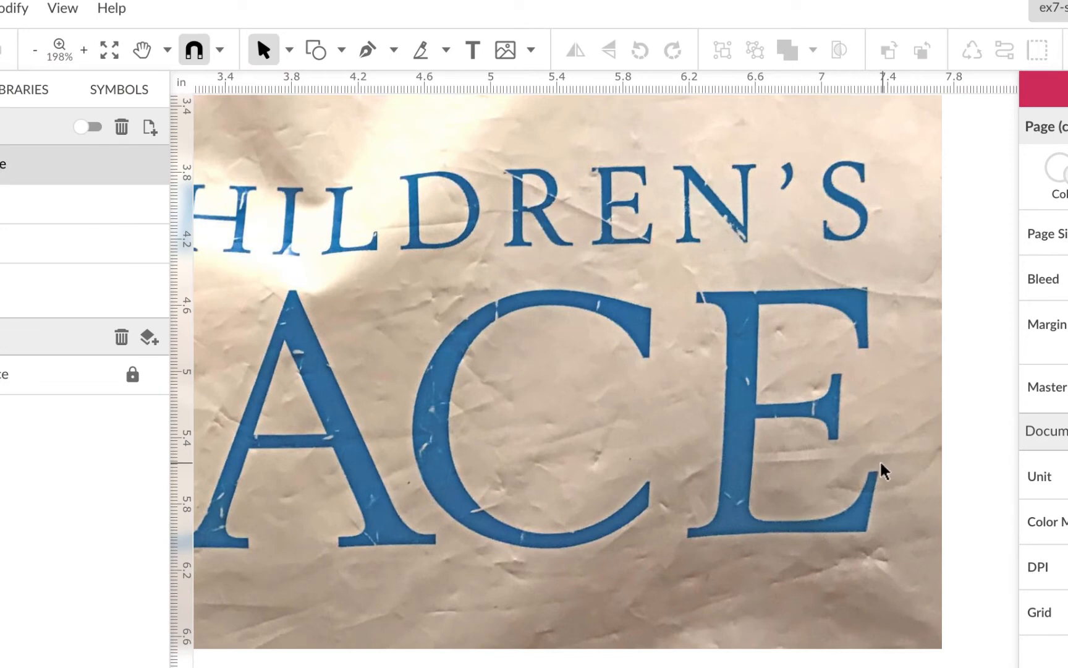
Examine the logo's letterforms and apostrophe, and open the reference page on straight and curly quotes.
scroll(865, 551, "left", 5)
scroll(852, 543, "up", 2)
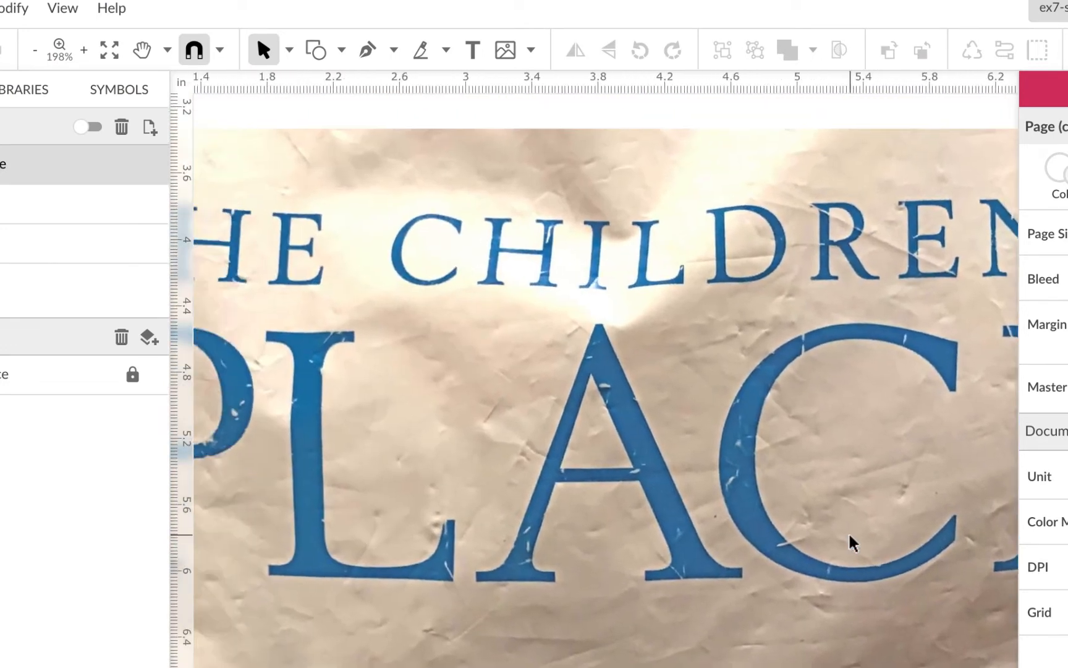
scroll(851, 543, "right", 3)
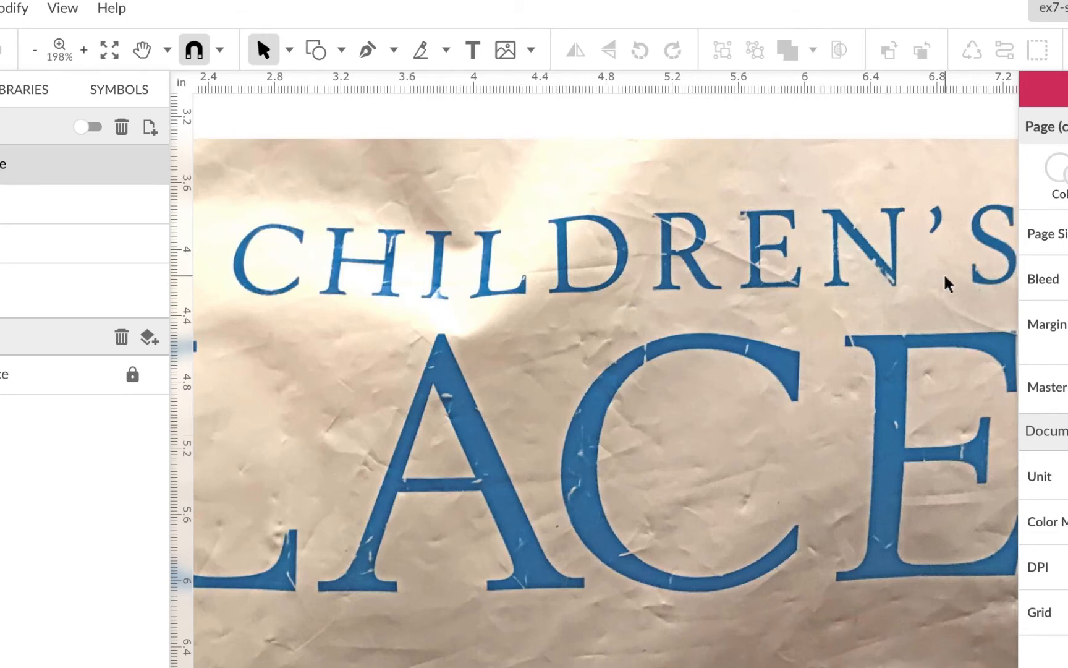
scroll(947, 282, "right", 3)
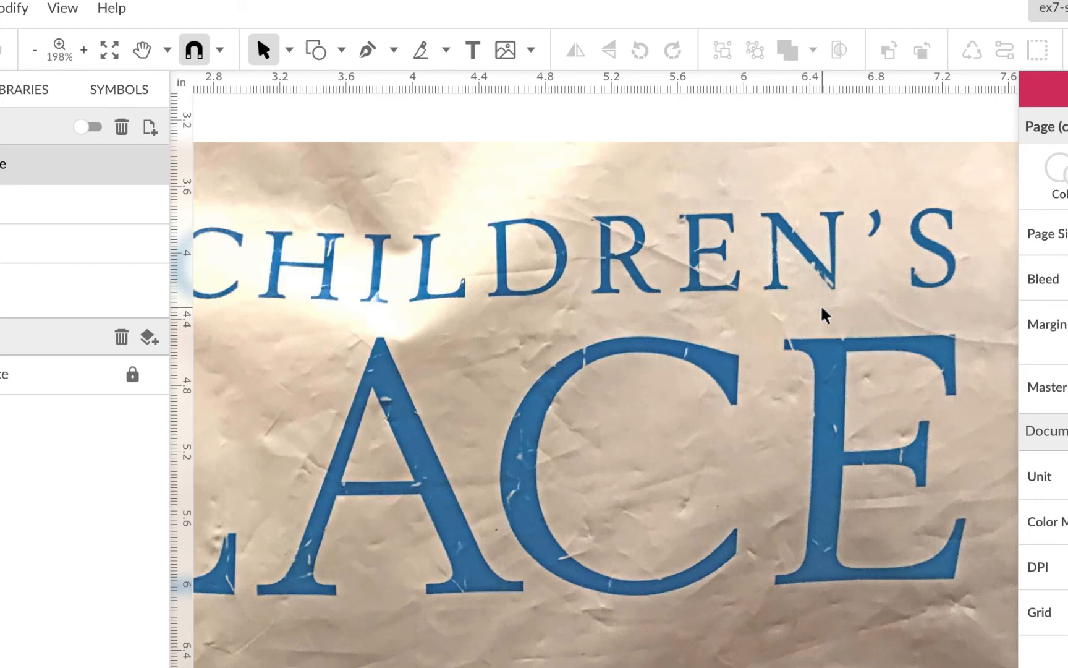
scroll(727, 316, "left", 1)
scroll(727, 316, "up", 1)
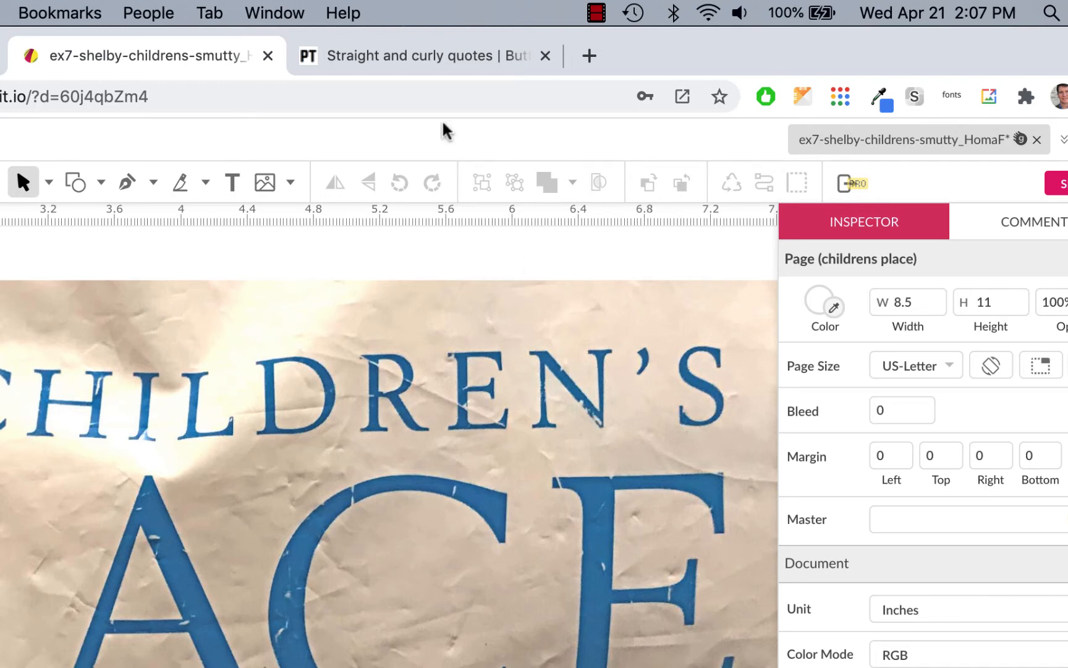
left_click(427, 55)
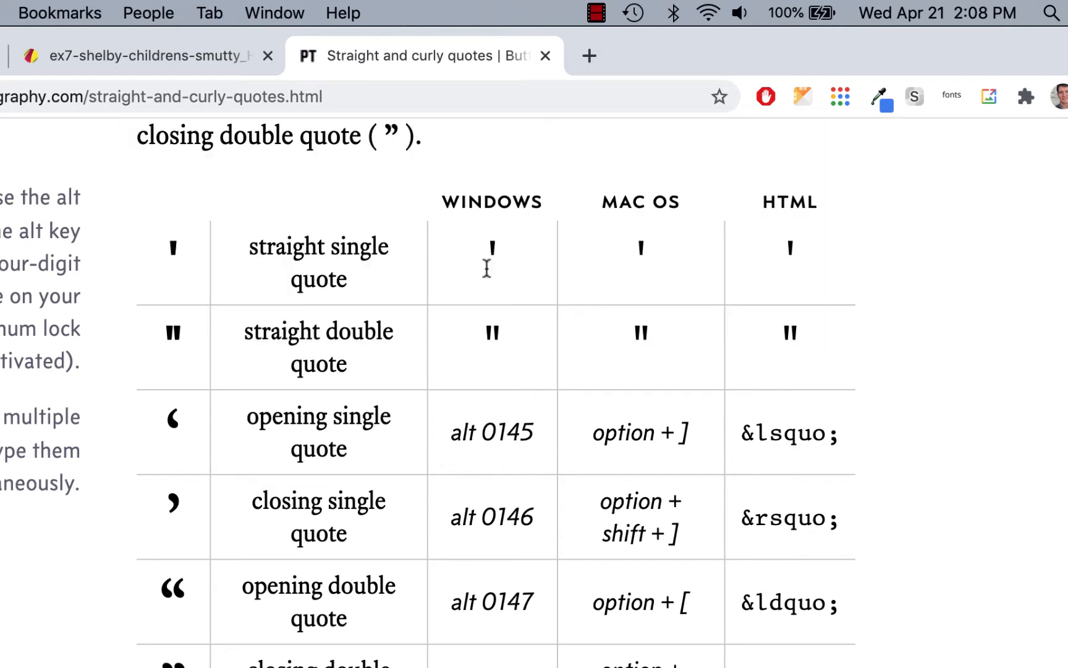
Search for Google Fonts in a new browser tab, open the site and show its font category options.
left_click(589, 55)
type("google")
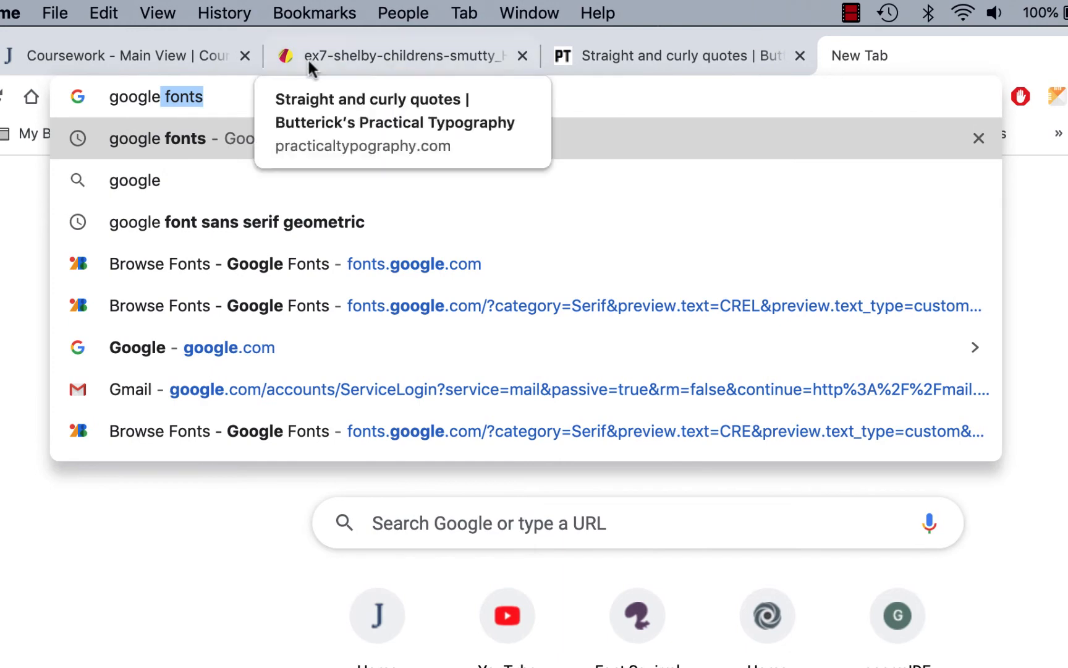
key("Return")
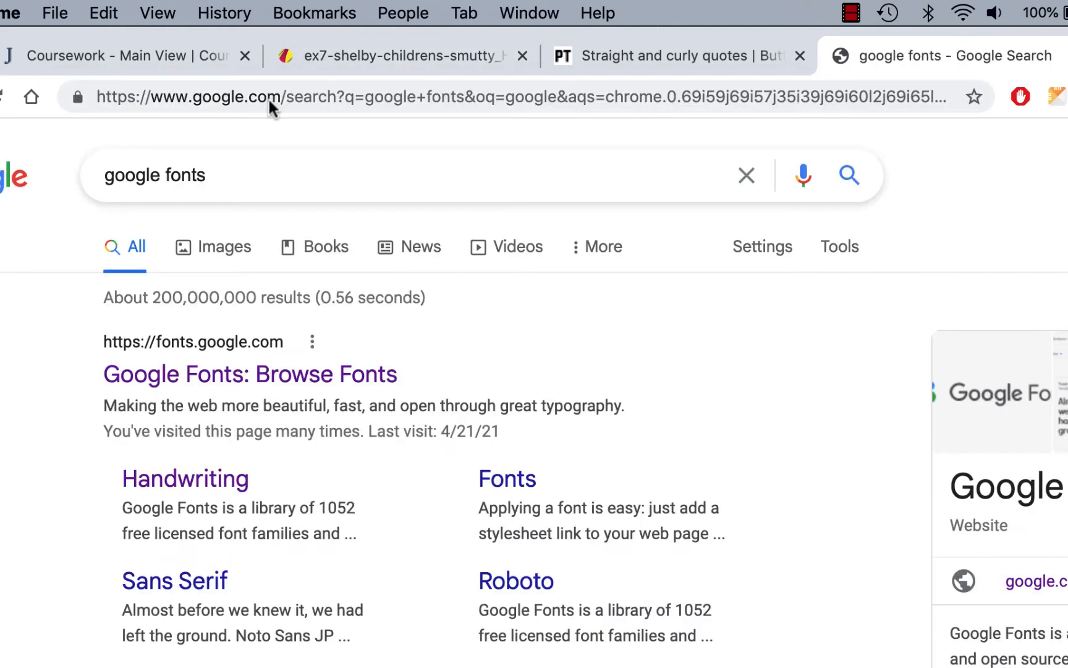
left_click(325, 383)
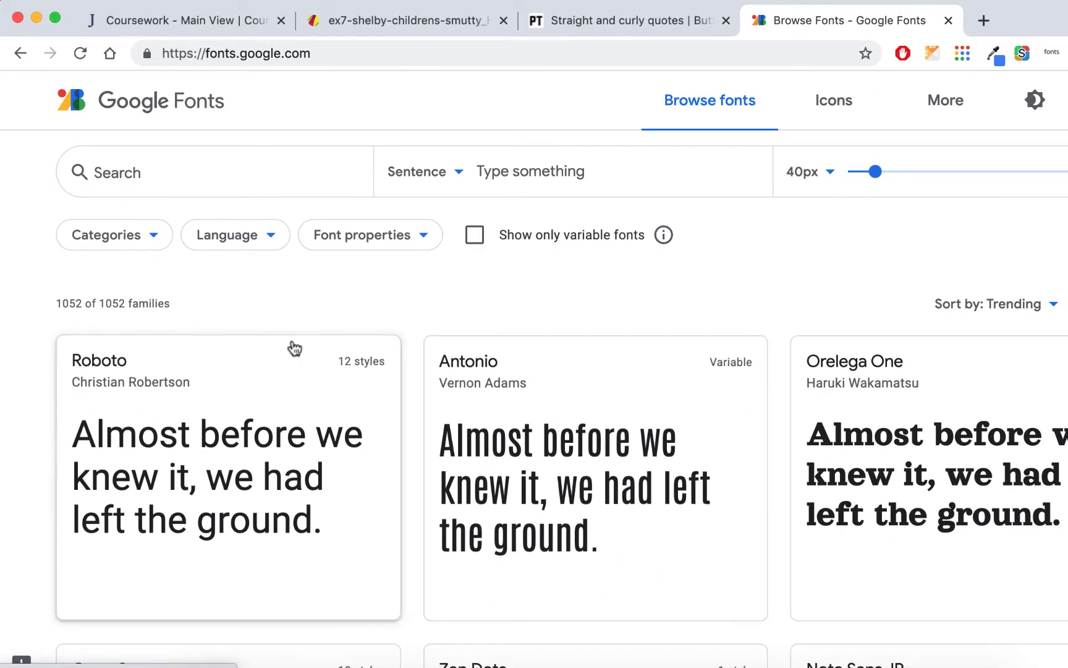
left_click(156, 238)
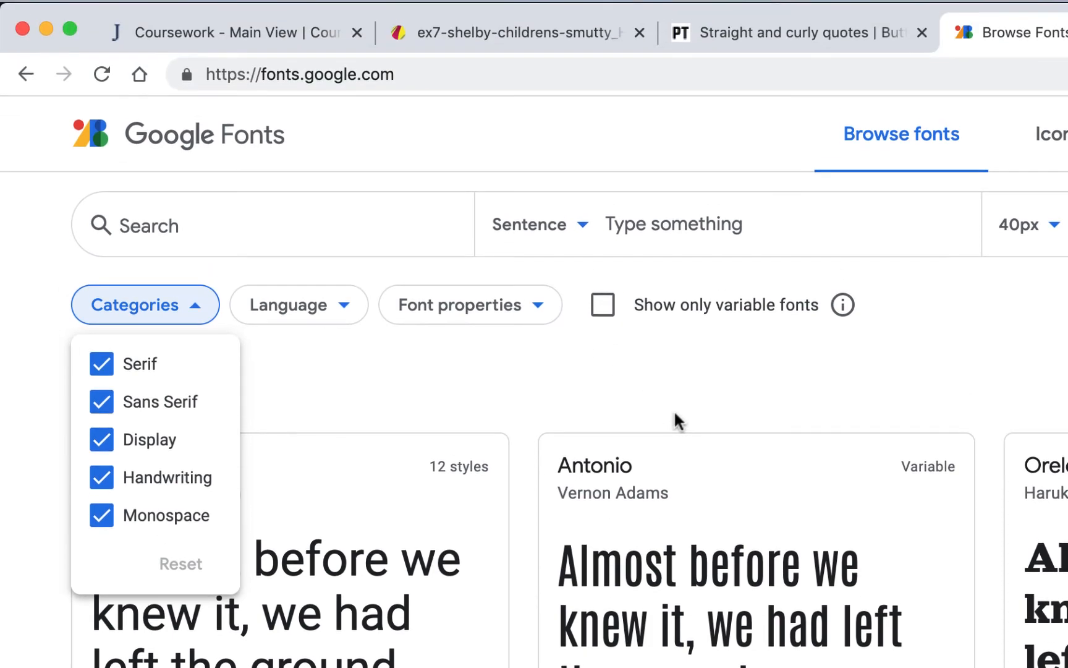
Close the quotes reference page, switch to the logo document in Gravit Designer and hide its Layers panel.
left_click(798, 40)
left_click(921, 32)
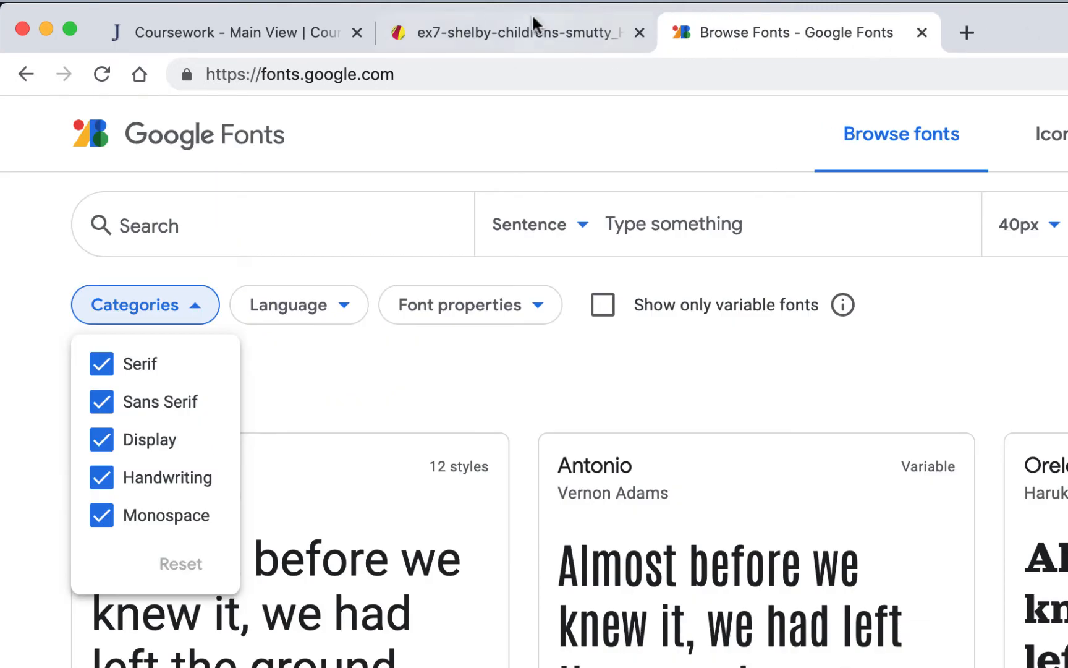
left_click(537, 28)
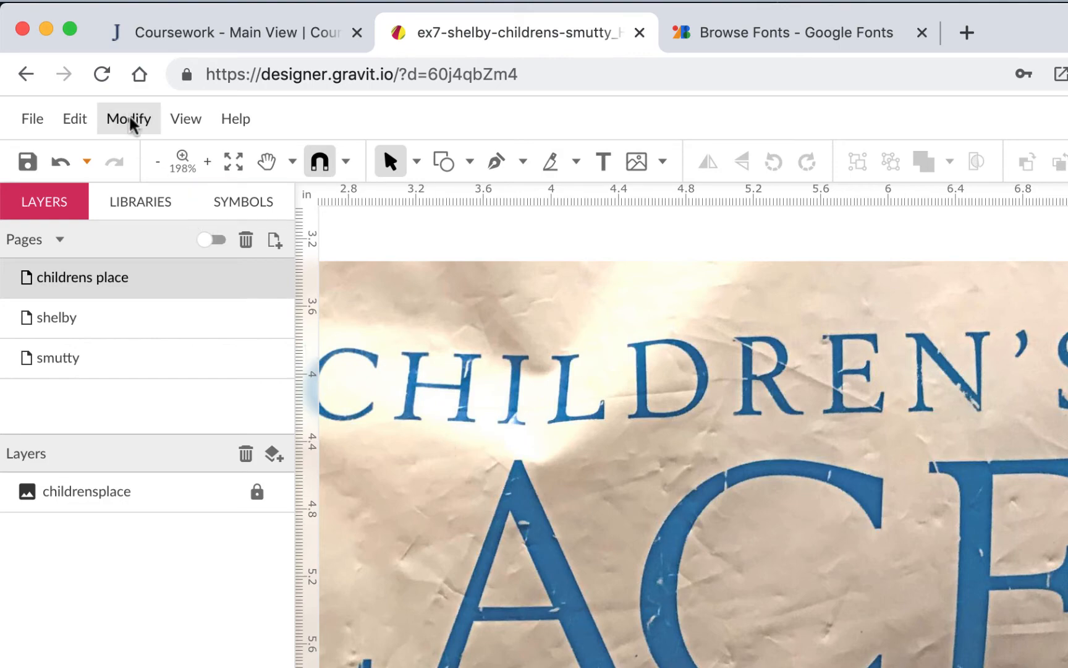
left_click(183, 122)
left_click(270, 552)
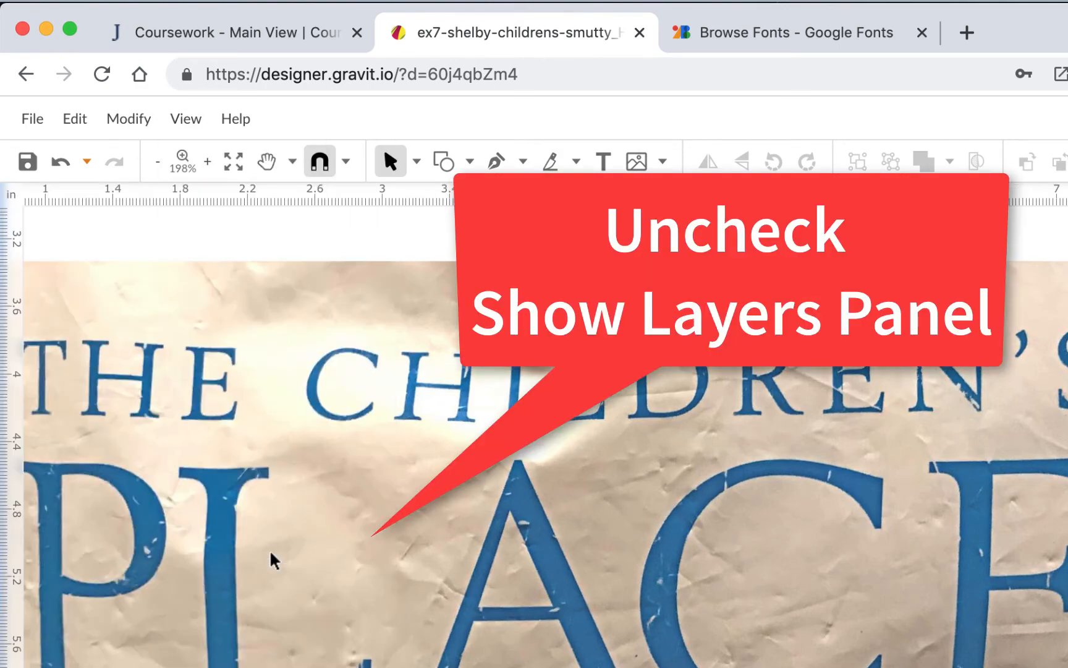
key("super+minus")
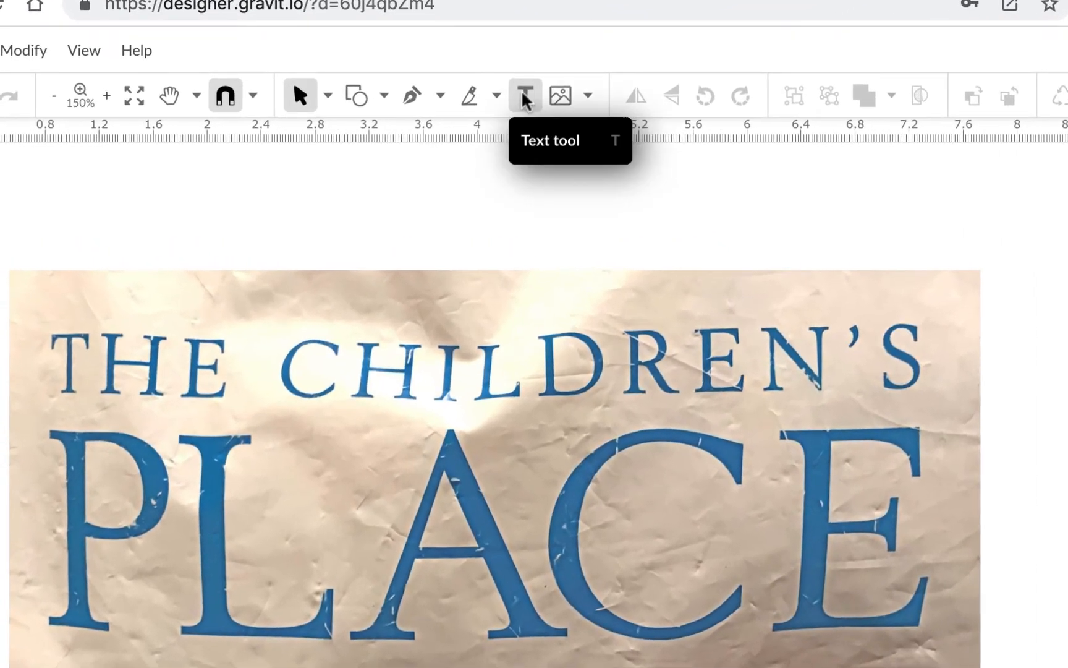
Add the text "THE CHILDREN'S" near the upper edge of the logo photo.
left_click(524, 98)
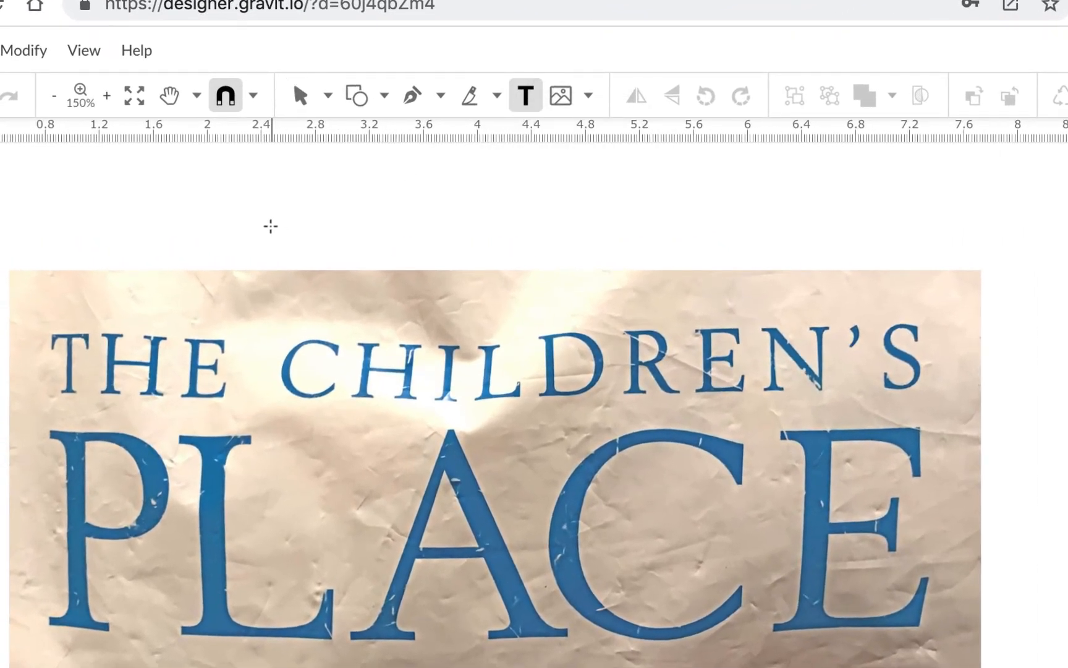
left_click(271, 226)
double_click(309, 286)
type("R")
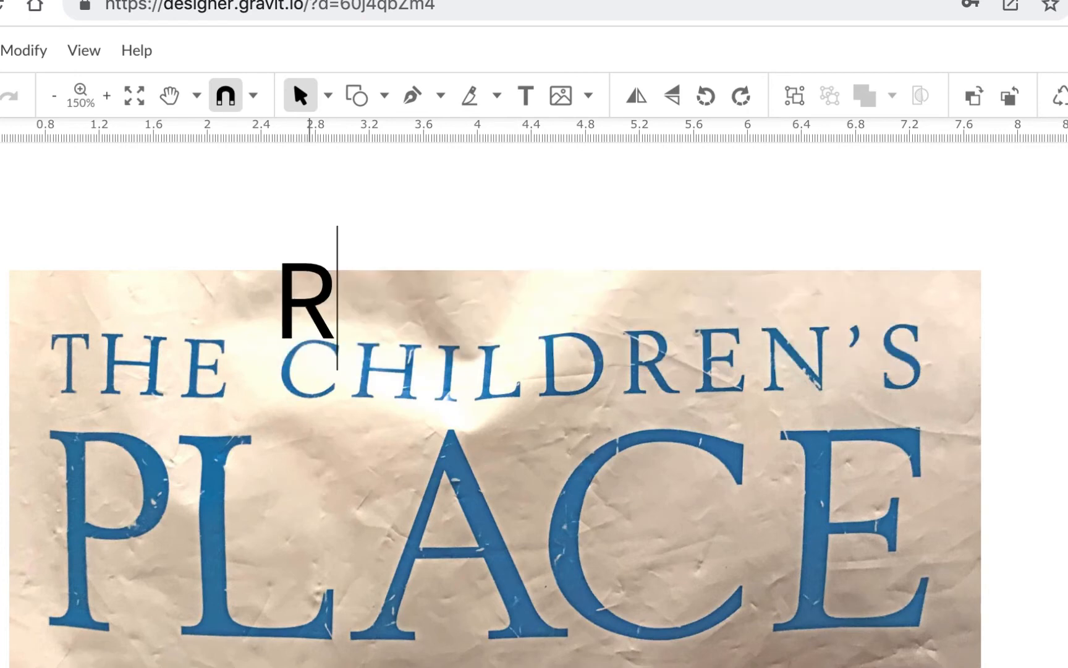
key("BackSpace")
type("THE CHILDREN'")
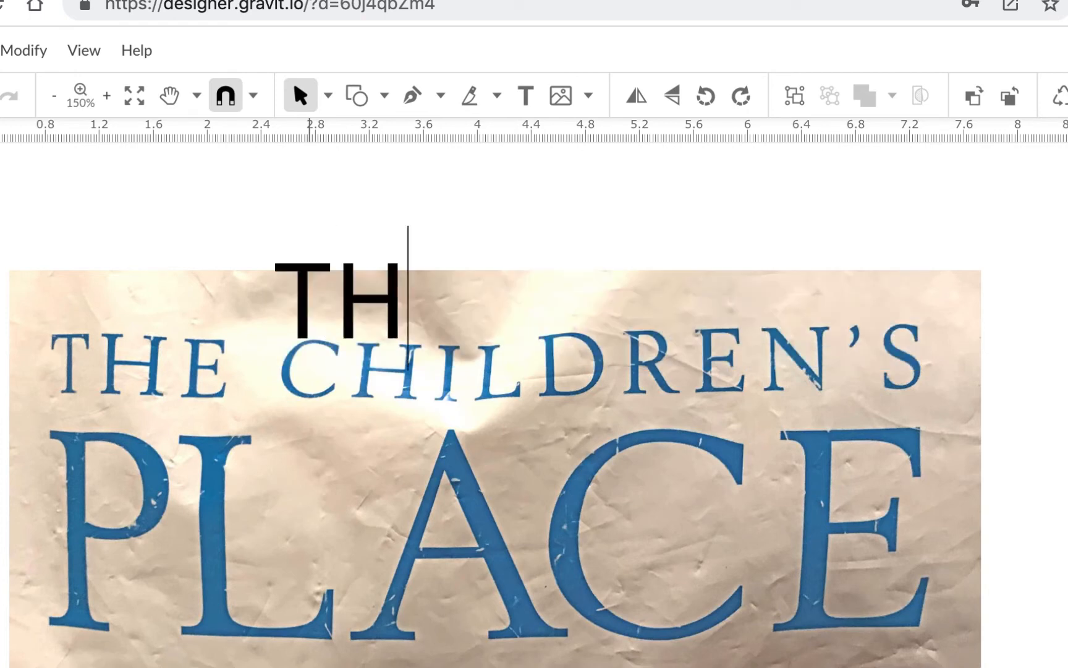
type("S")
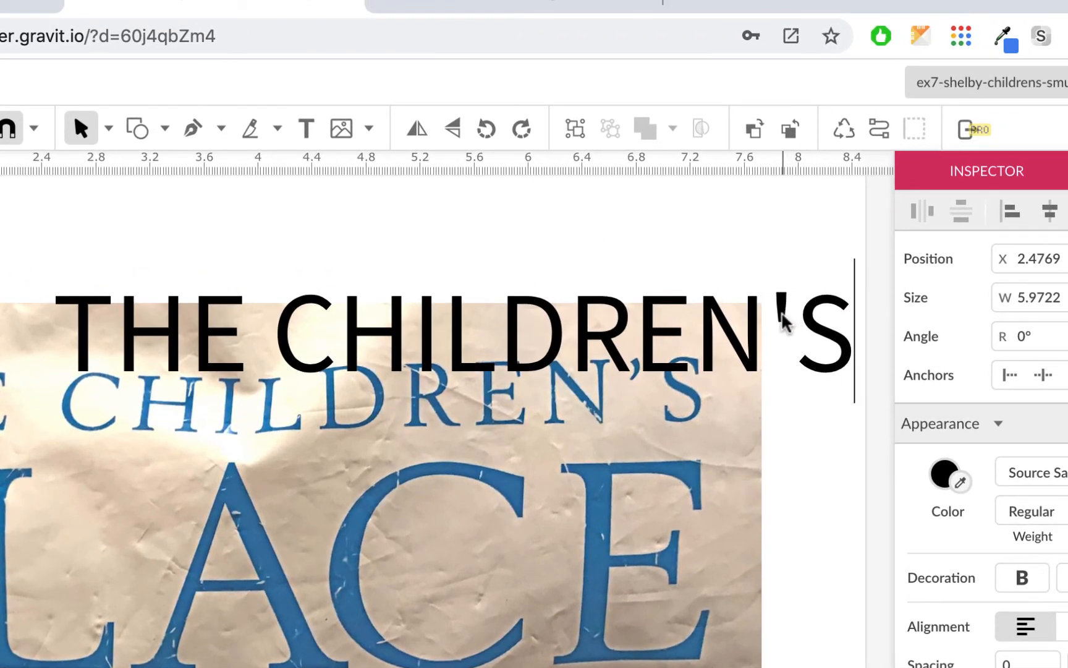
Replace the straight apostrophe in the text with a curly closing single quote (’) and finish editing.
left_click_drag(791, 322, 773, 324)
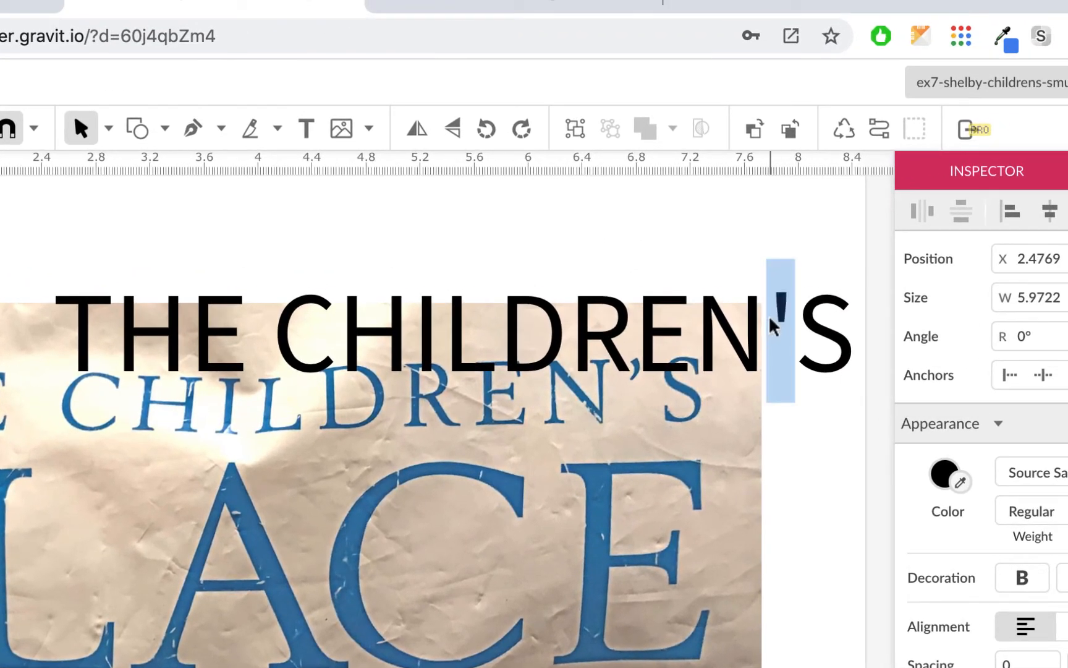
key("shift+alt+bracketright")
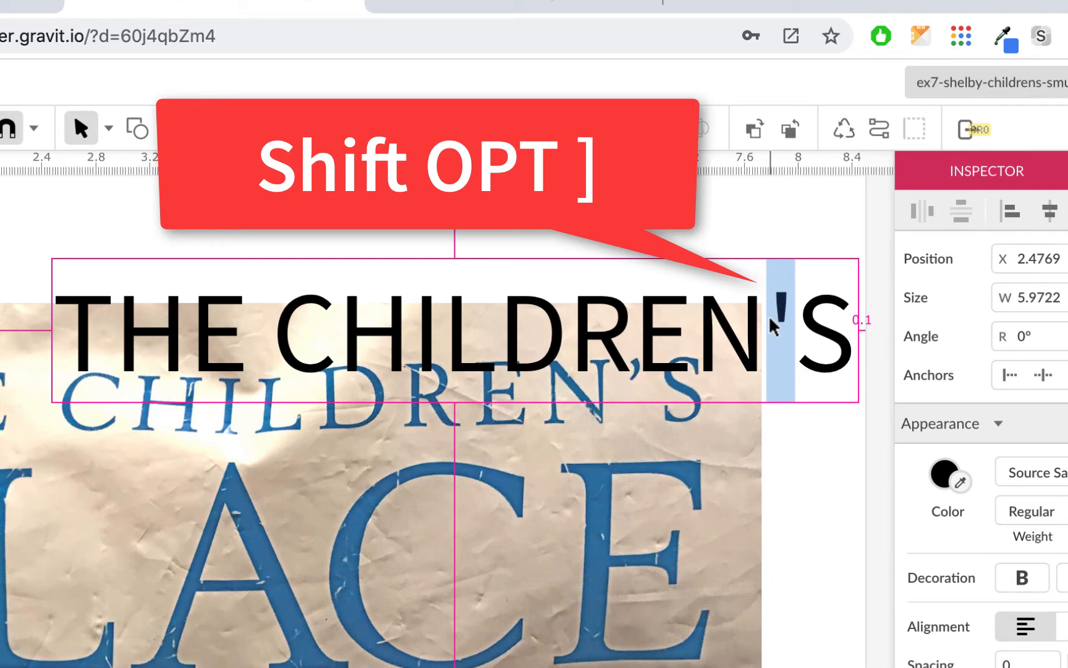
type("’")
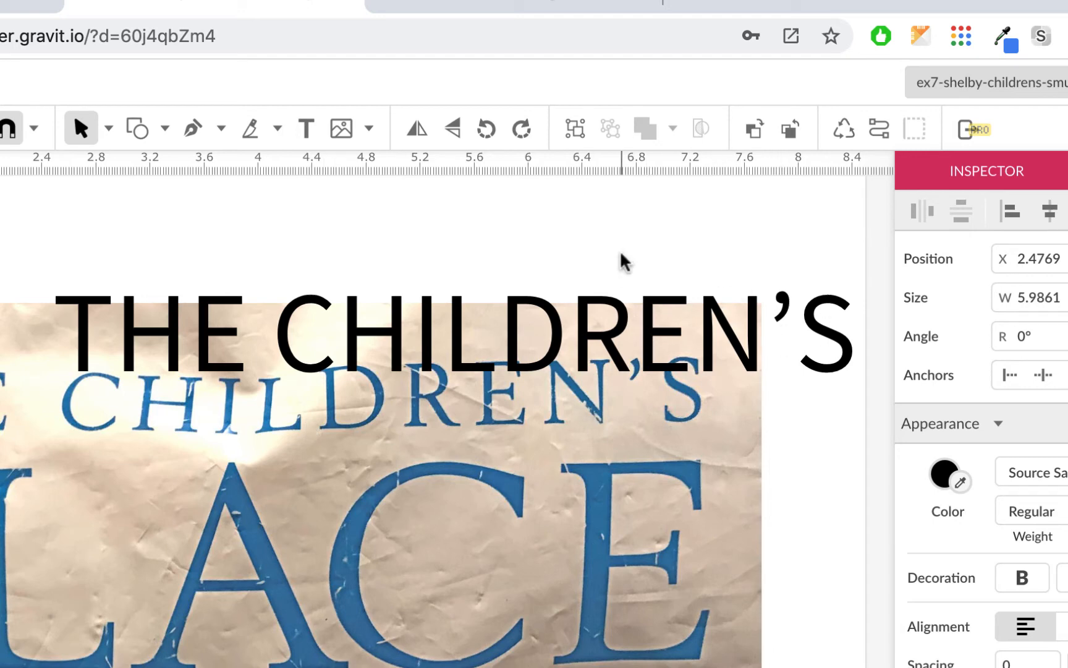
key("Escape")
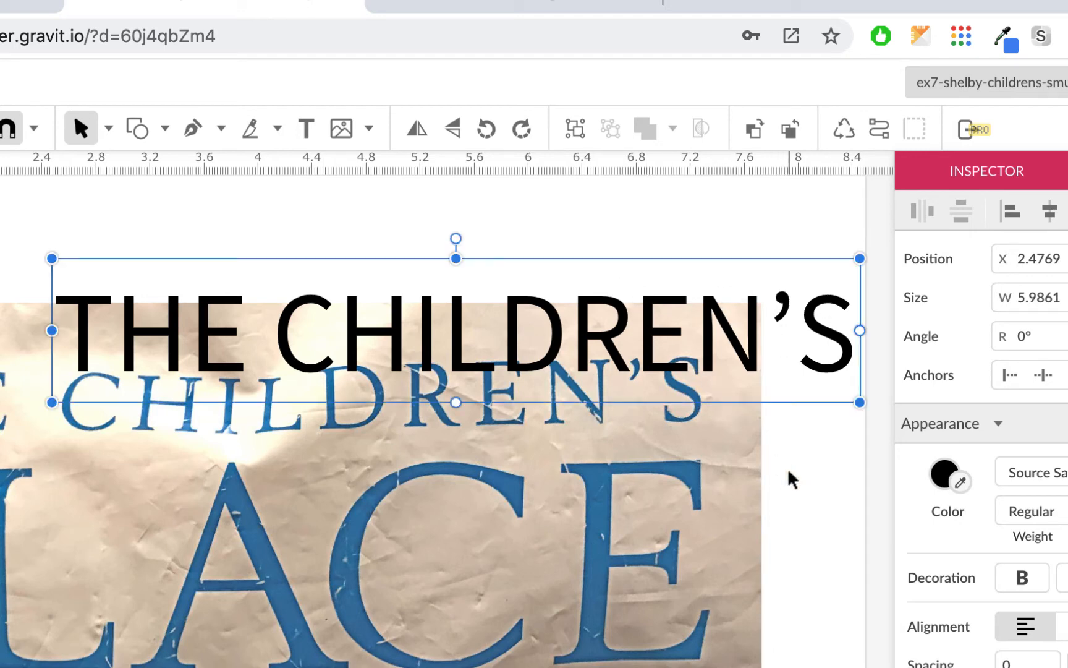
Move the text above the photographed lettering, at about X 1.2 in, and view the available font list.
left_click_drag(765, 355, 593, 306)
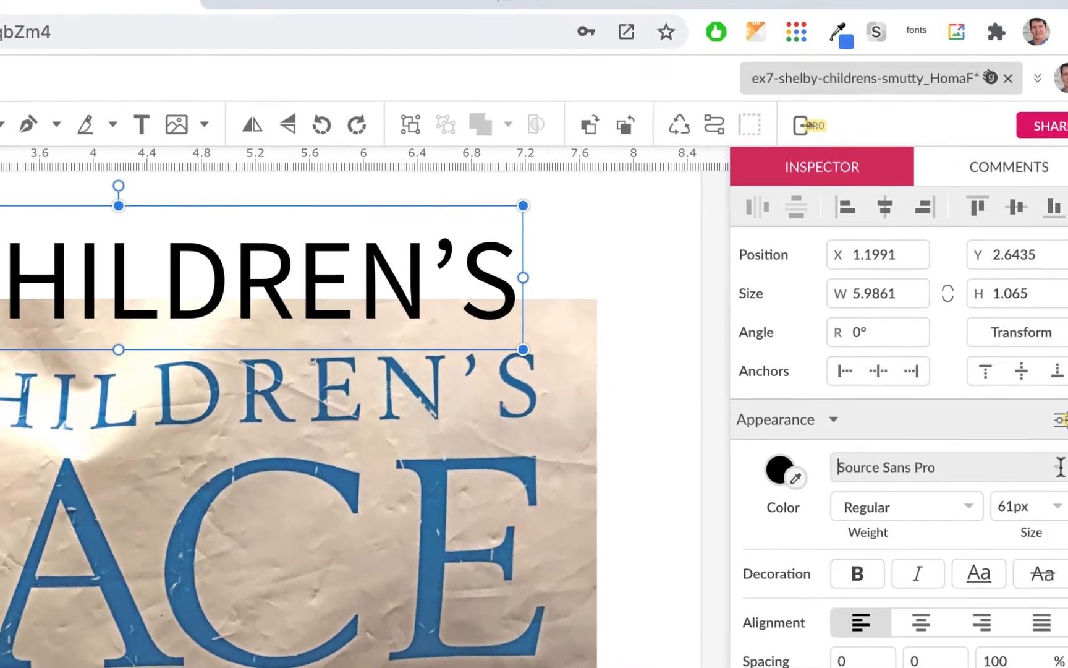
left_click(1044, 472)
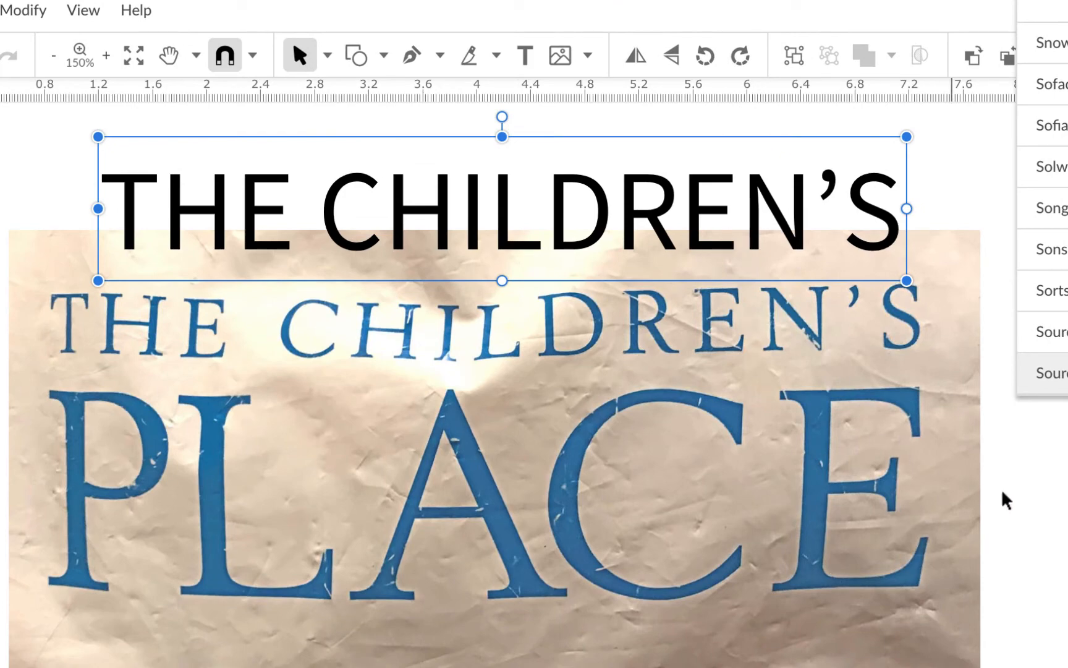
left_click(1017, 512)
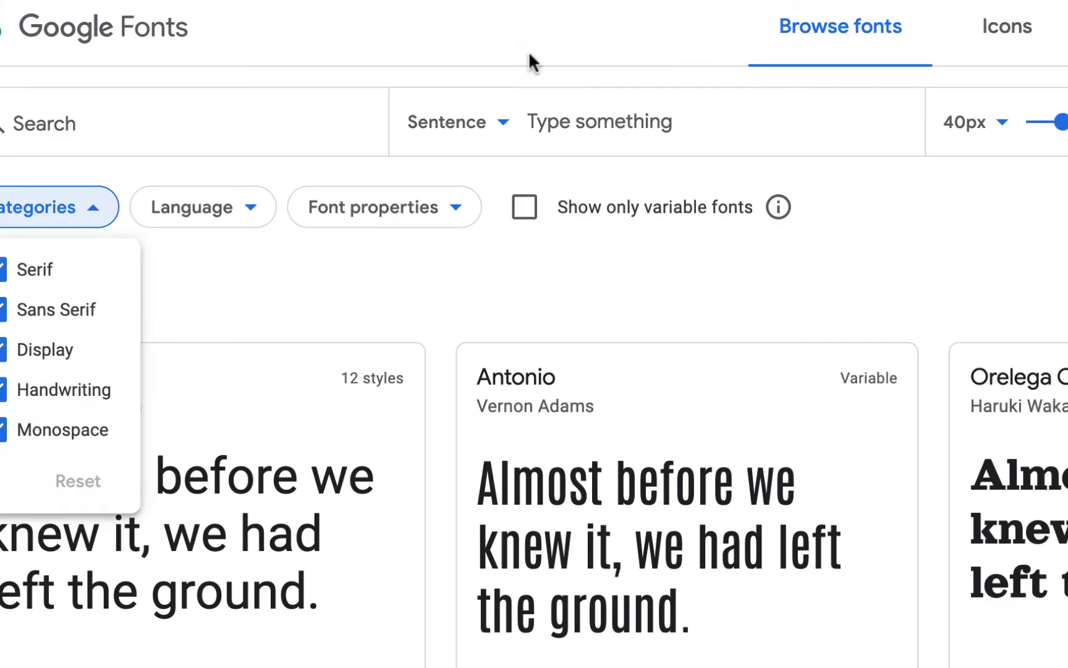
Limit the Google Fonts categories to Serif by excluding Sans Serif, Display, Handwriting and Monospace.
left_click(3, 309)
left_click(2, 351)
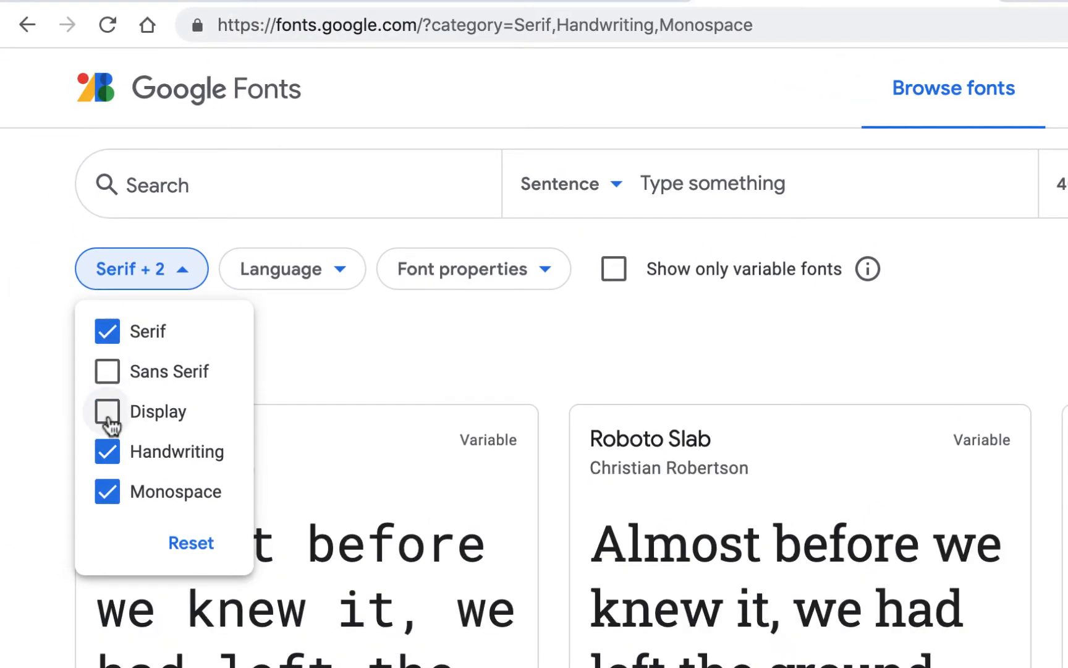
left_click(108, 457)
left_click(108, 494)
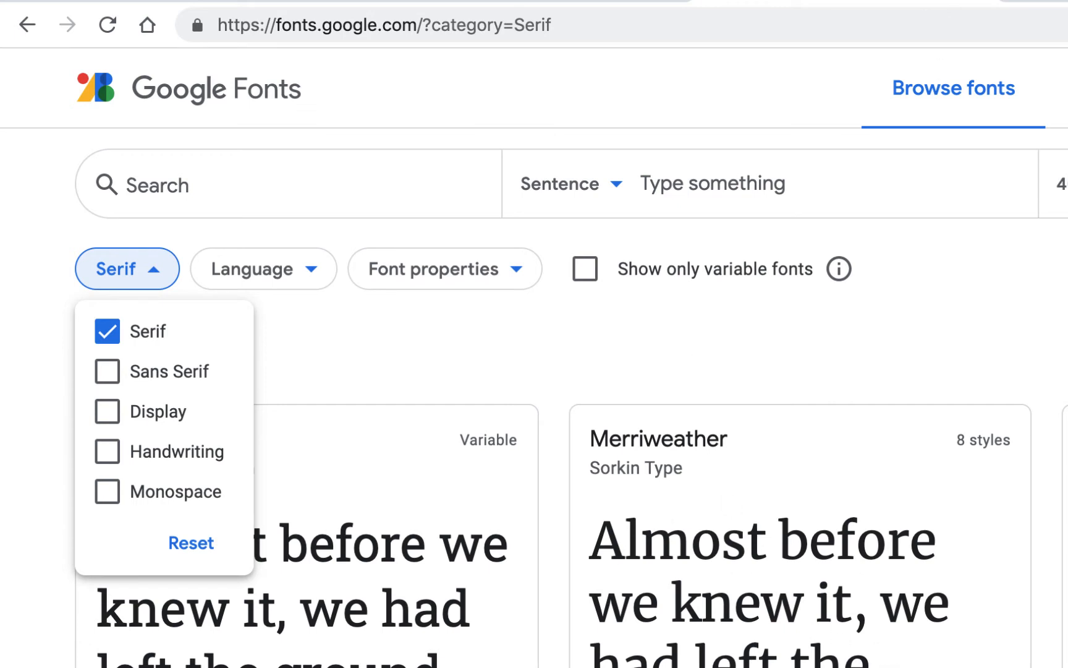
Check the logo's distinctive letters and set the custom font preview text in Google Fonts to CRESL.
left_click(592, 0)
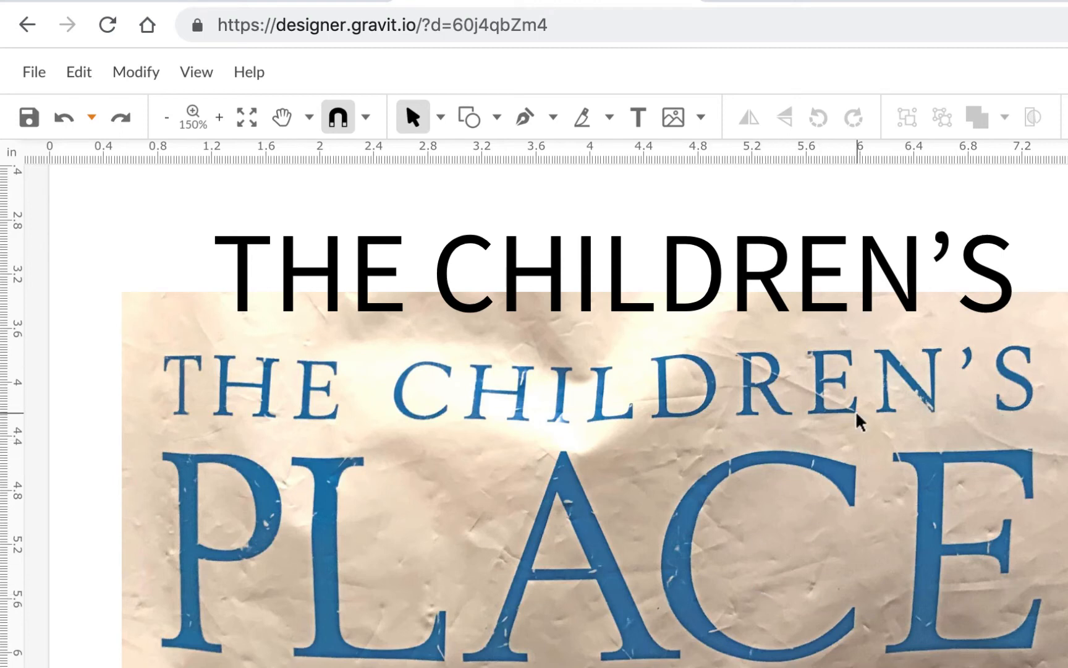
left_click(782, 2)
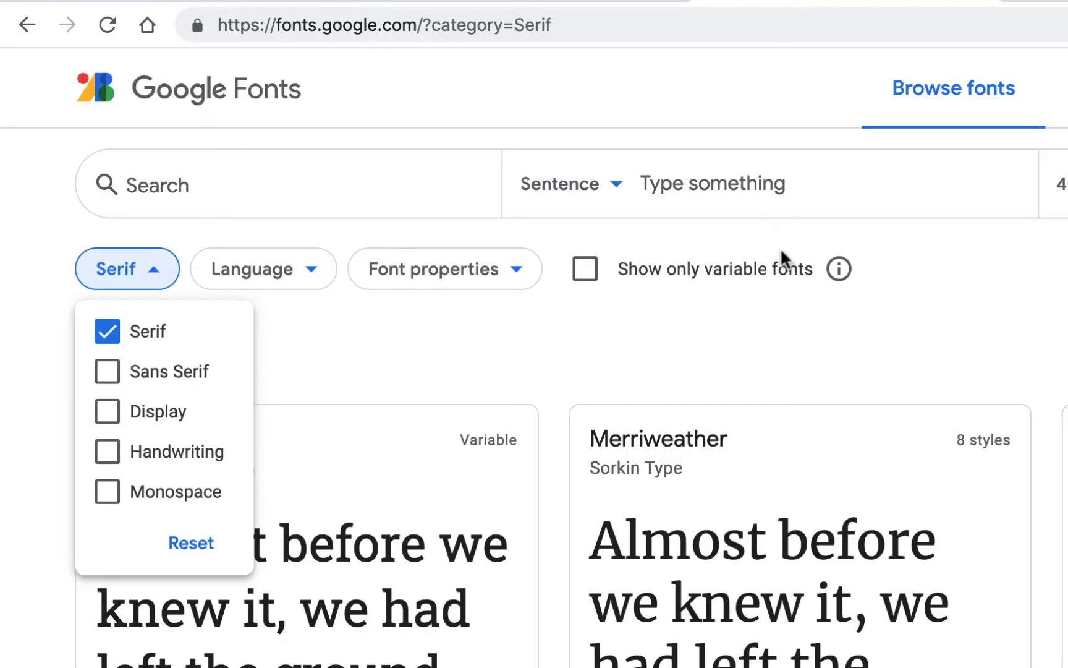
left_click(738, 180)
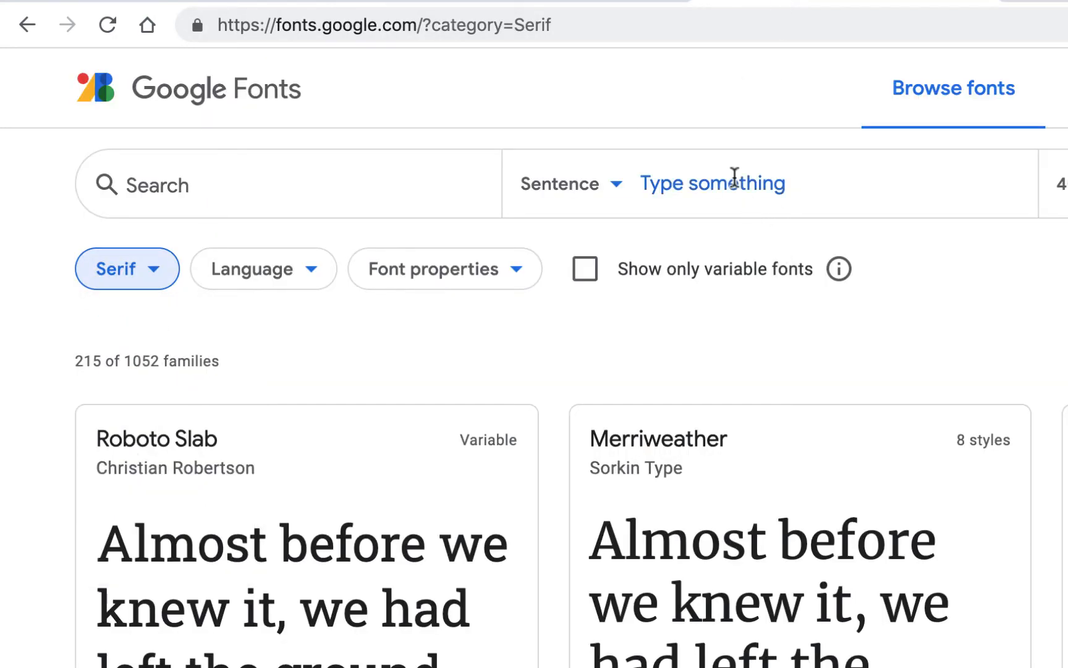
type("CRE")
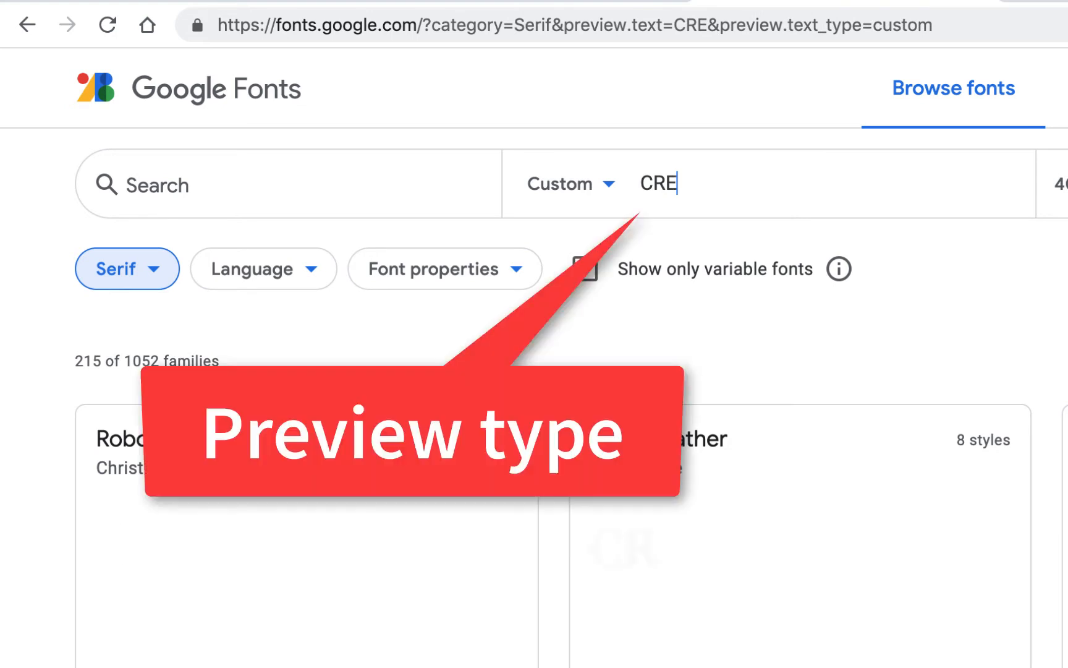
type("S")
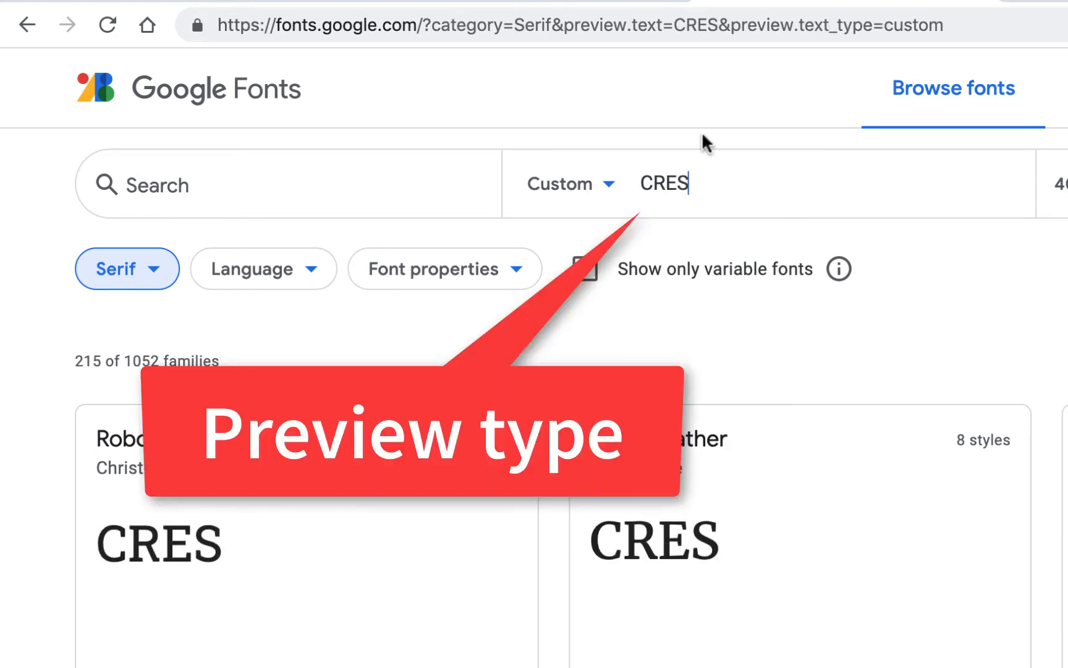
type("L")
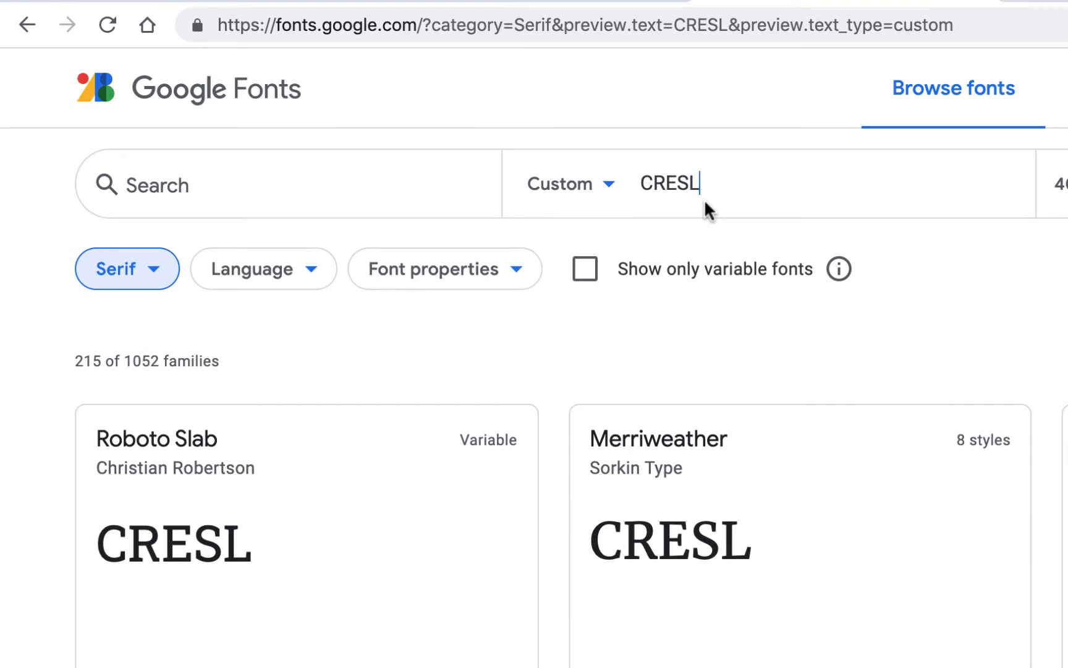
Review the logo's lettering once more and enlarge the Google Fonts preview size to 95 px.
left_click(570, 1)
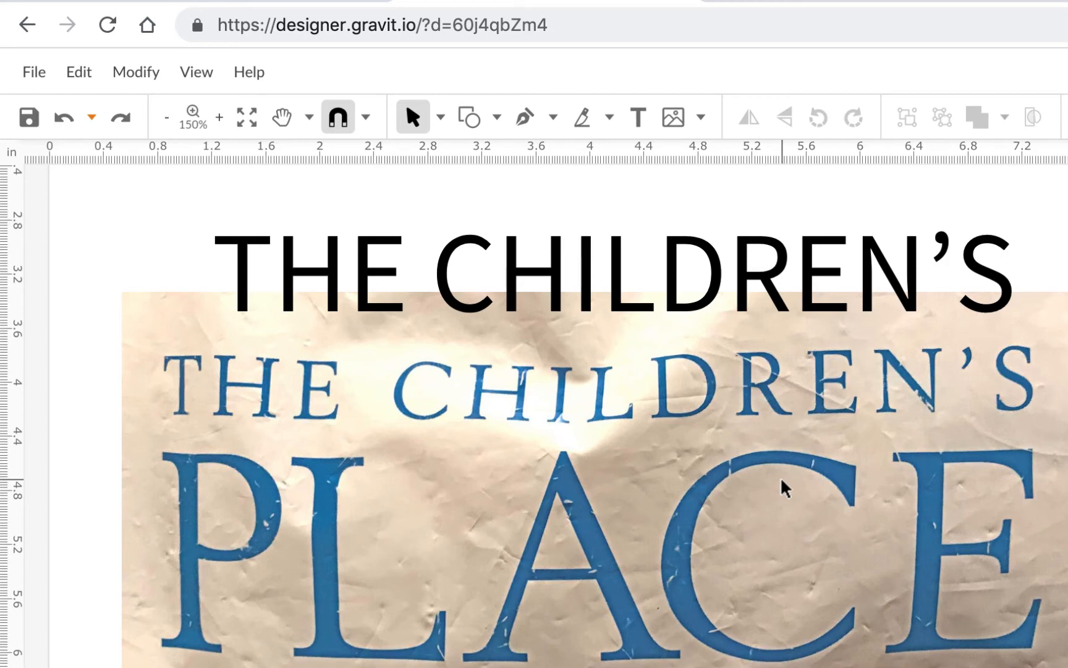
left_click(750, 2)
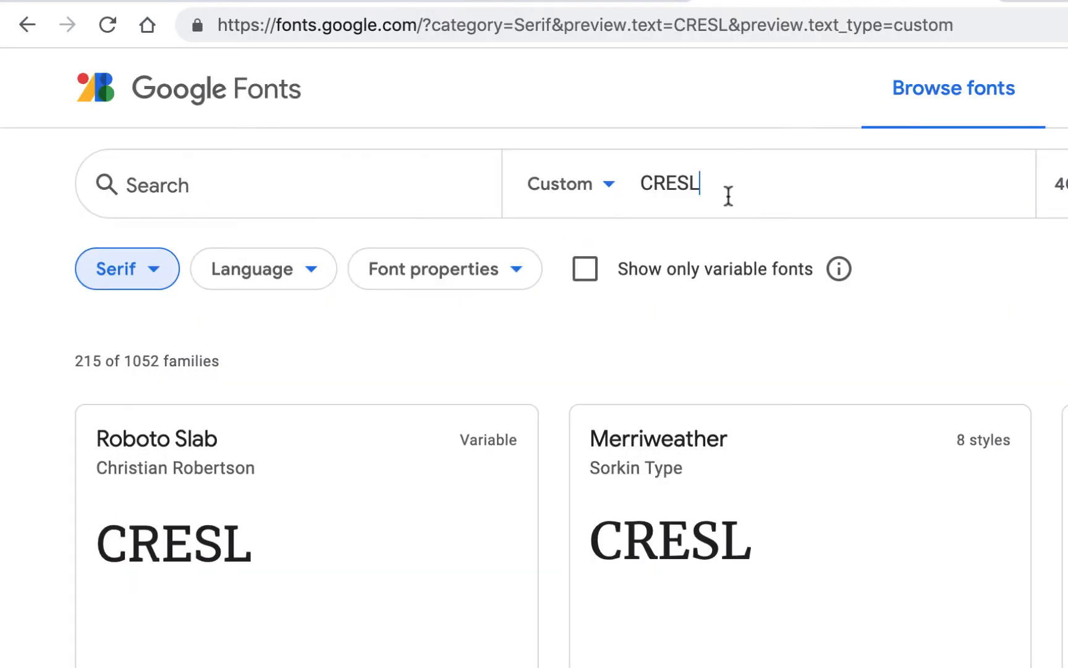
left_click_drag(1067, 184, 1067, 187)
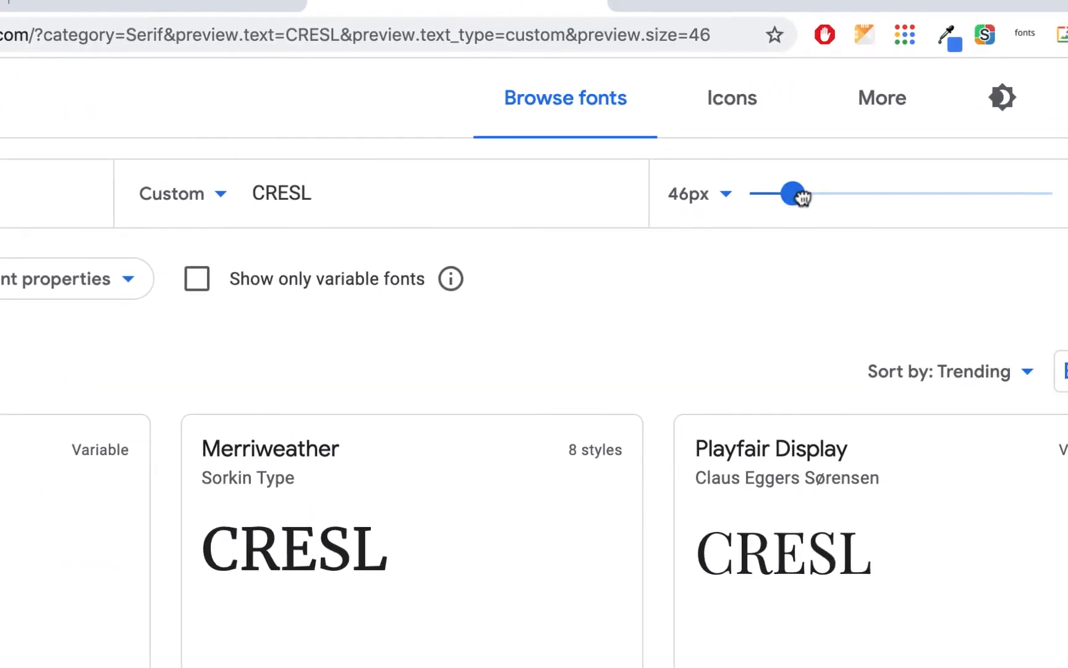
left_click_drag(808, 197, 841, 198)
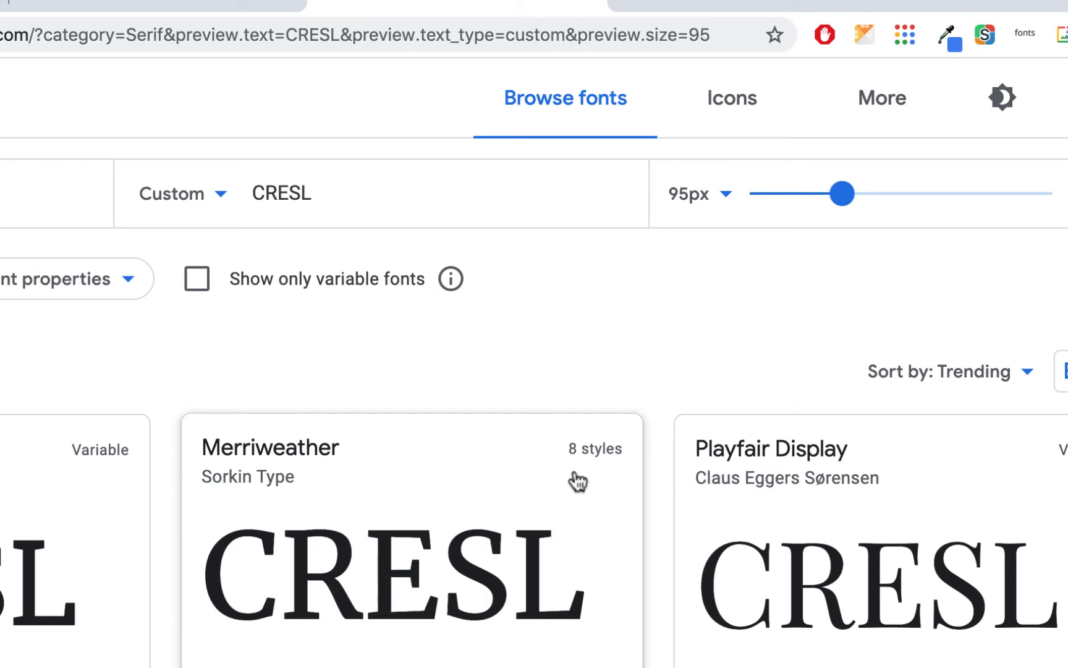
Examine the available styles of Merriweather previewed with CRESL, and return to the serif font results.
scroll(613, 511, "down", 3)
scroll(612, 511, "up", 3)
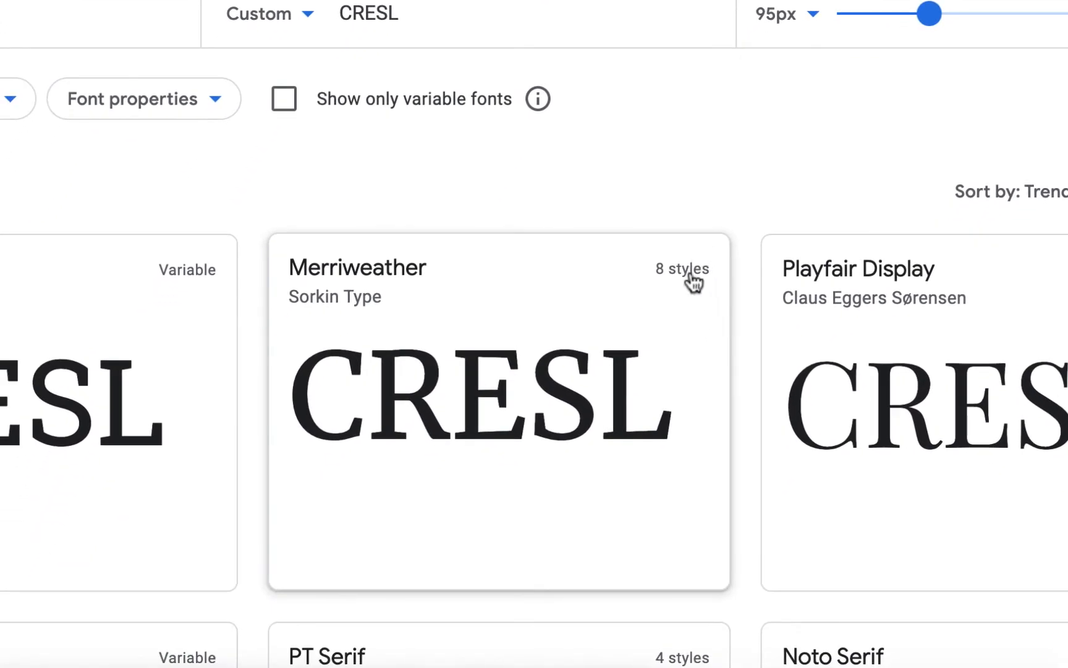
left_click(686, 270)
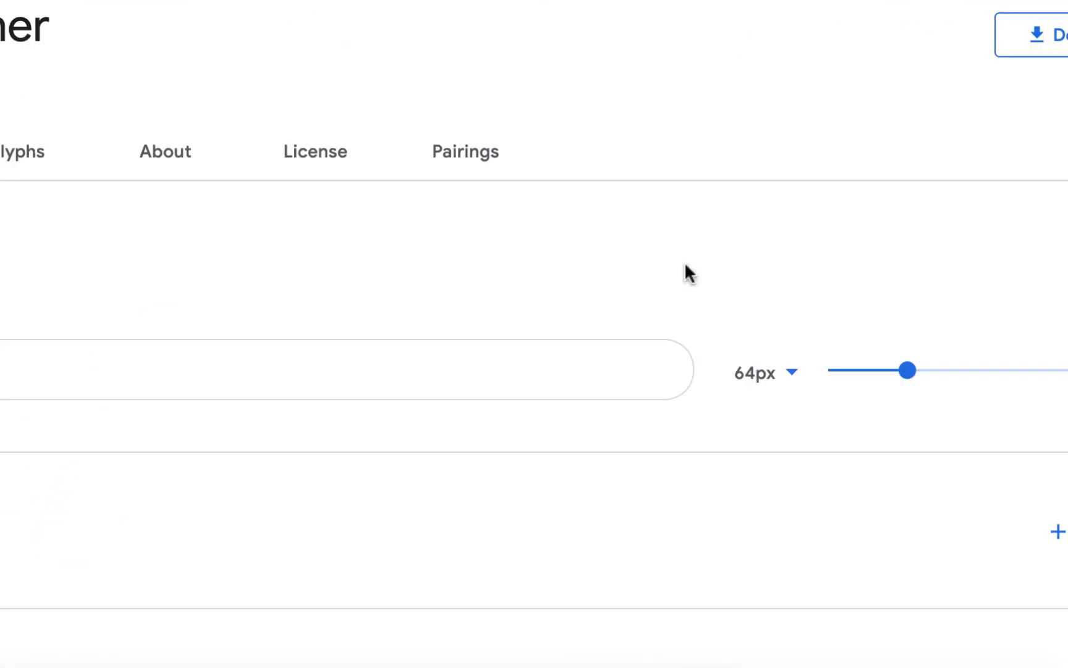
scroll(473, 282, "down", 10)
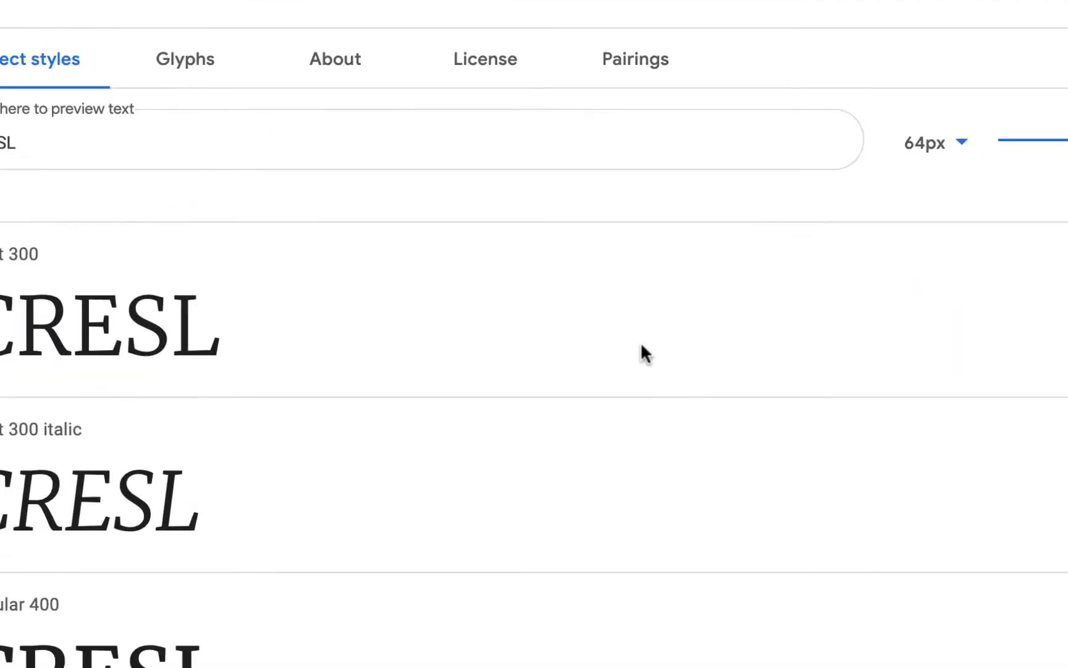
scroll(773, 400, "down", 10)
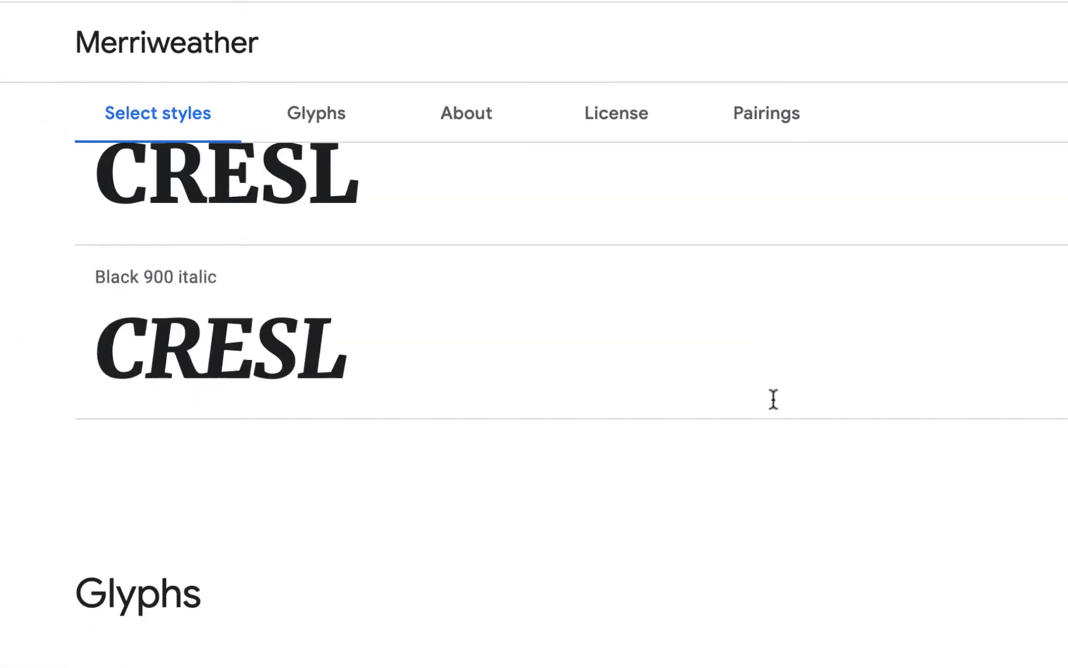
scroll(772, 399, "up", 5)
scroll(637, 439, "up", 5)
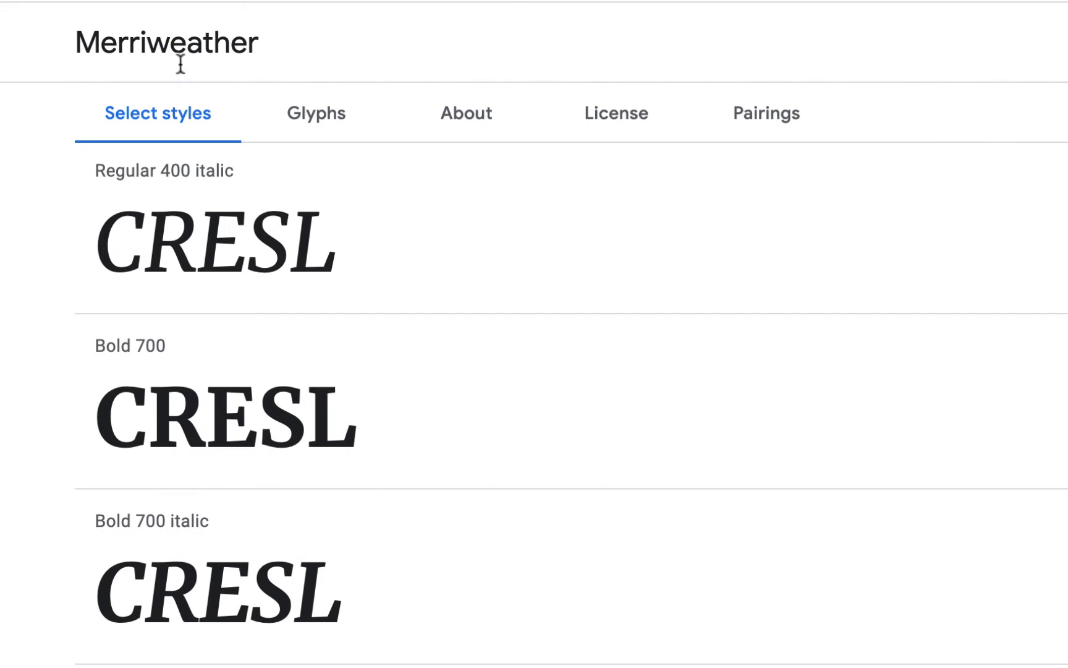
left_click(23, 82)
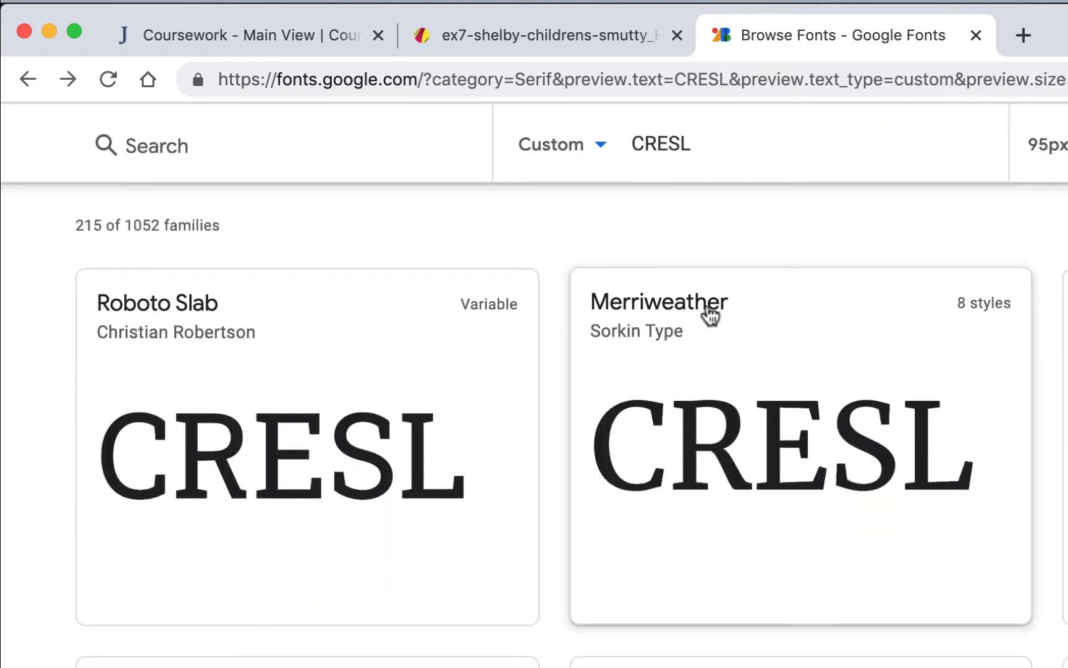
Try the list layout for the font results and return to the grid layout.
left_click(1004, 226)
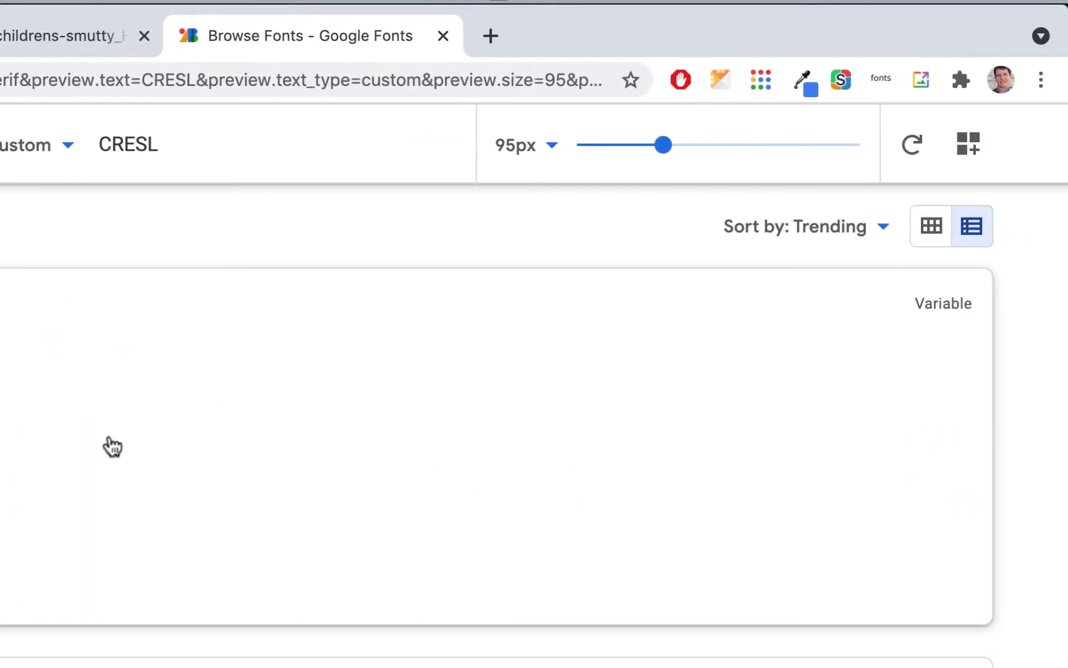
scroll(112, 445, "down", 5)
scroll(315, 429, "up", 5)
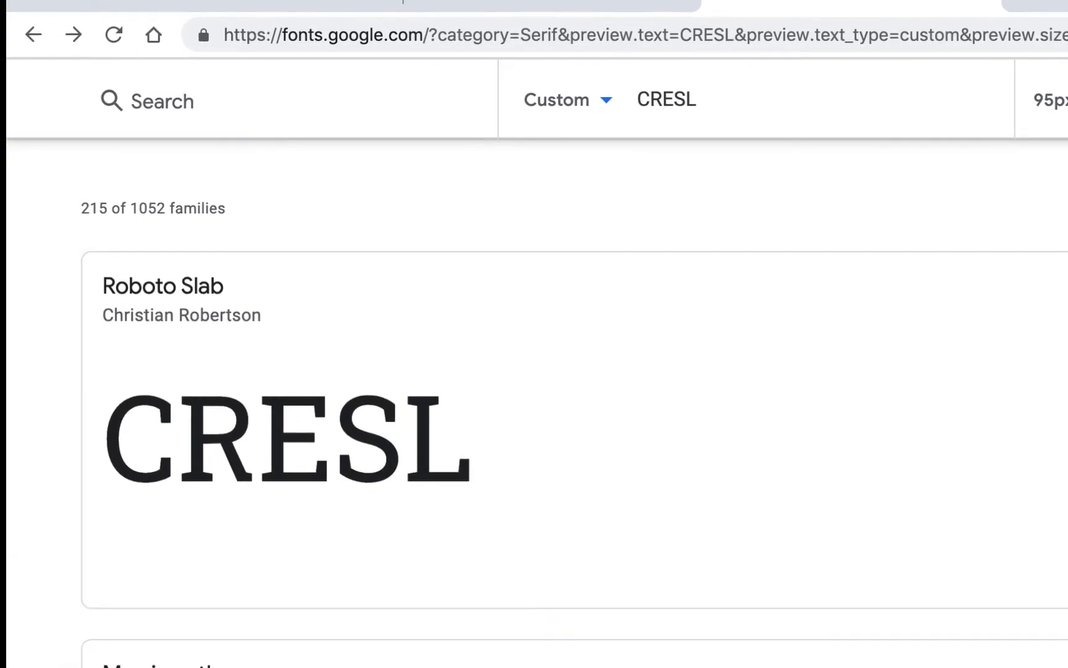
left_click(1067, 209)
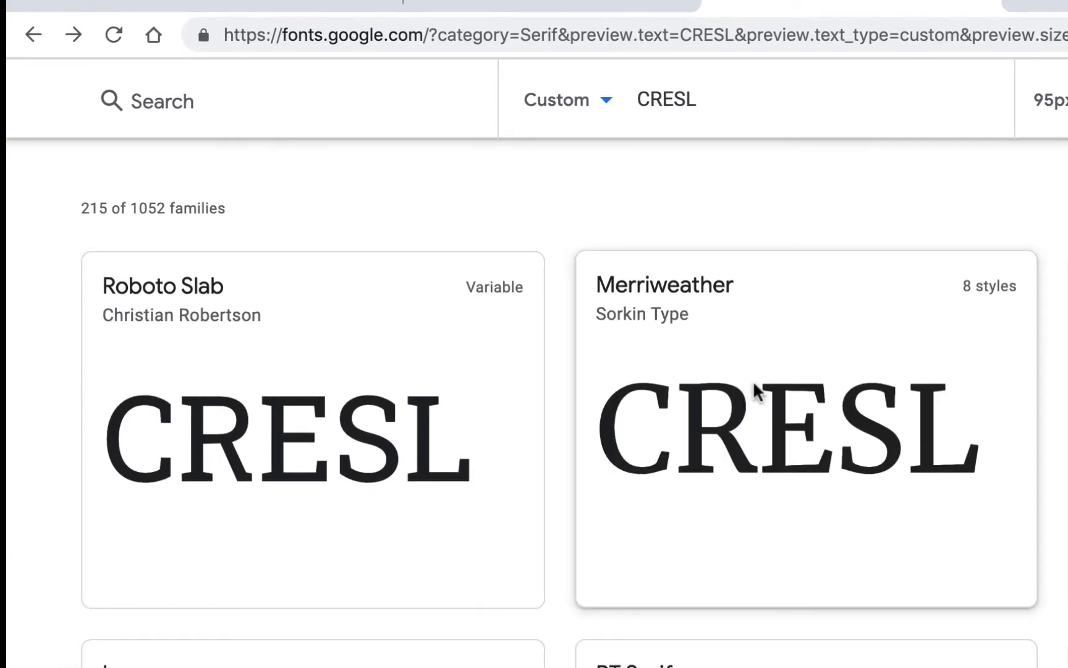
Check the letter shapes in the photographed logo again and enlarge the Google Fonts preview size to 111 px.
left_click(588, 6)
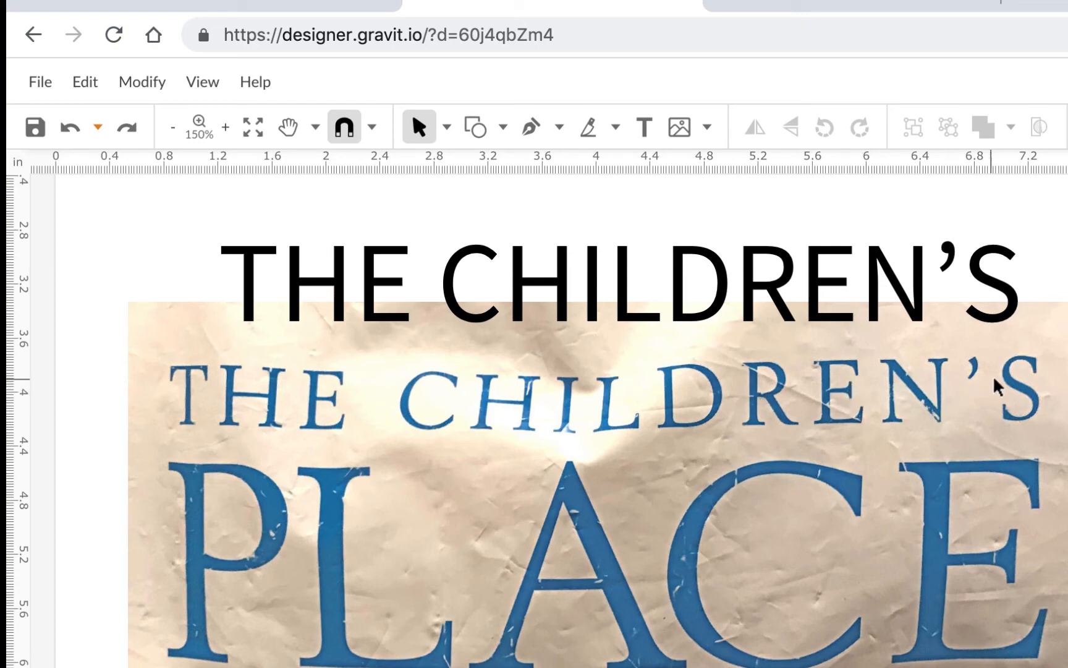
scroll(1033, 370, "up", 3)
scroll(1036, 370, "up", 5)
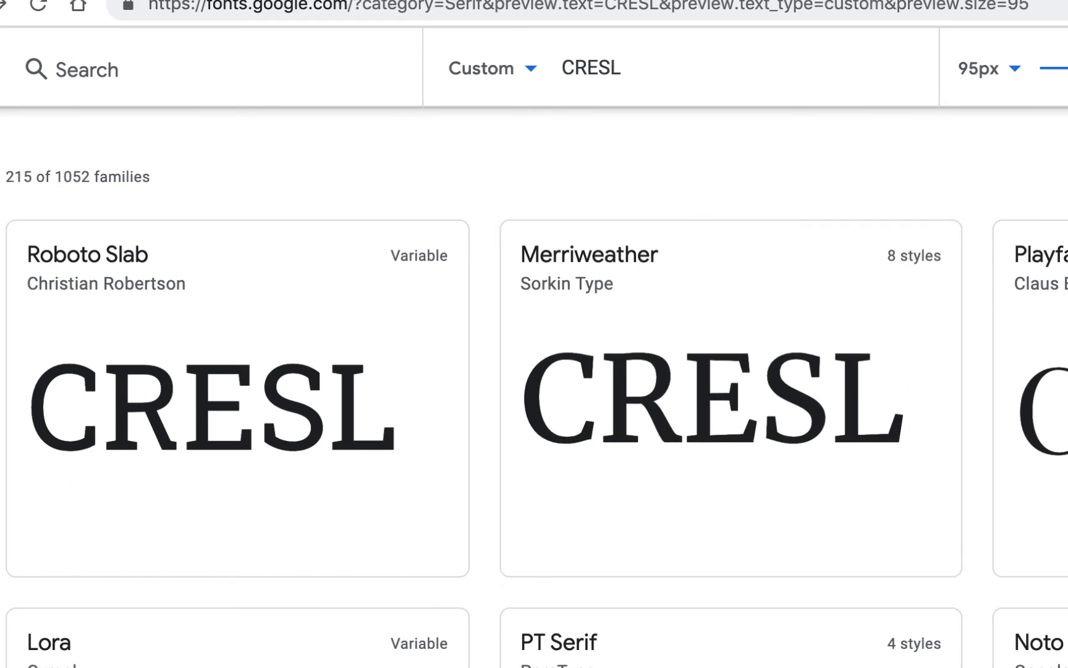
left_click_drag(1063, 68, 1067, 68)
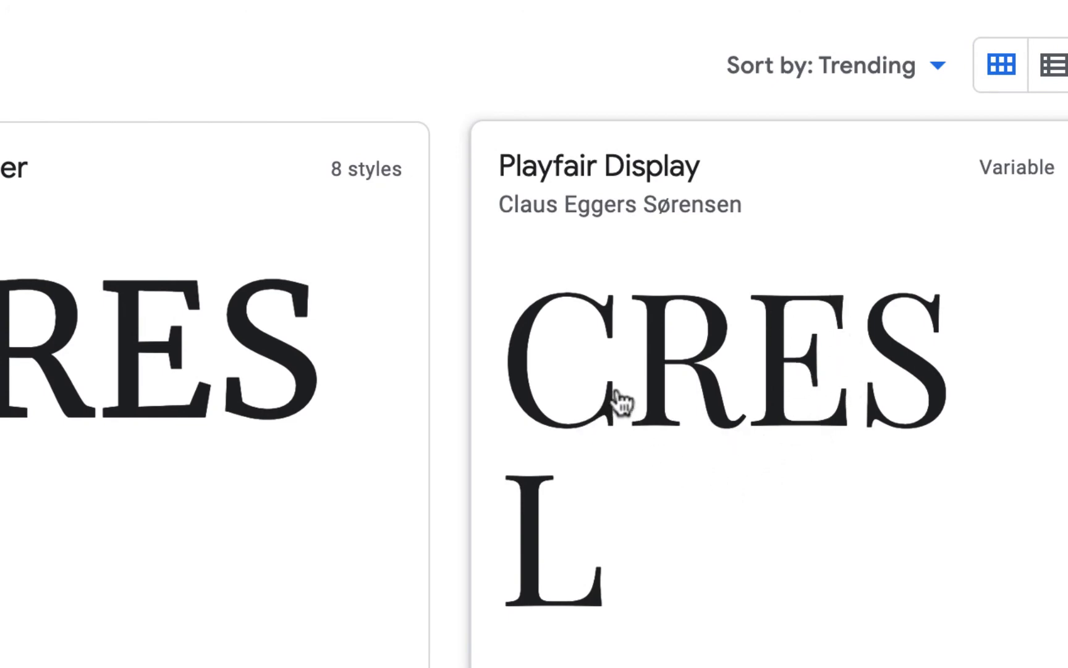
Compare the letter shapes of Lora, PT Serif, Noto Serif and Crimson Text with the logo's lettering, especially its S.
scroll(322, 427, "down", 7)
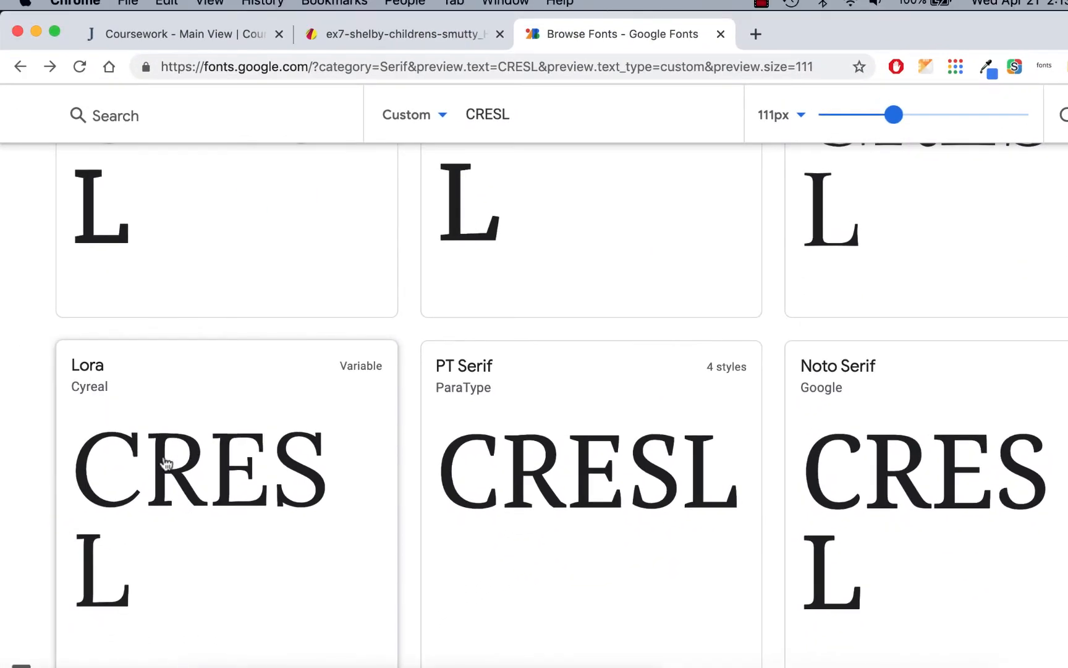
scroll(496, 479, "down", 1)
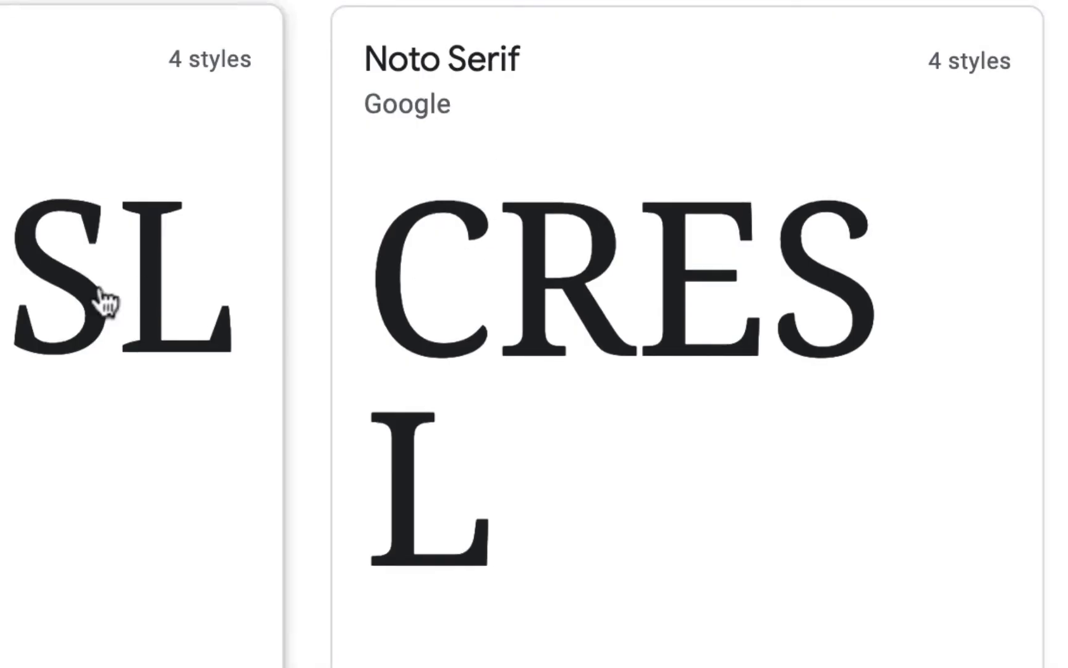
scroll(106, 302, "down", 5)
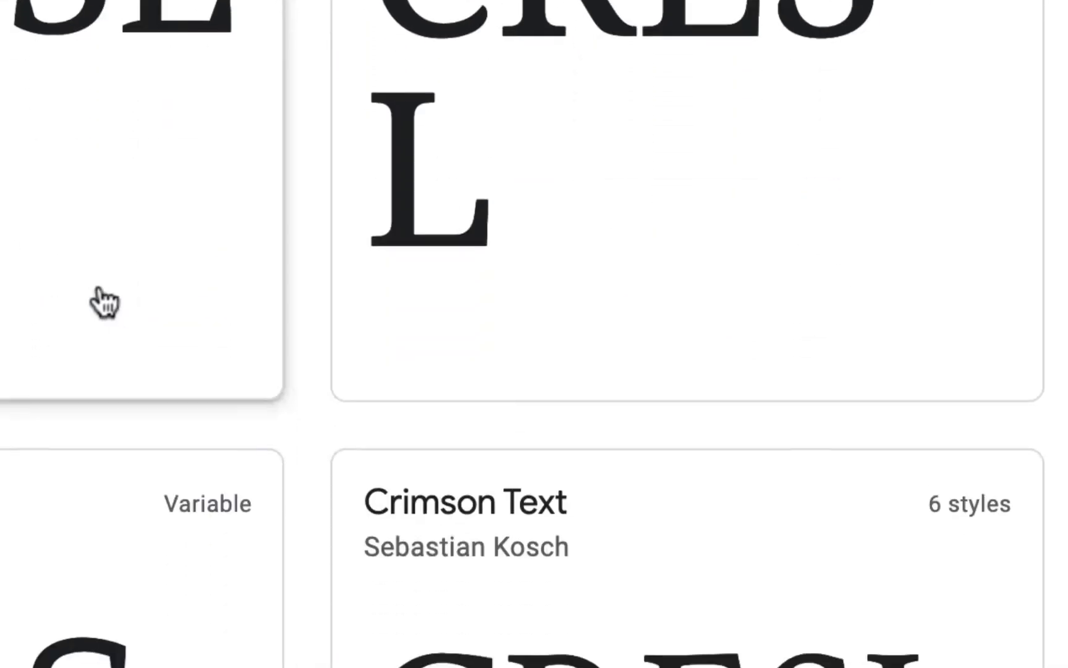
scroll(105, 301, "down", 5)
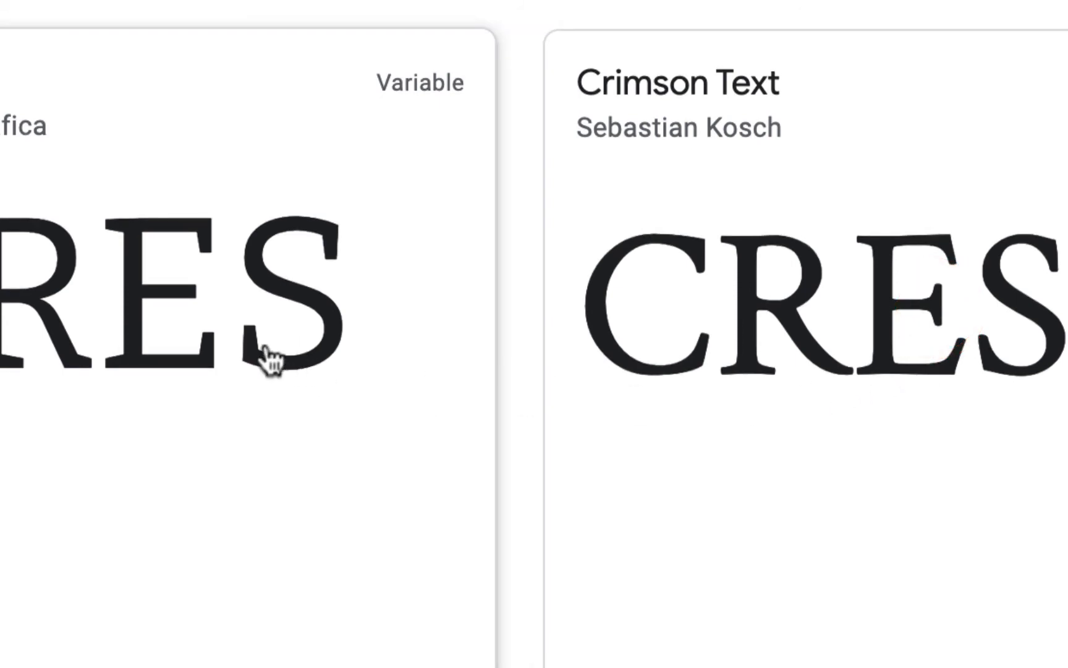
type("L")
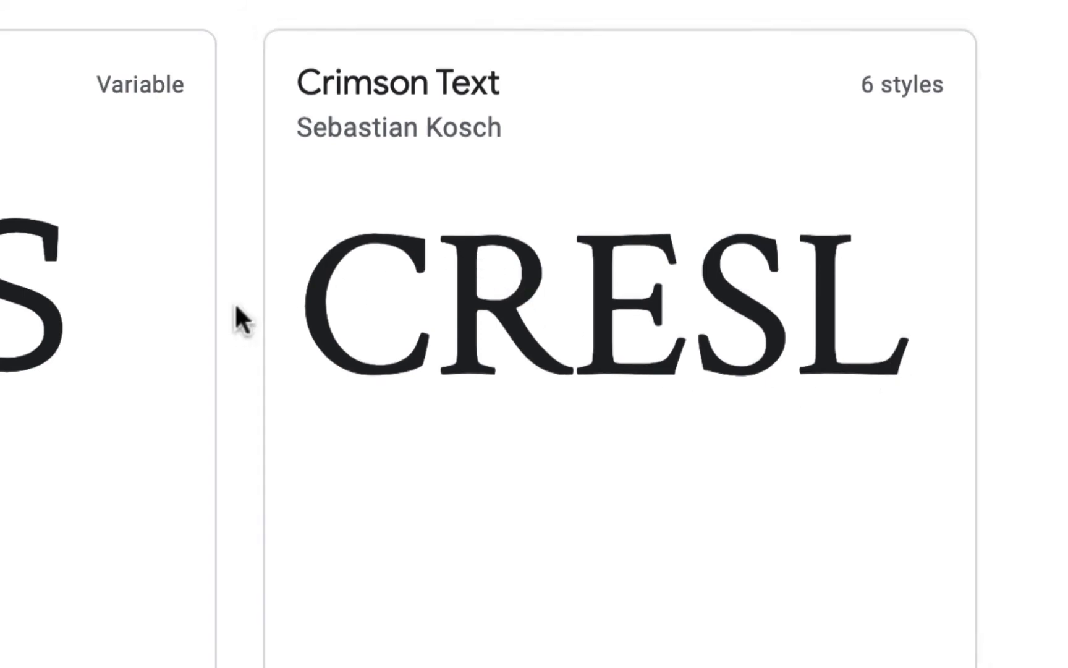
Examine the C, R, E, S and L of Zilla Slab, Goudy Bookletter 1911, Slabo 27px and Cormorant Garamond for a match.
scroll(130, 307, "down", 5)
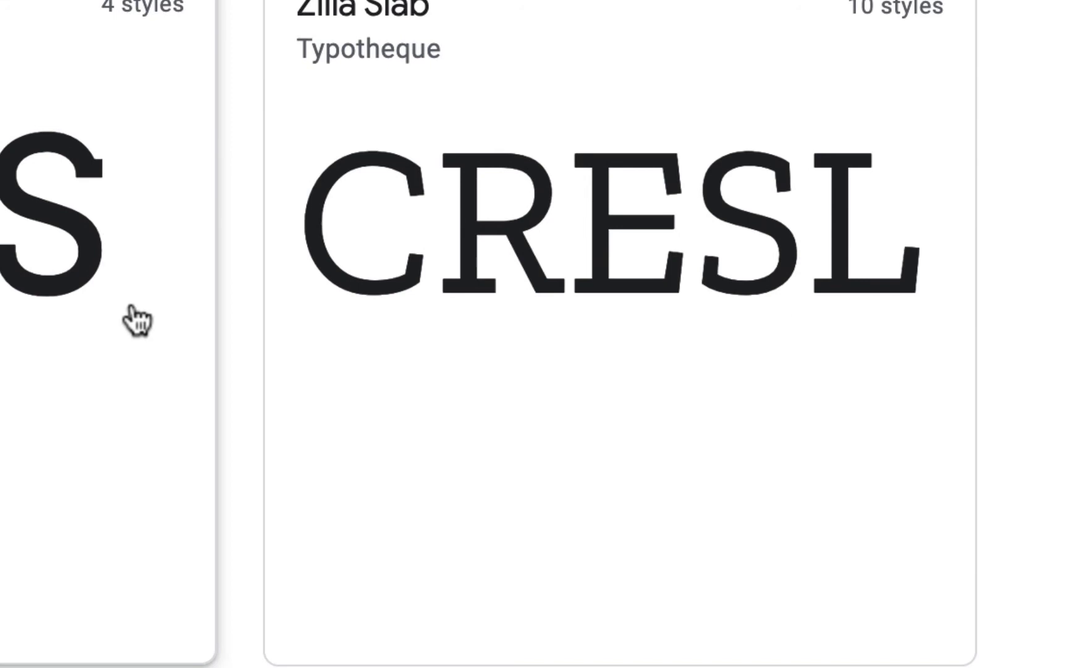
scroll(136, 319, "down", 5)
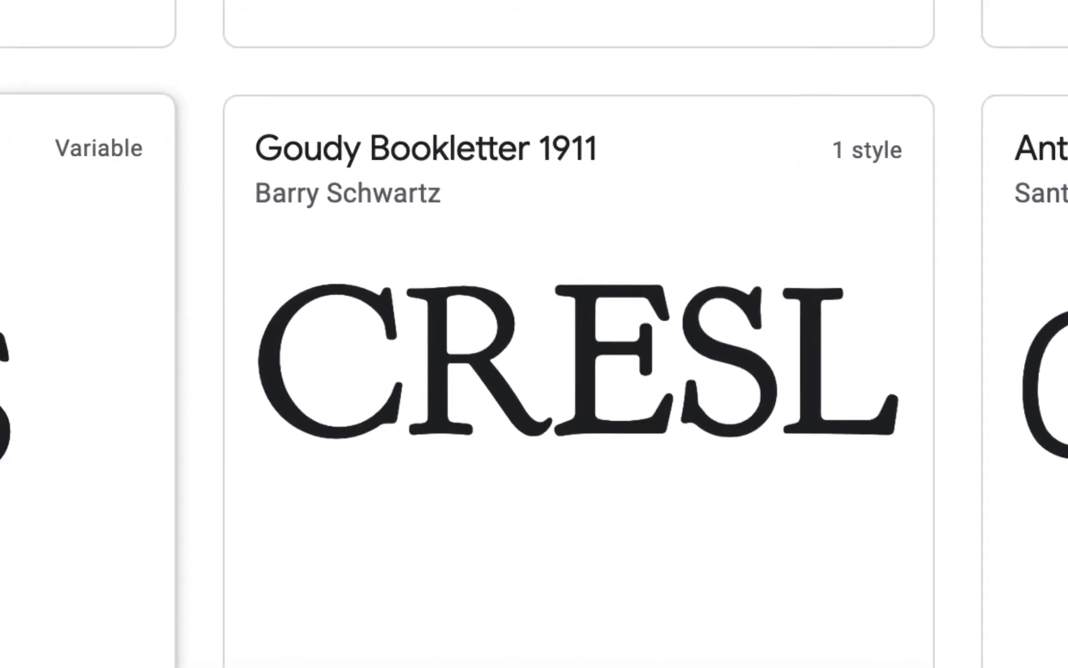
scroll(456, 458, "down", 3)
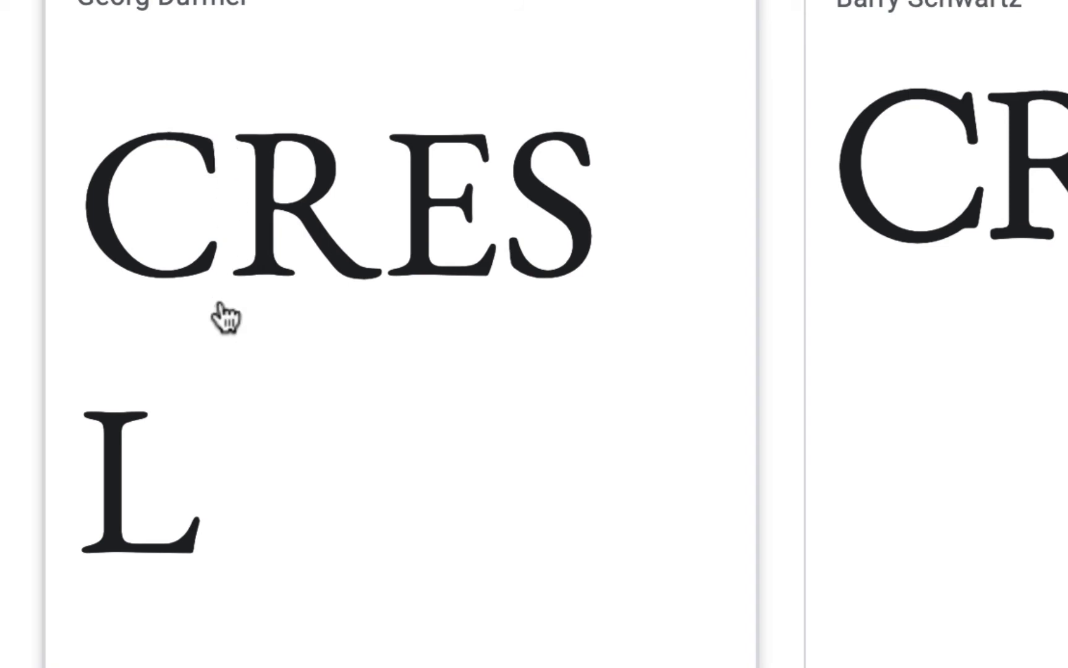
scroll(1031, 267, "down", 5)
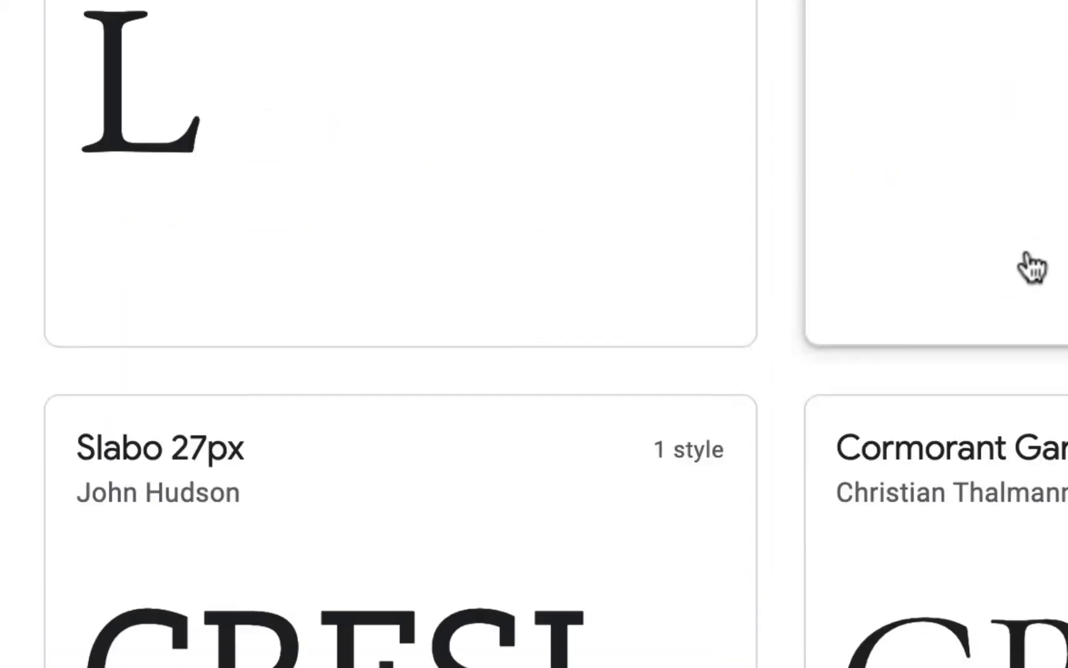
scroll(1027, 254, "down", 5)
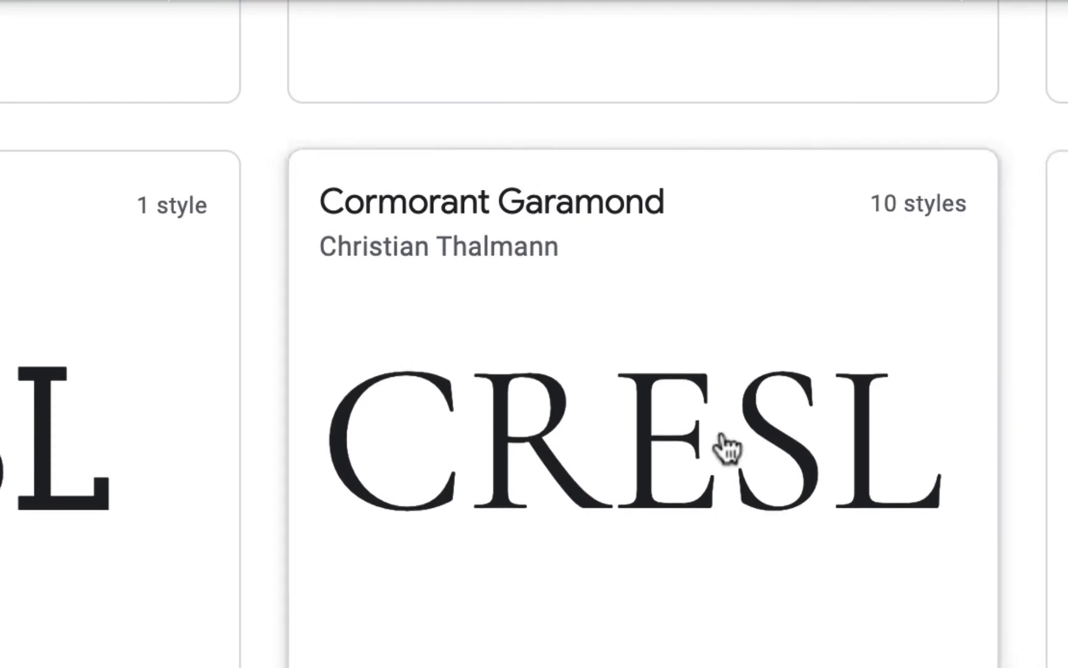
scroll(727, 449, "down", 3)
scroll(727, 448, "up", 3)
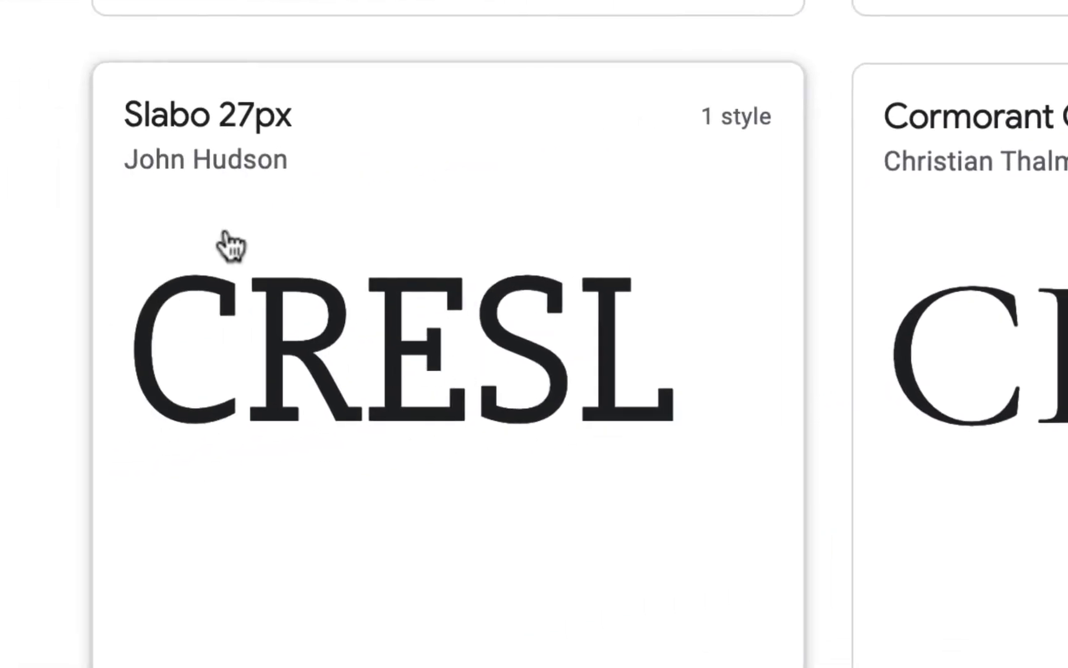
Check the CRESL previews of Domine, IBM Plex Serif, Nanum Myeongjo and Amiri against the logo's letters.
scroll(534, 371, "down", 4)
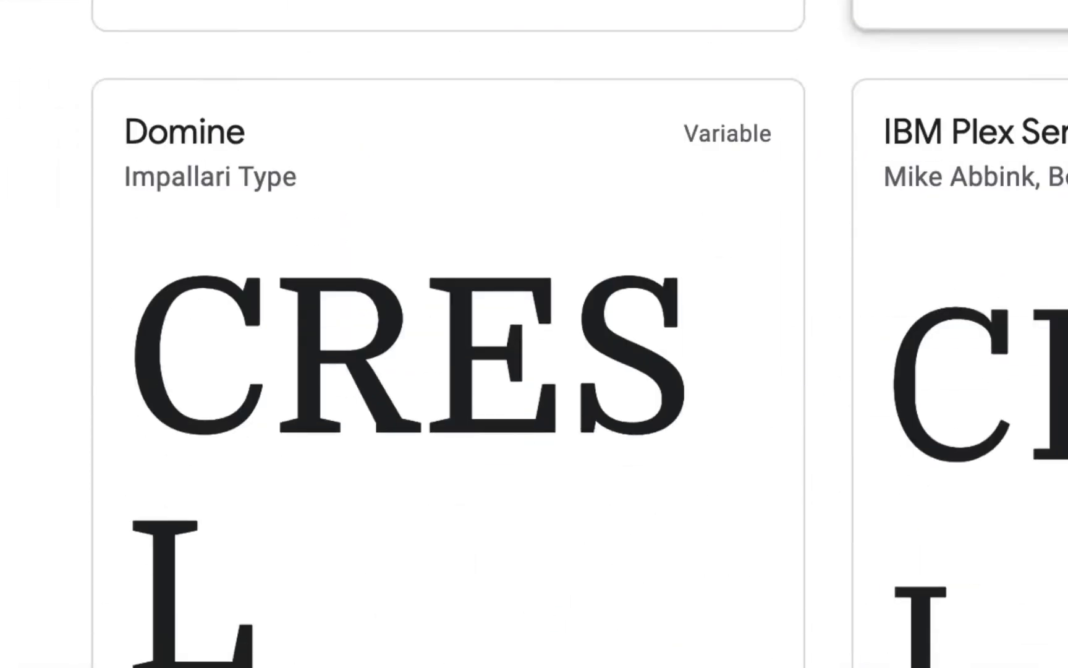
scroll(579, 334, "down", 1)
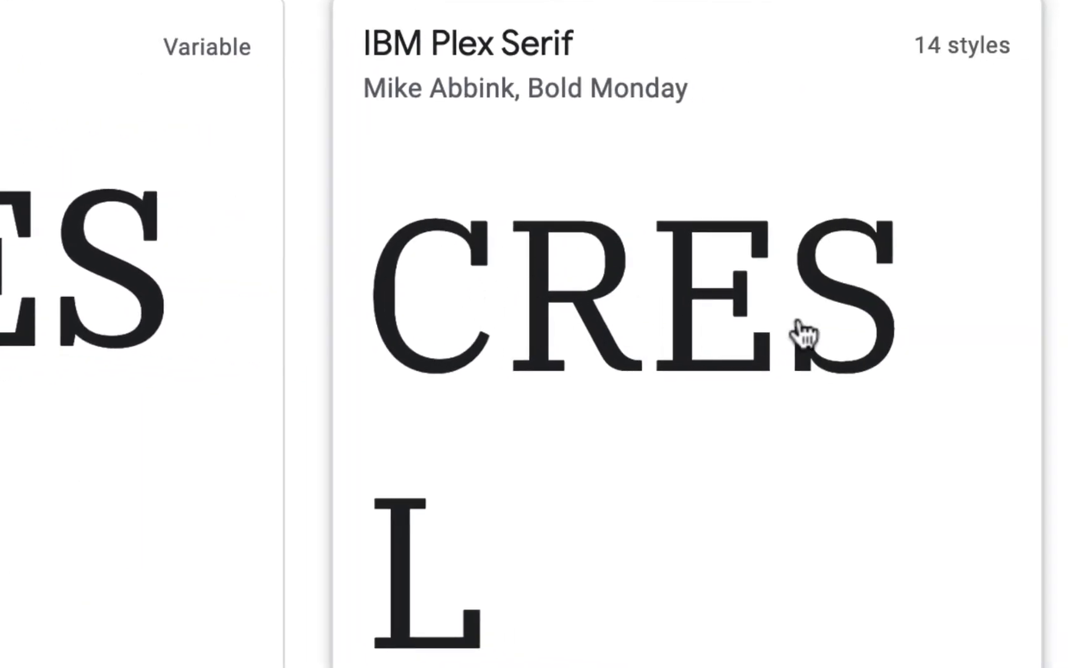
scroll(804, 333, "down", 4)
scroll(804, 333, "down", 4)
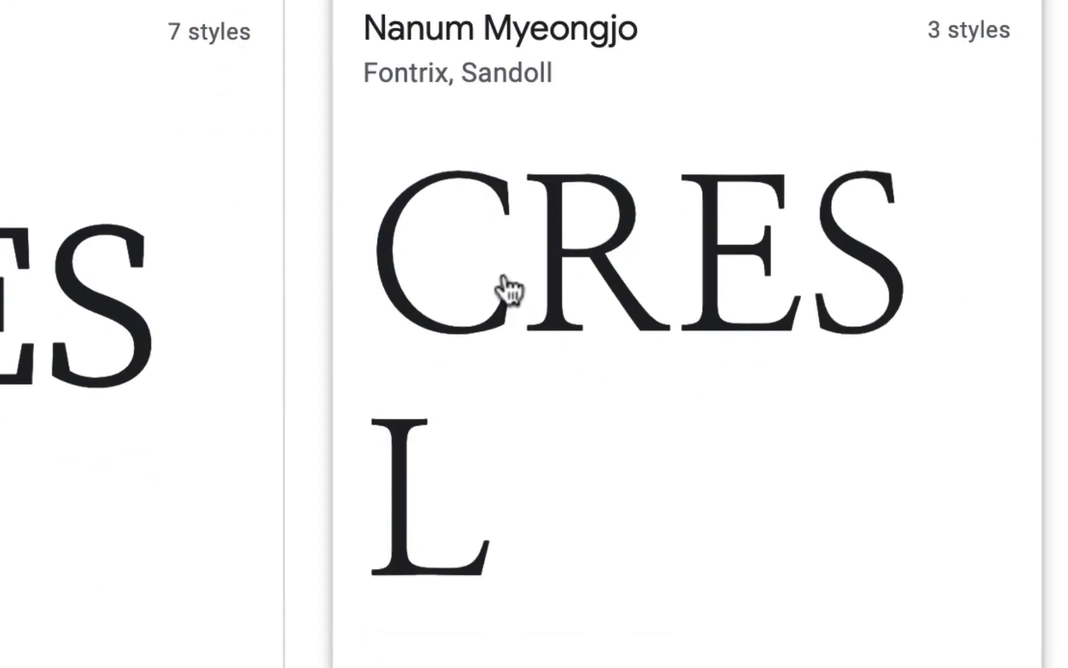
scroll(734, 329, "down", 1)
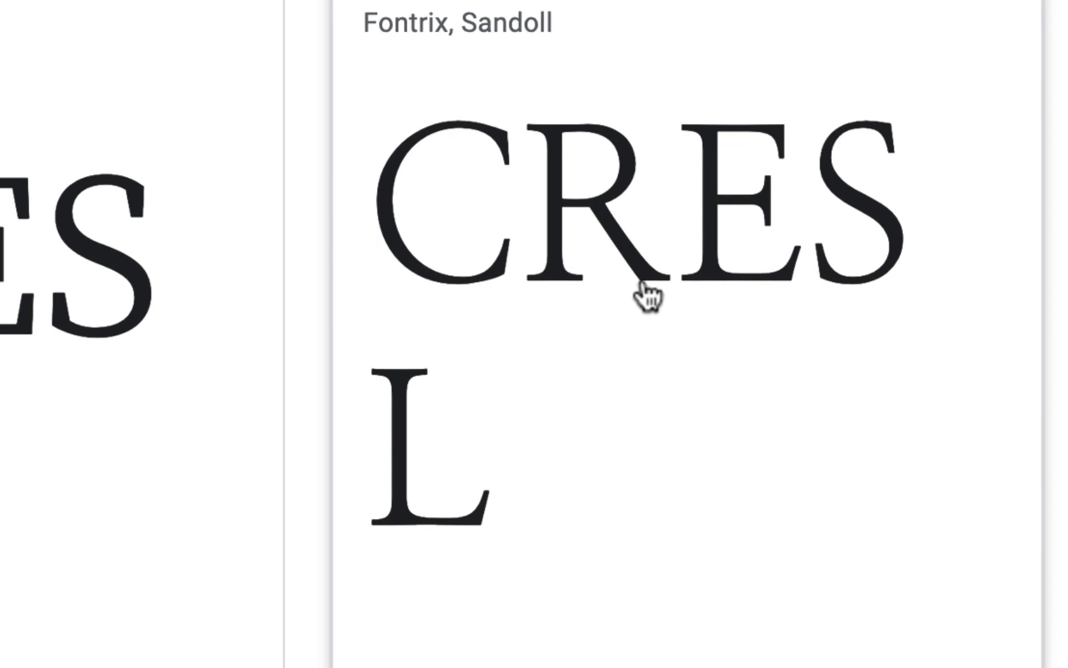
scroll(643, 291, "down", 15)
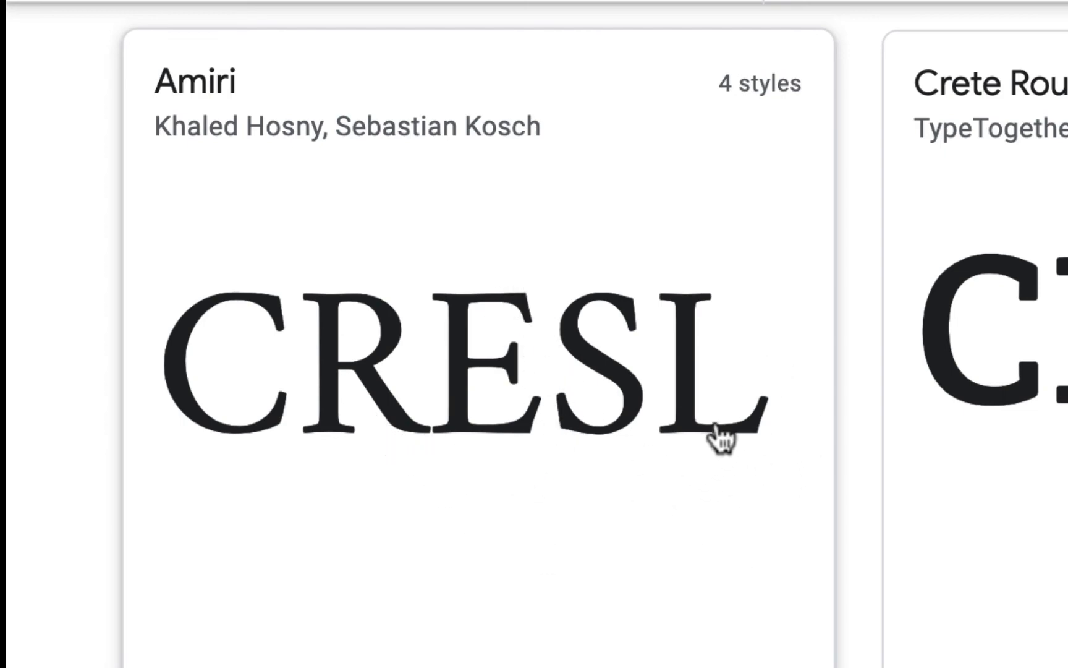
Examine the CRESL previews of Frank Ruhl Libre, Vollkorn, Bodoni Moda, Cardo and Prata as further candidates for the logo font.
scroll(1061, 411, "down", 10)
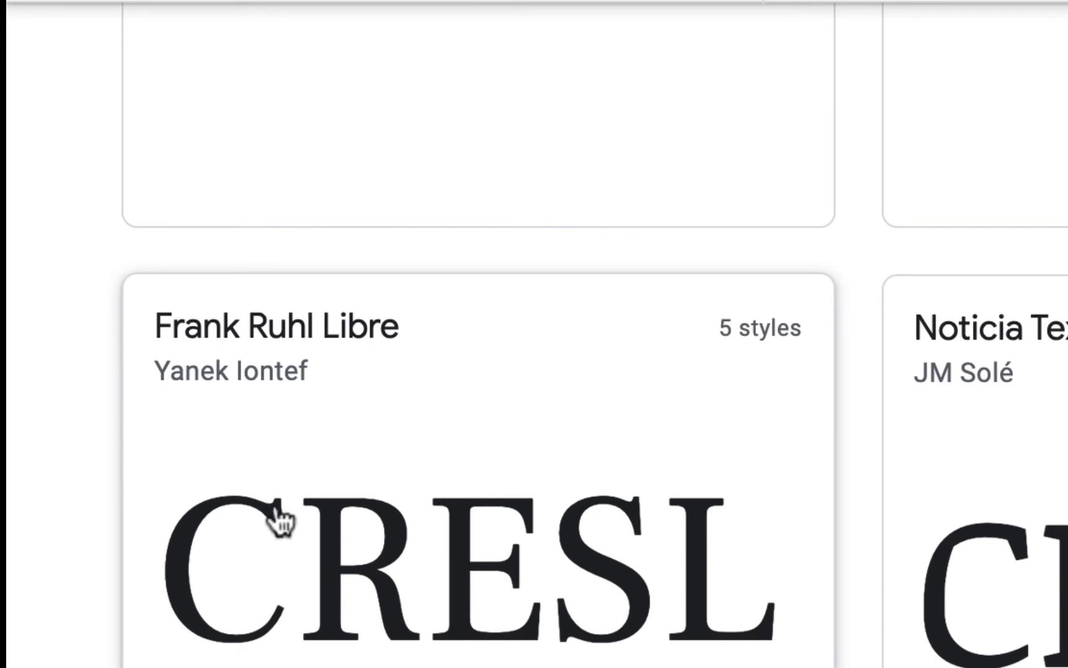
scroll(646, 517, "up", 4)
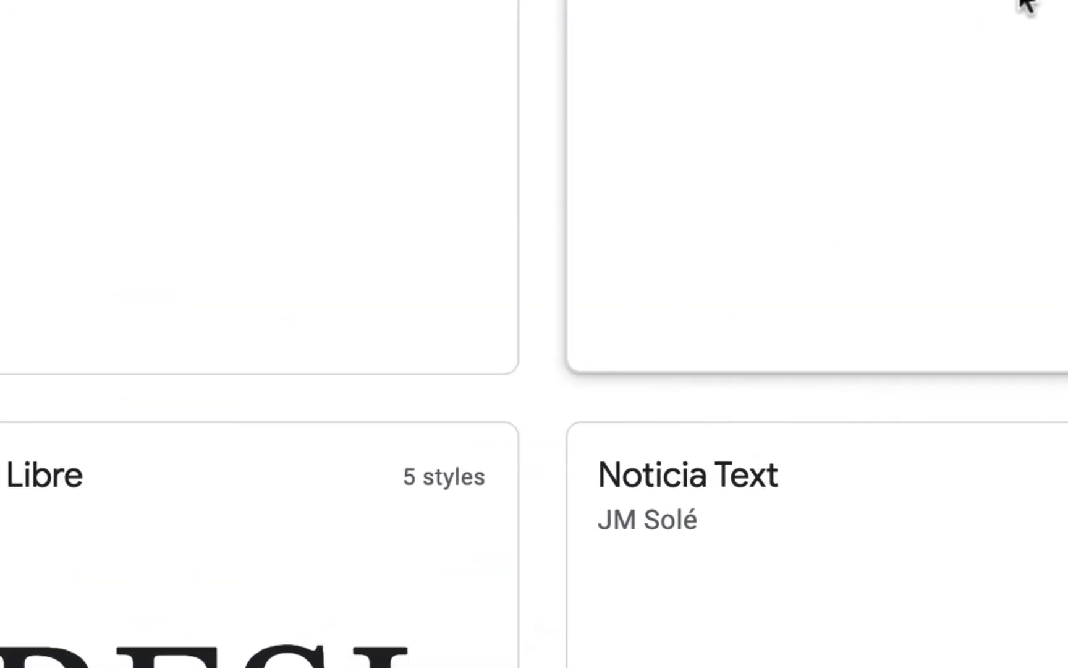
scroll(440, 238, "up", 3)
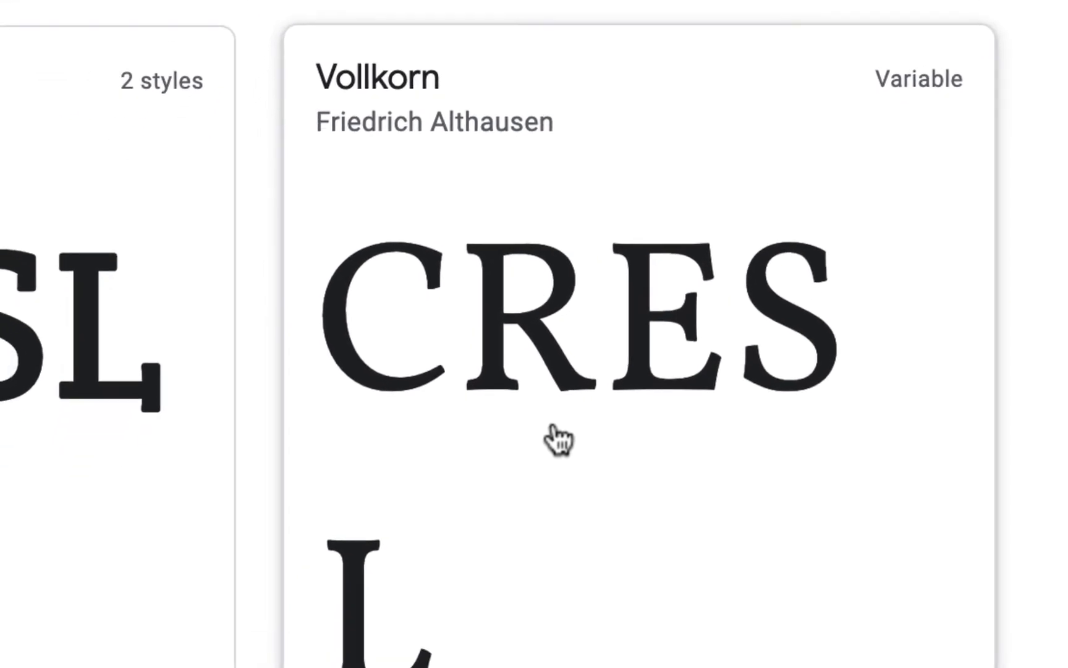
scroll(552, 427, "down", 15)
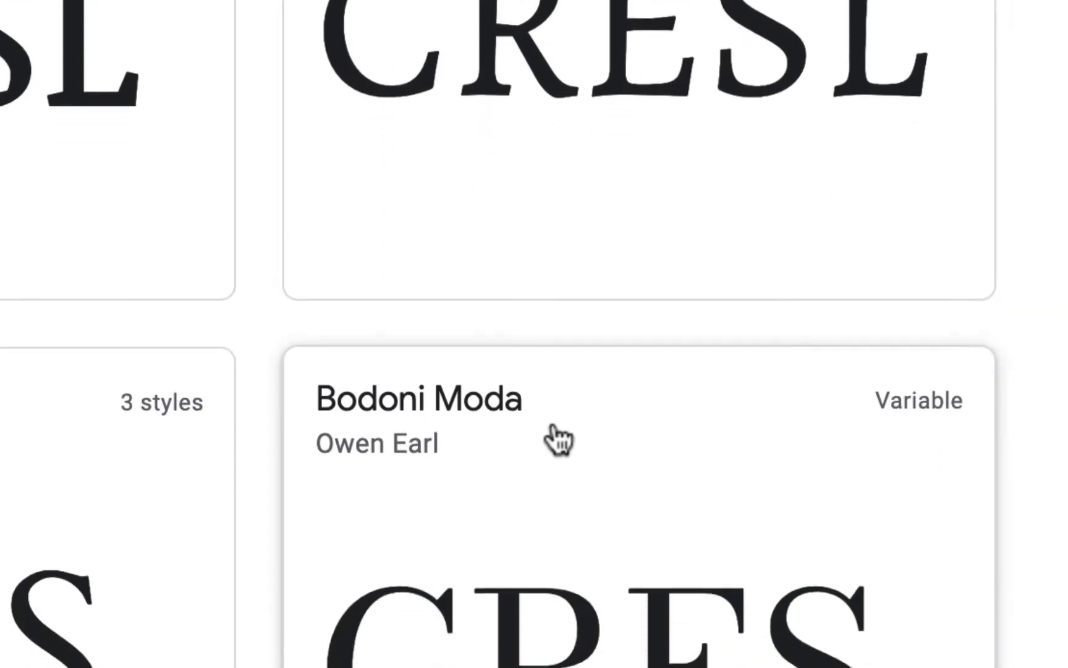
scroll(461, 229, "up", 3)
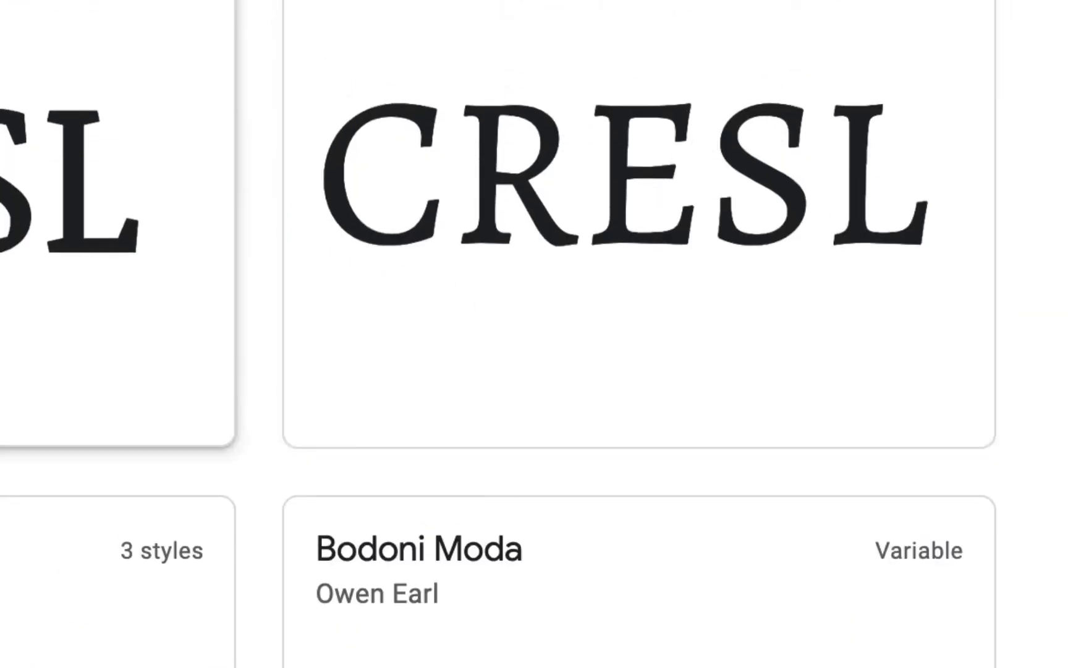
scroll(534, 334, "down", 5)
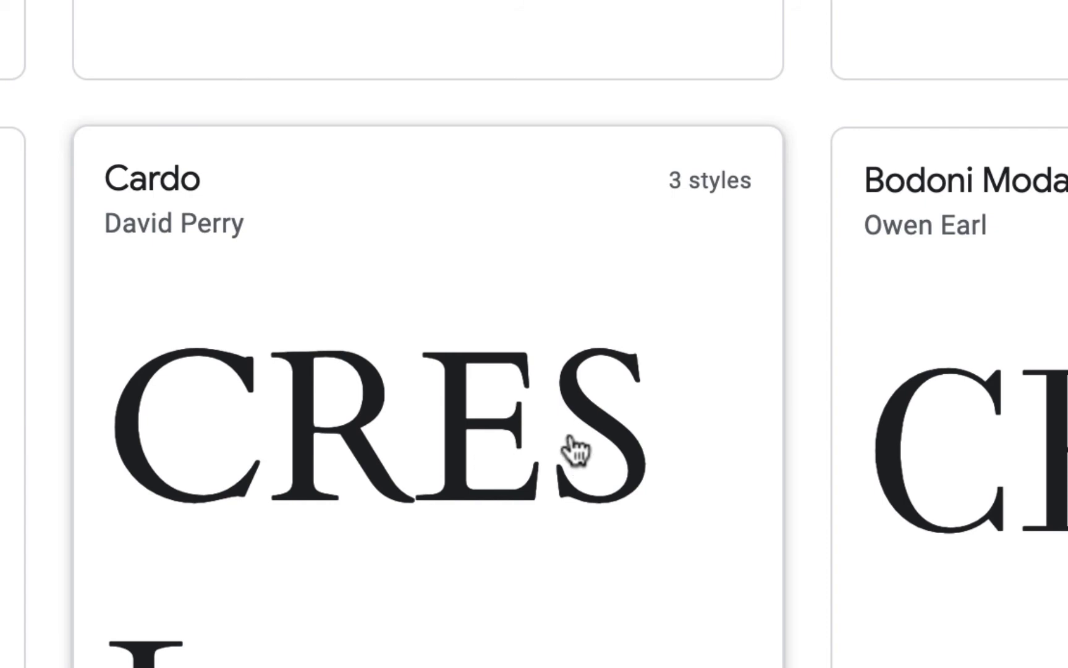
scroll(469, 384, "down", 10)
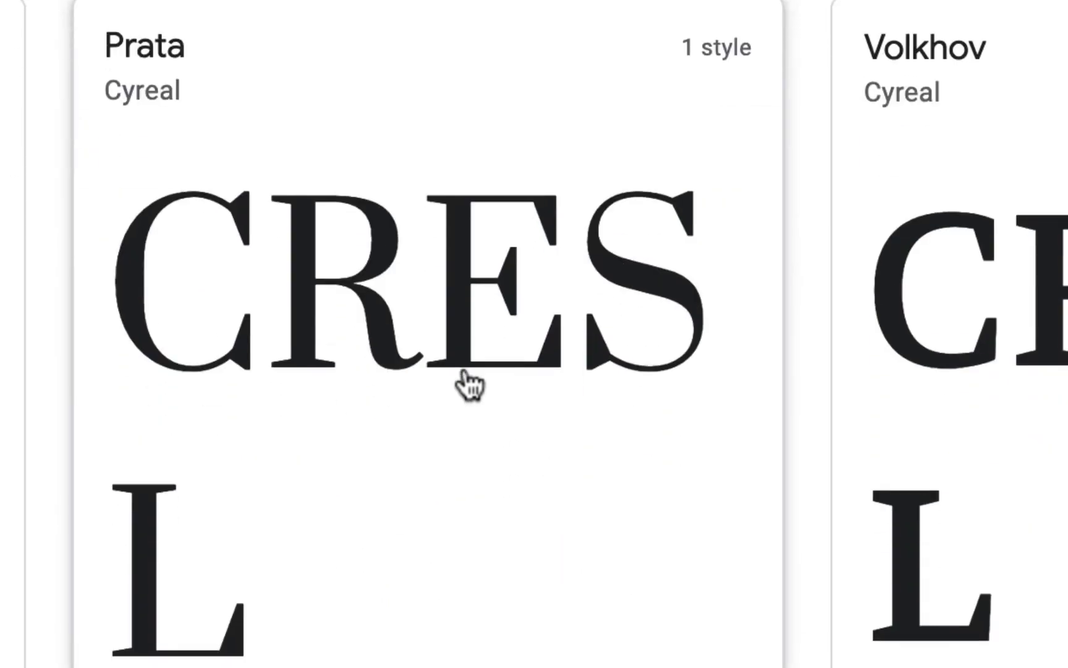
Compare the CRESL previews of Josefin Slab, Arapey, Neuton, DM Serif Display and Gentium Basic with the logo's letters.
scroll(470, 384, "down", 8)
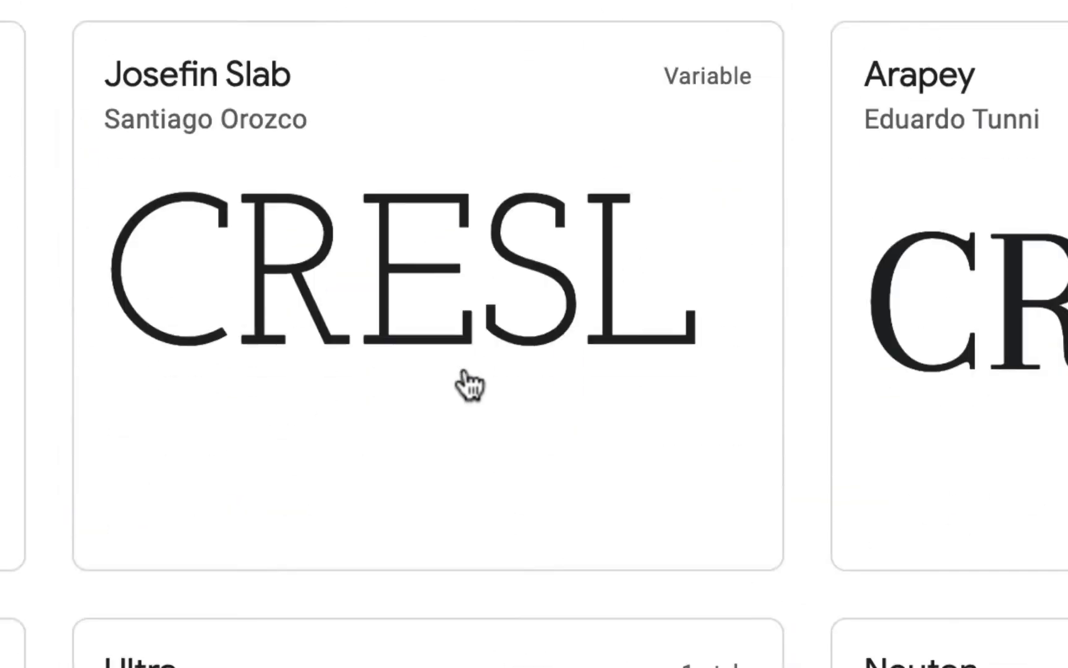
scroll(470, 384, "down", 5)
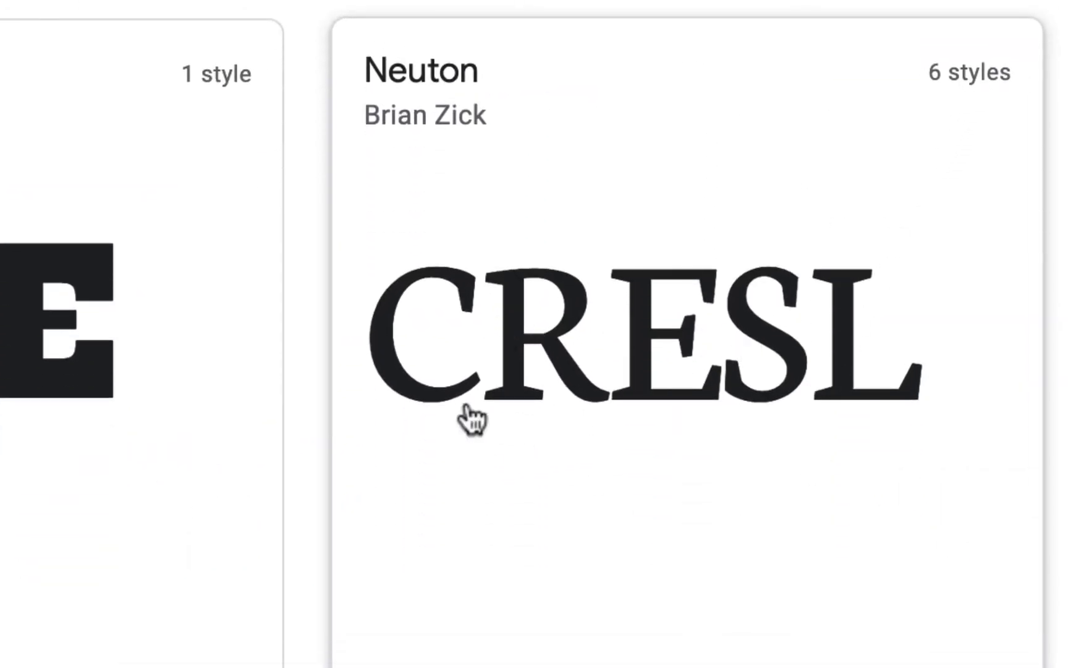
scroll(471, 420, "down", 5)
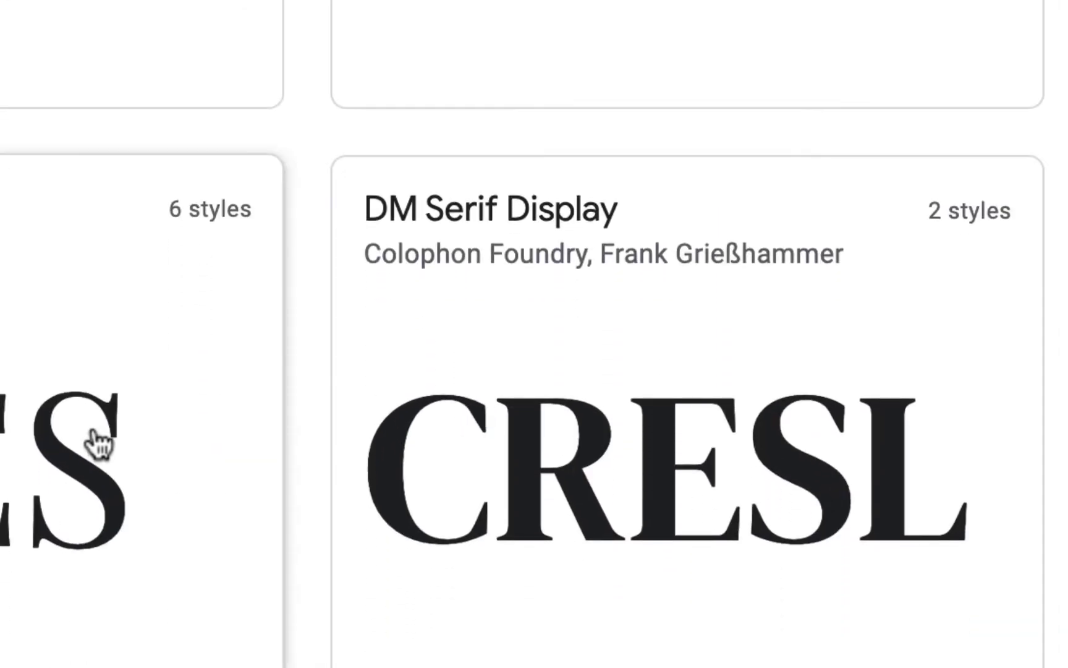
scroll(99, 439, "down", 8)
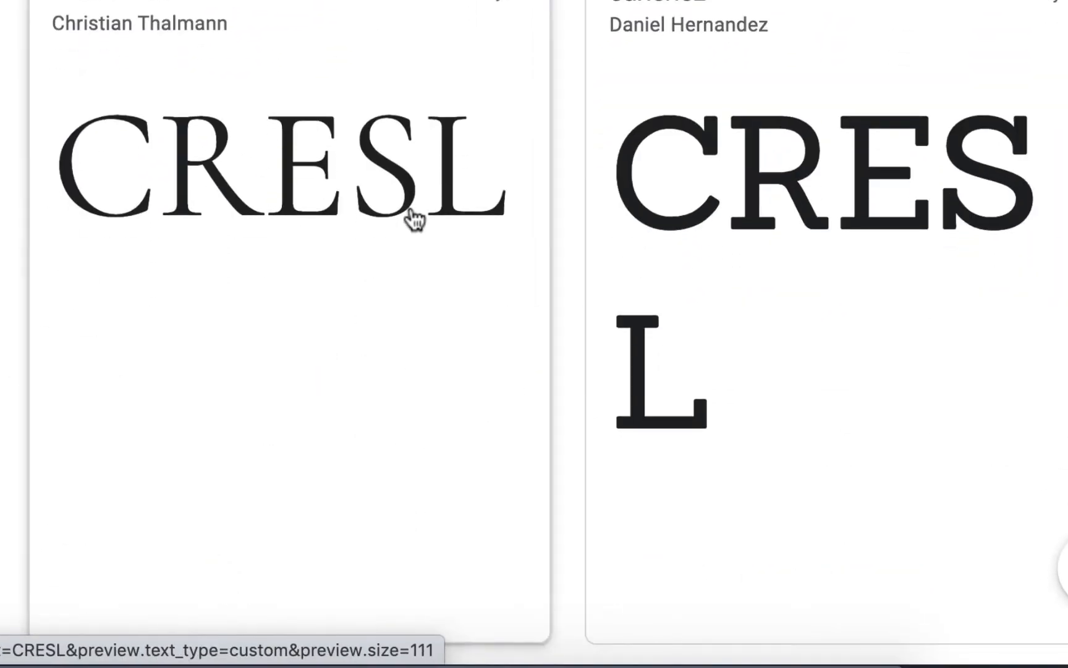
scroll(413, 218, "down", 10)
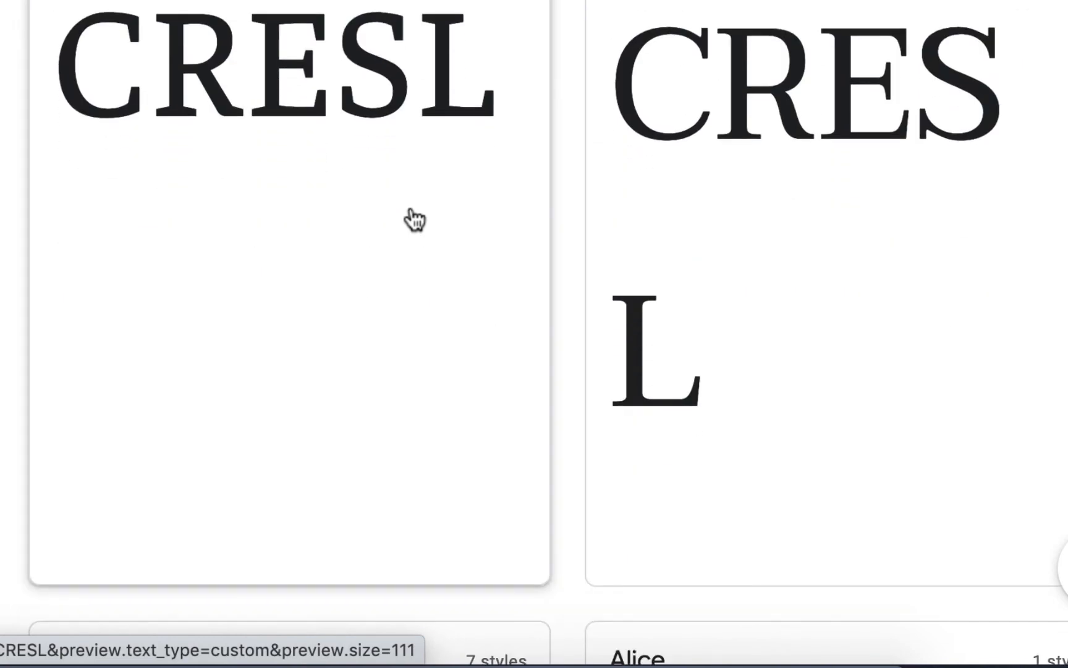
scroll(413, 217, "down", 8)
scroll(411, 213, "down", 7)
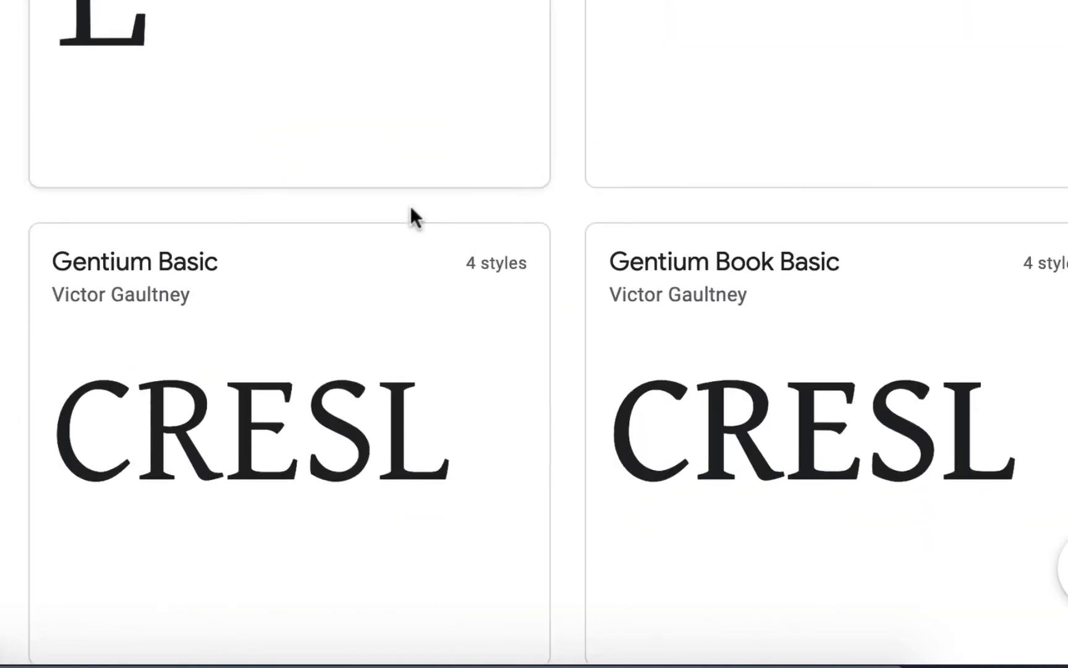
Examine the CRESL previews of Unna, Adamina, Rufina, Markazi Text, Abhaya Libre and Sorts Mill Goudy for a match.
scroll(413, 214, "up", 7)
scroll(392, 247, "down", 14)
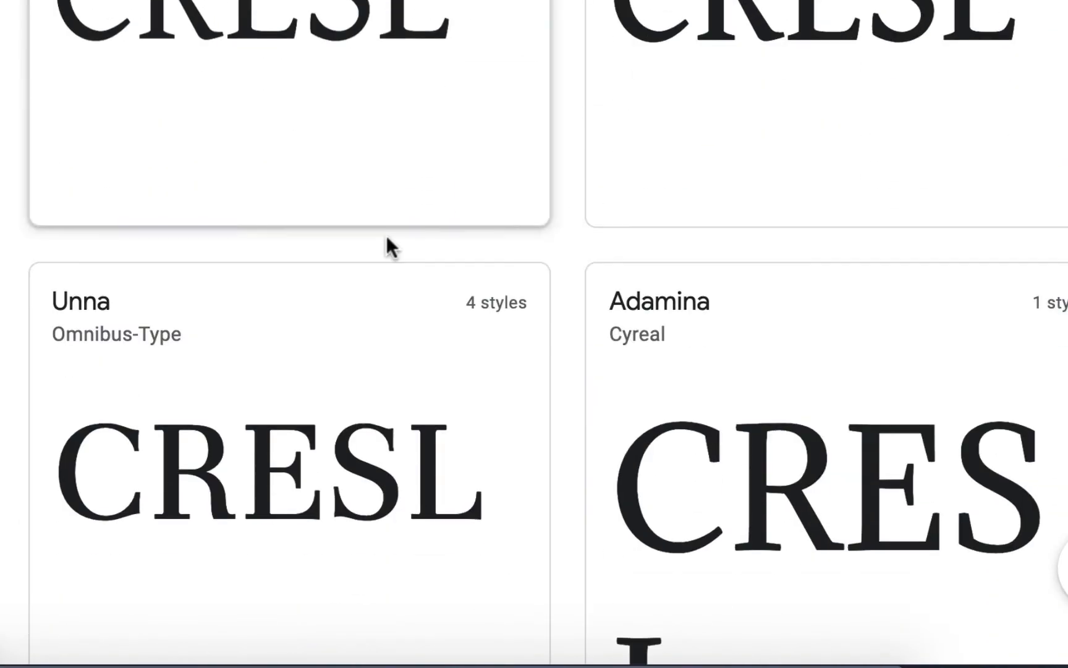
scroll(387, 241, "down", 5)
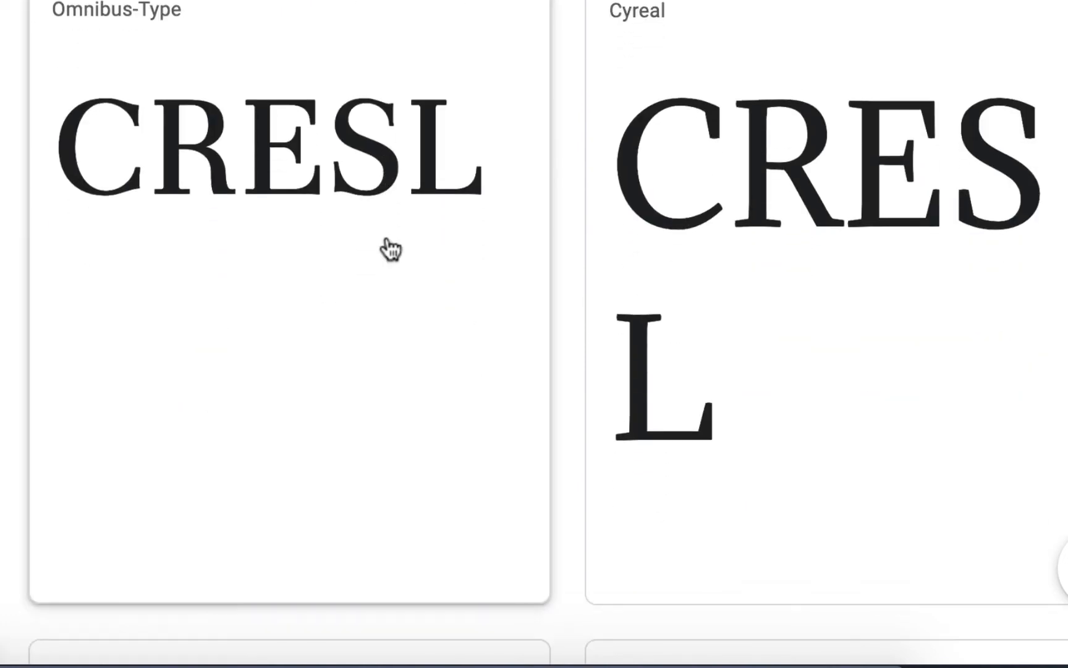
scroll(391, 249, "down", 16)
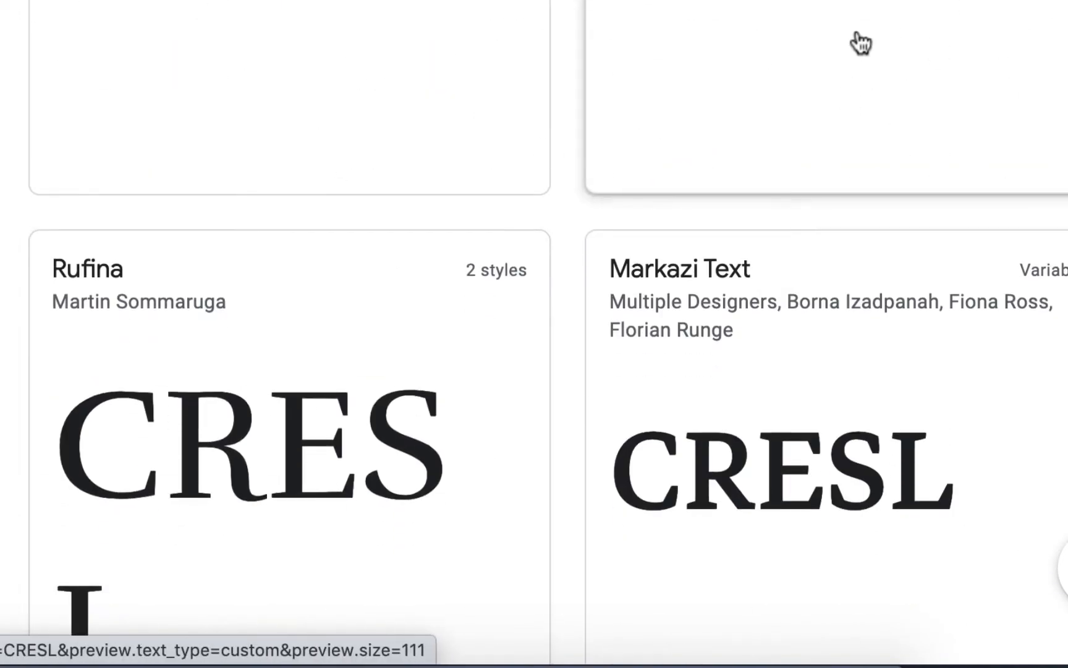
scroll(861, 41, "down", 3)
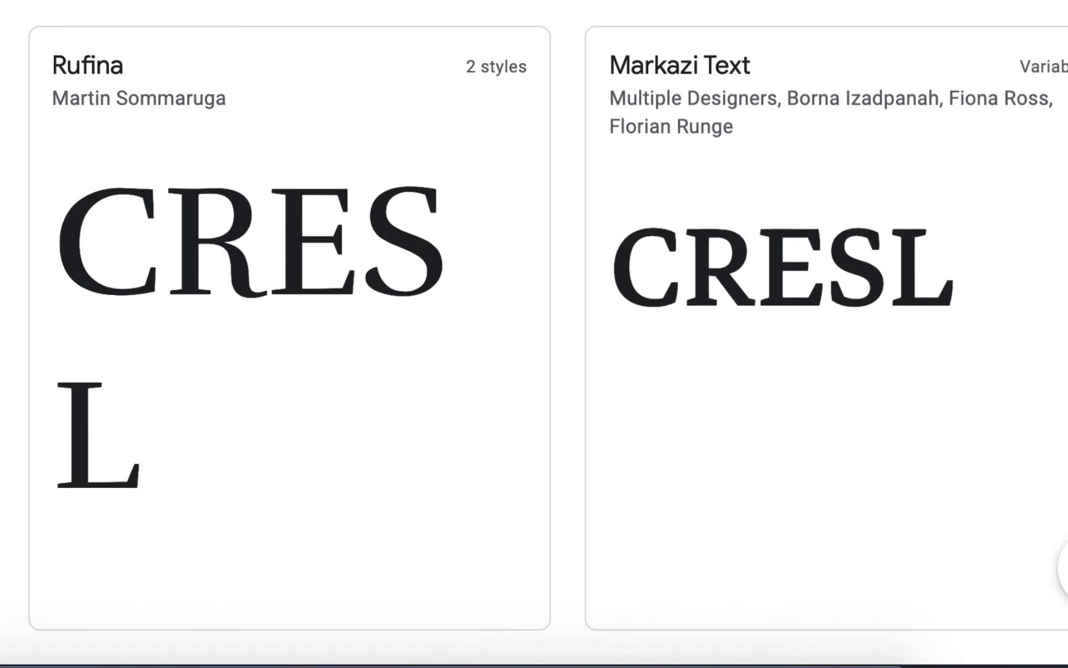
scroll(434, 239, "down", 7)
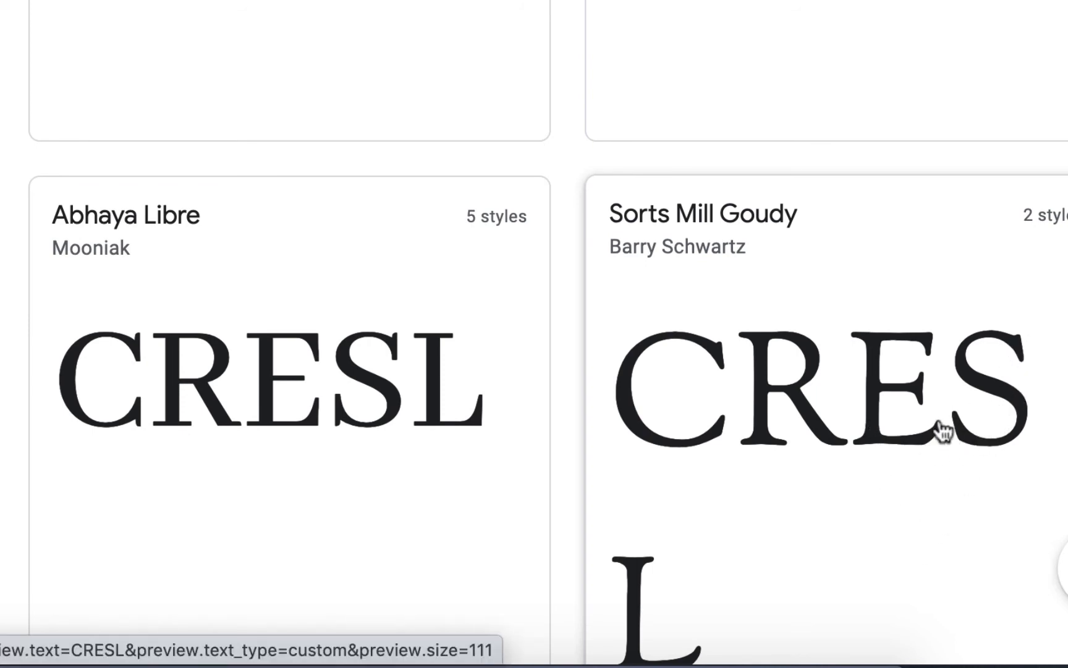
scroll(333, 322, "down", 3)
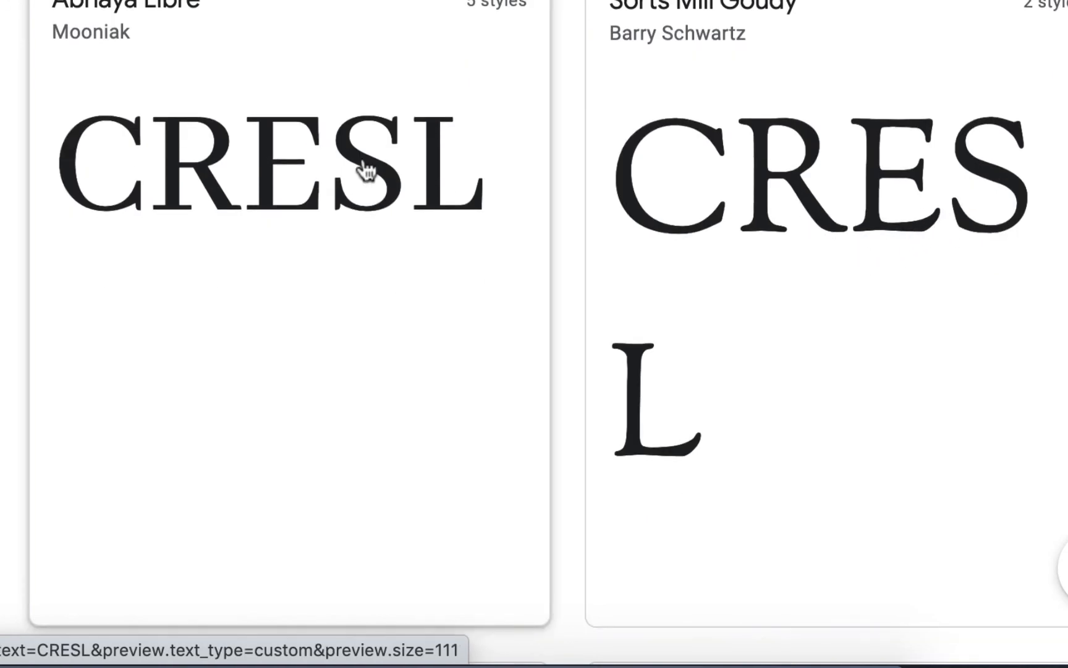
Check the letter shapes of Pridi, Glegoo, Average, Yrsa, Caudex and Crimson Pro against the logo's lettering.
scroll(361, 167, "down", 10)
scroll(367, 170, "down", 12)
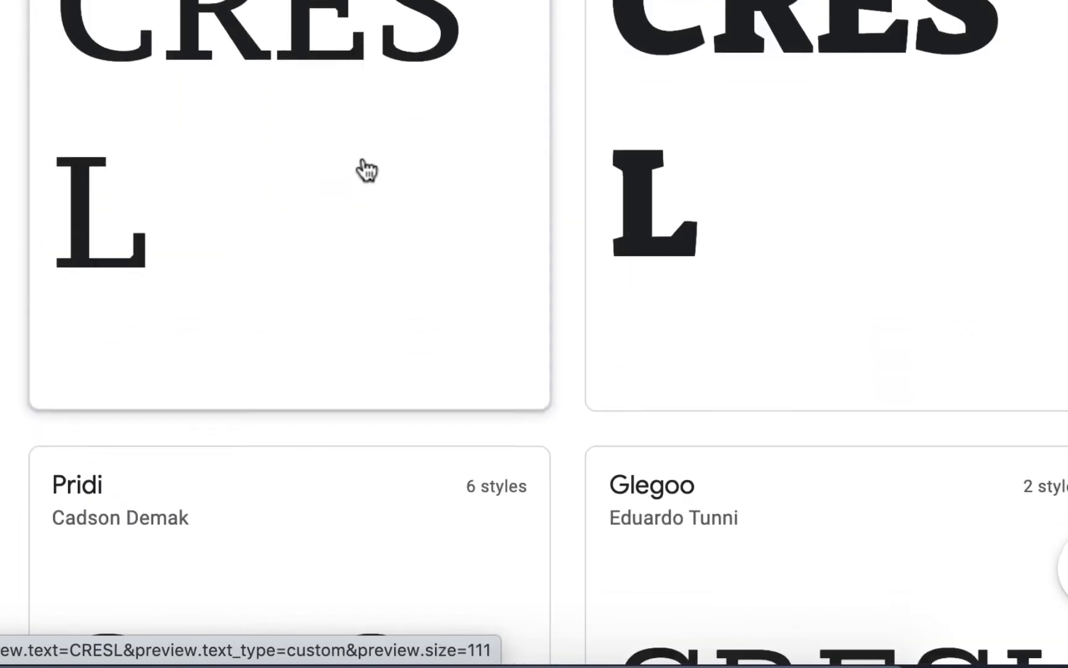
scroll(366, 170, "down", 10)
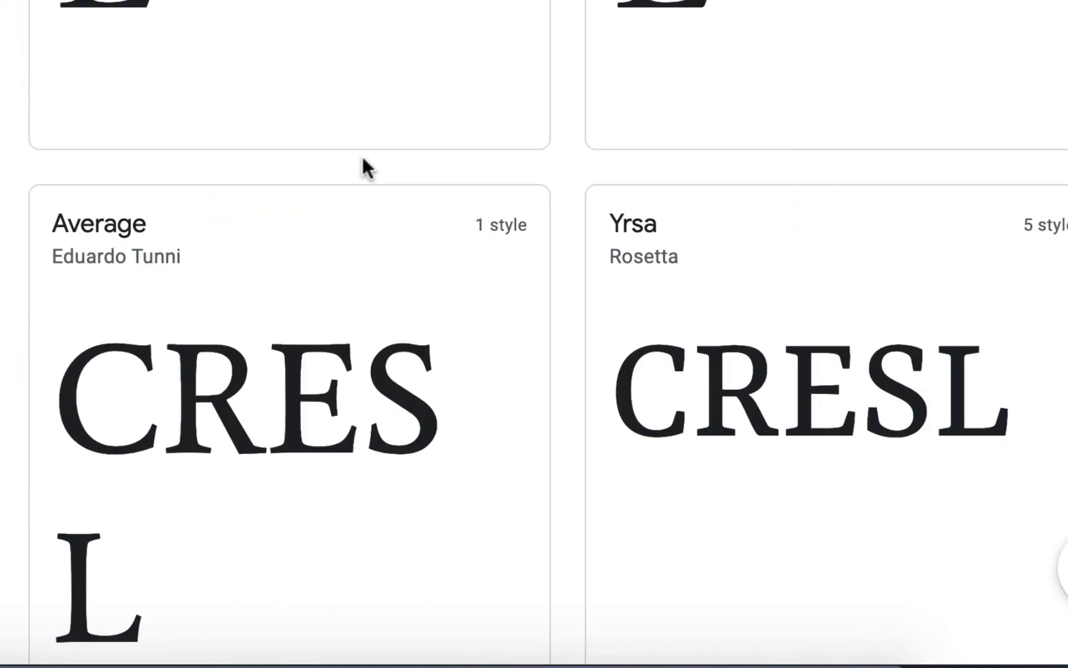
scroll(363, 162, "down", 2)
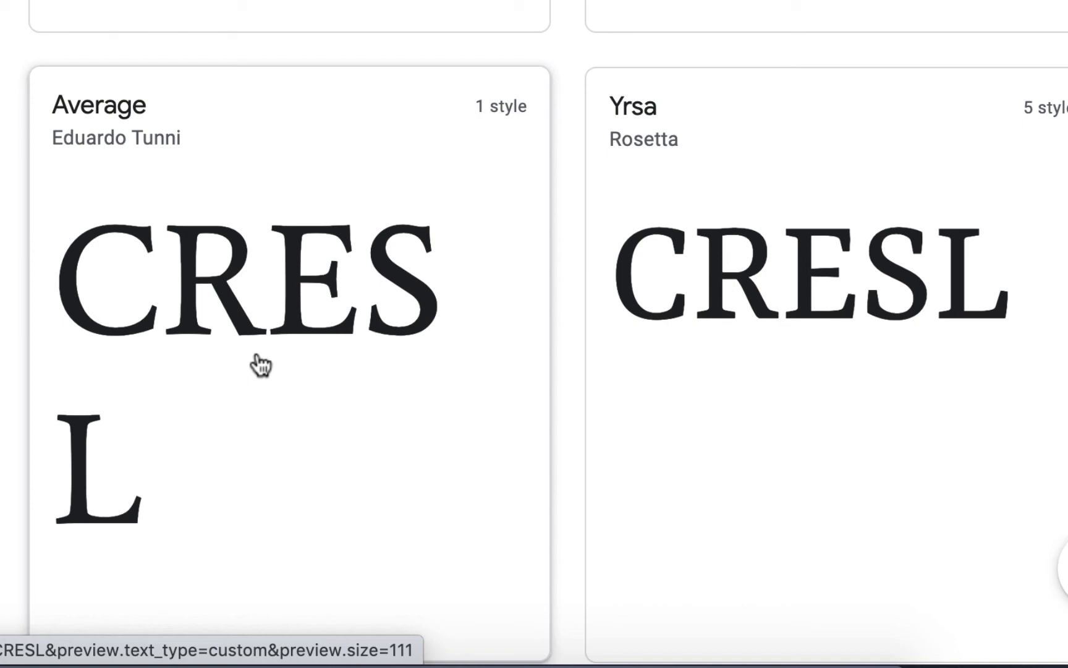
scroll(270, 250, "down", 10)
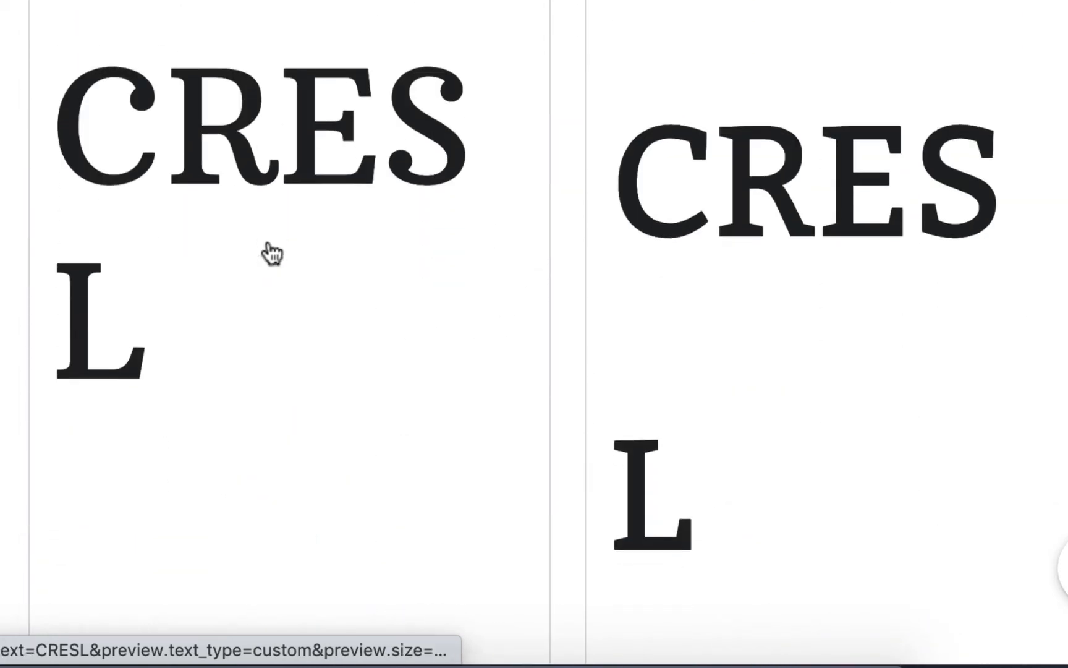
scroll(272, 254, "down", 15)
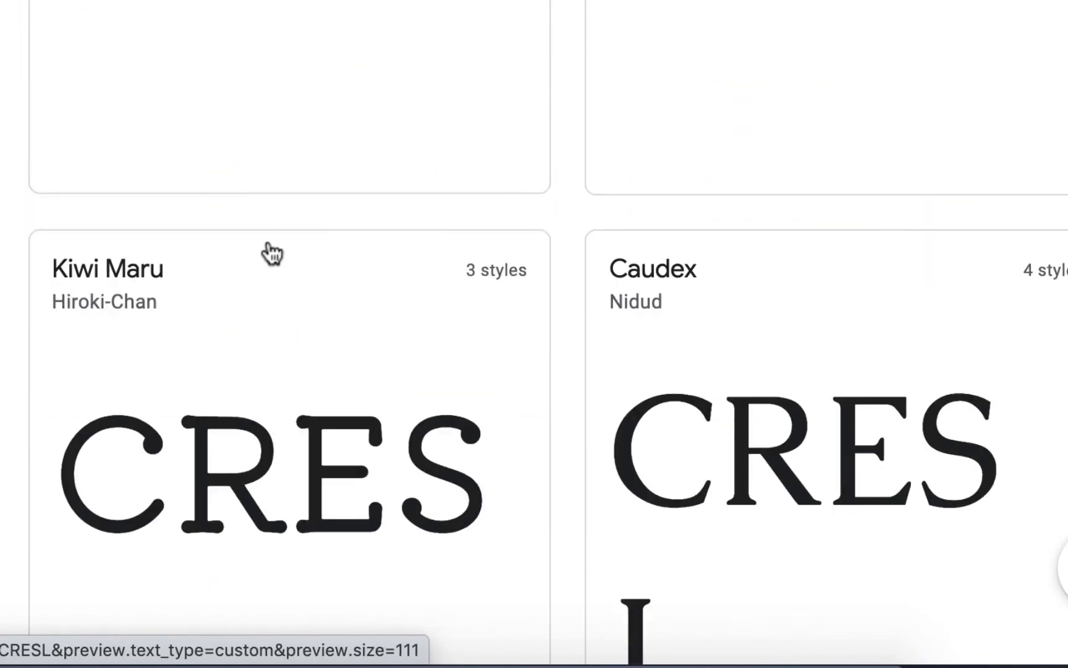
scroll(272, 253, "down", 6)
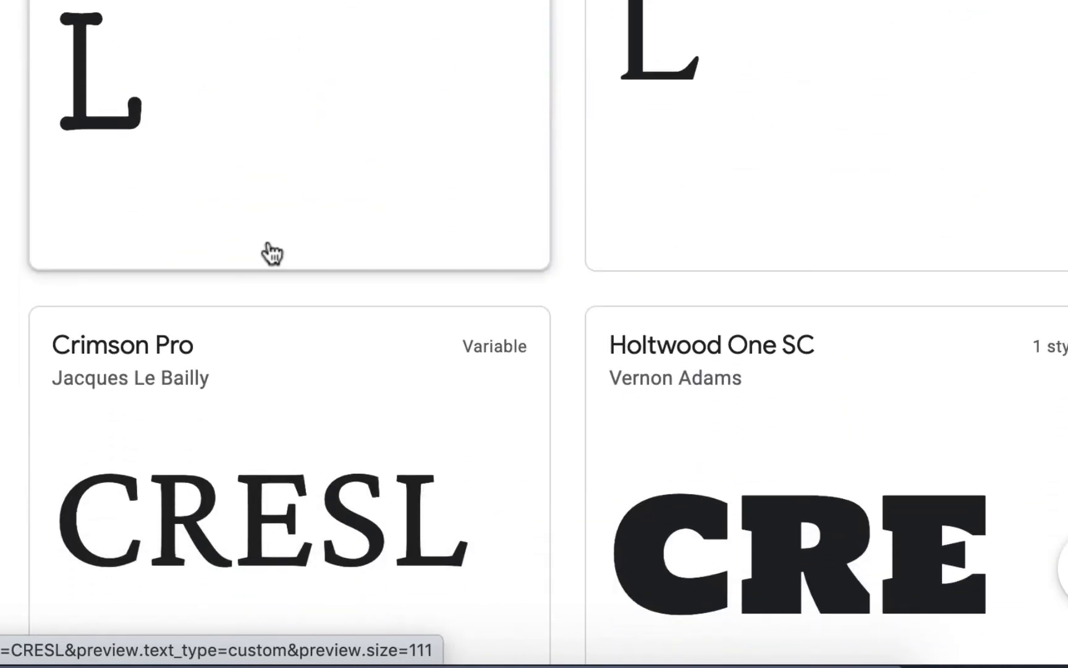
scroll(269, 250, "down", 5)
scroll(203, 198, "up", 2)
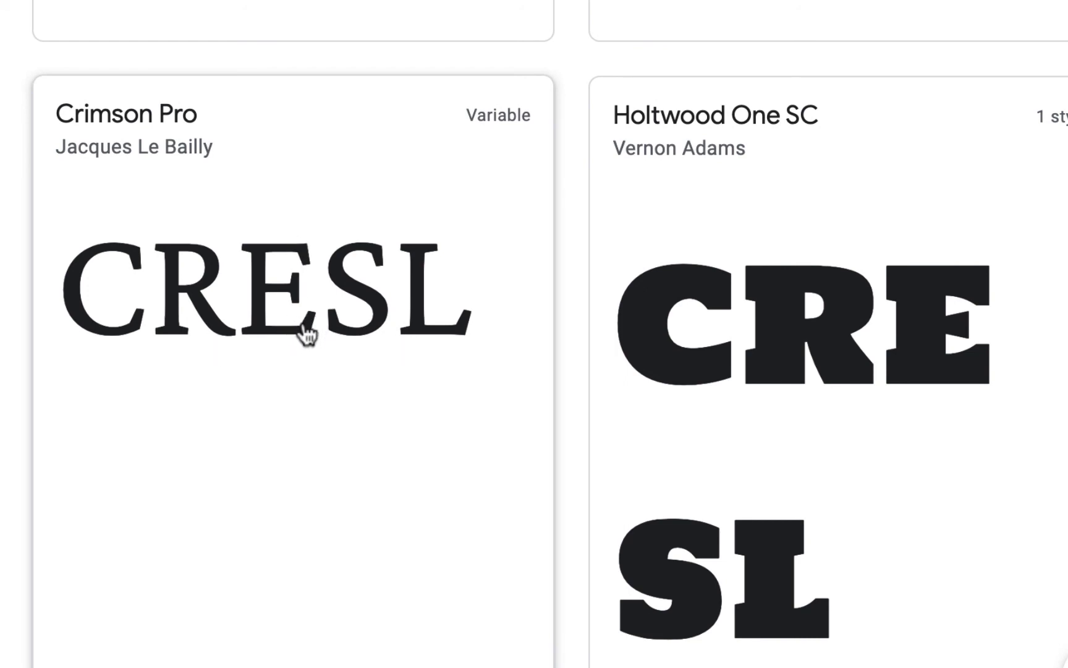
scroll(307, 334, "up", 1)
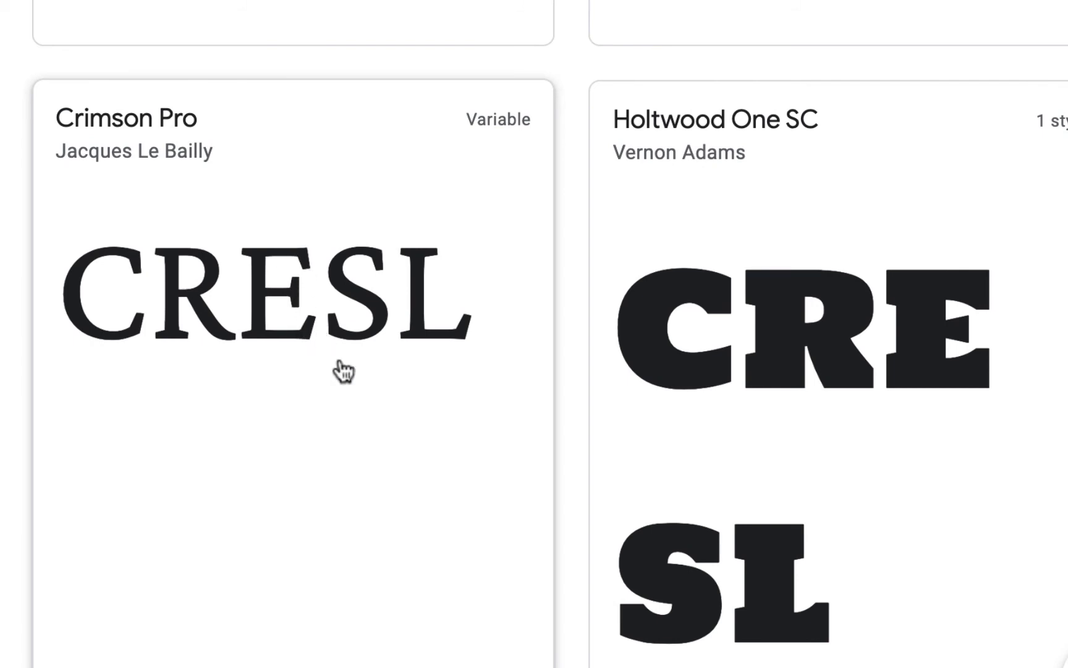
Examine the C, R, E, S and L of Ovo, GFS Didot, Spectral SC and Rozha One as logo font candidates.
scroll(357, 394, "down", 20)
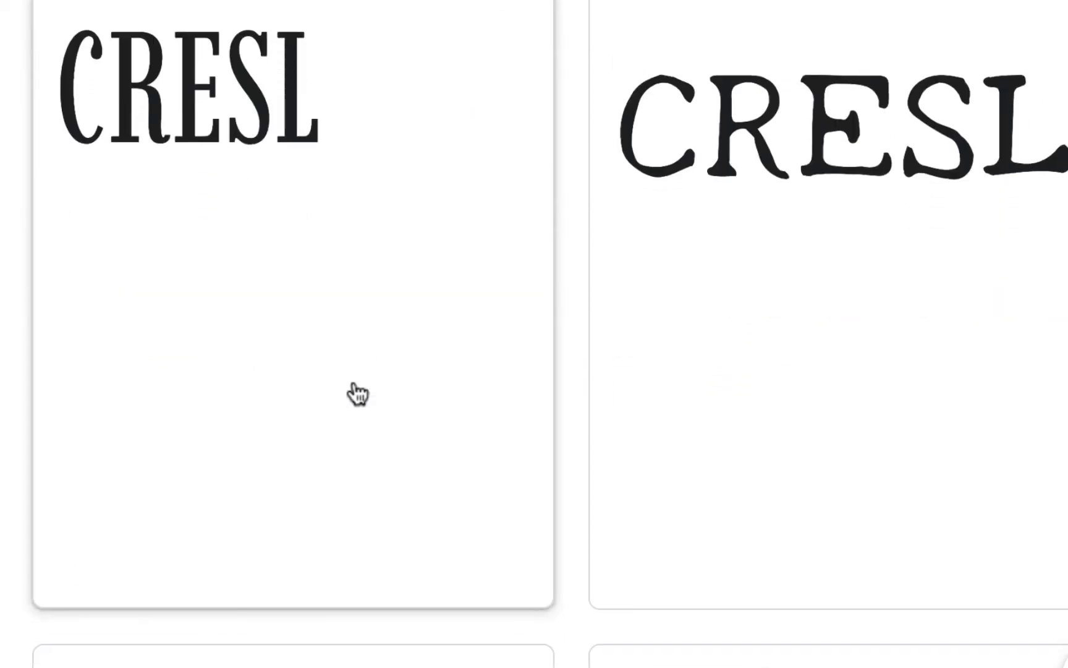
scroll(357, 394, "down", 4)
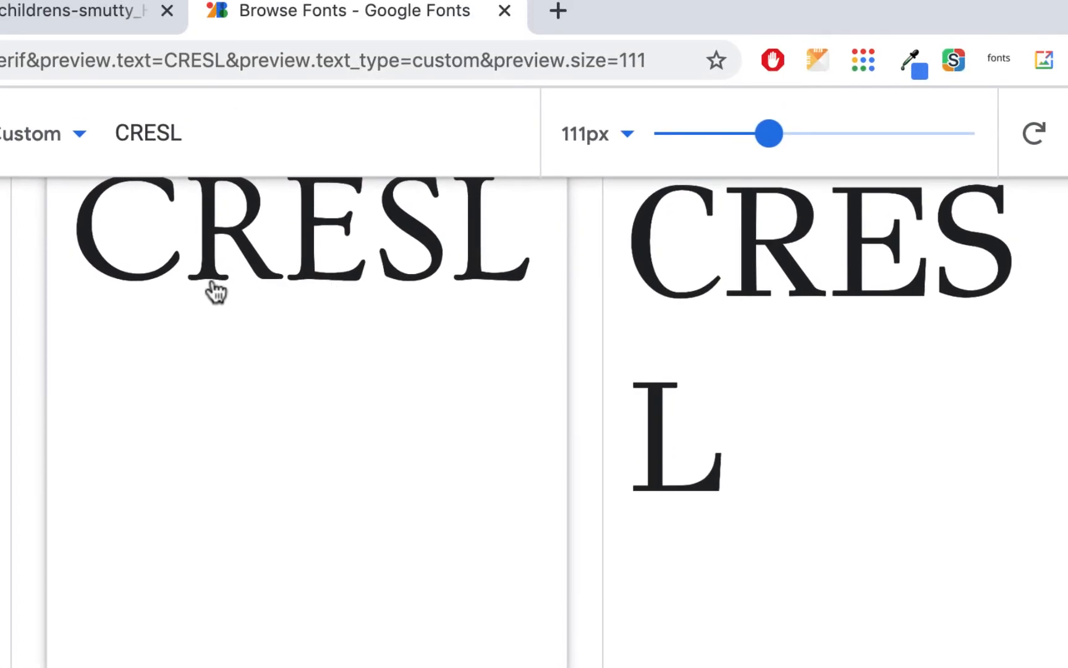
scroll(223, 289, "up", 3)
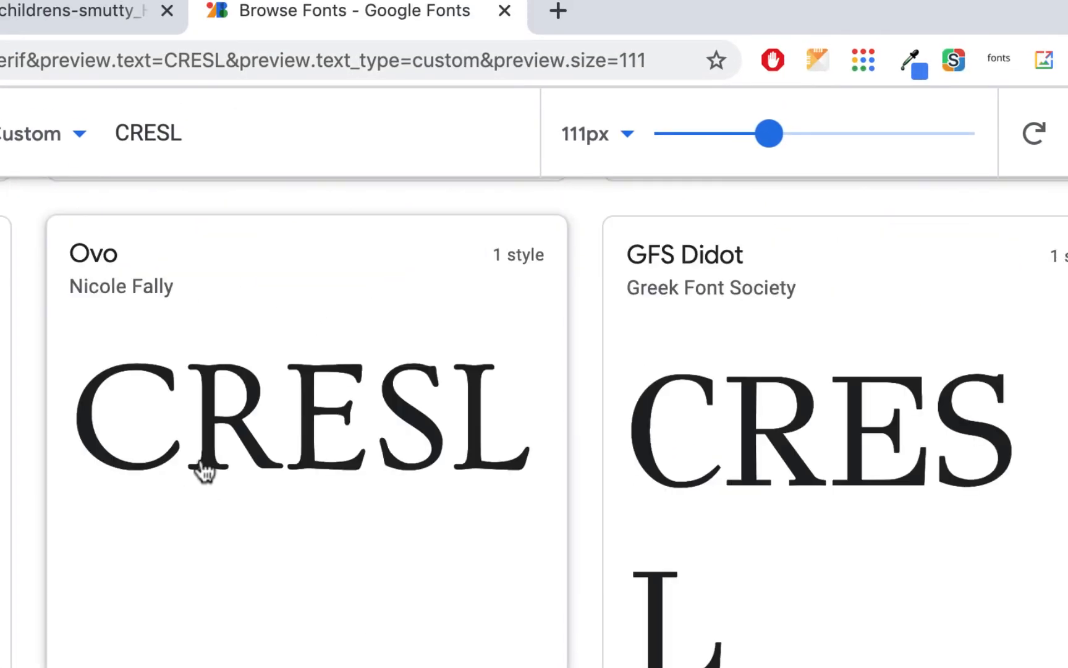
scroll(116, 489, "down", 13)
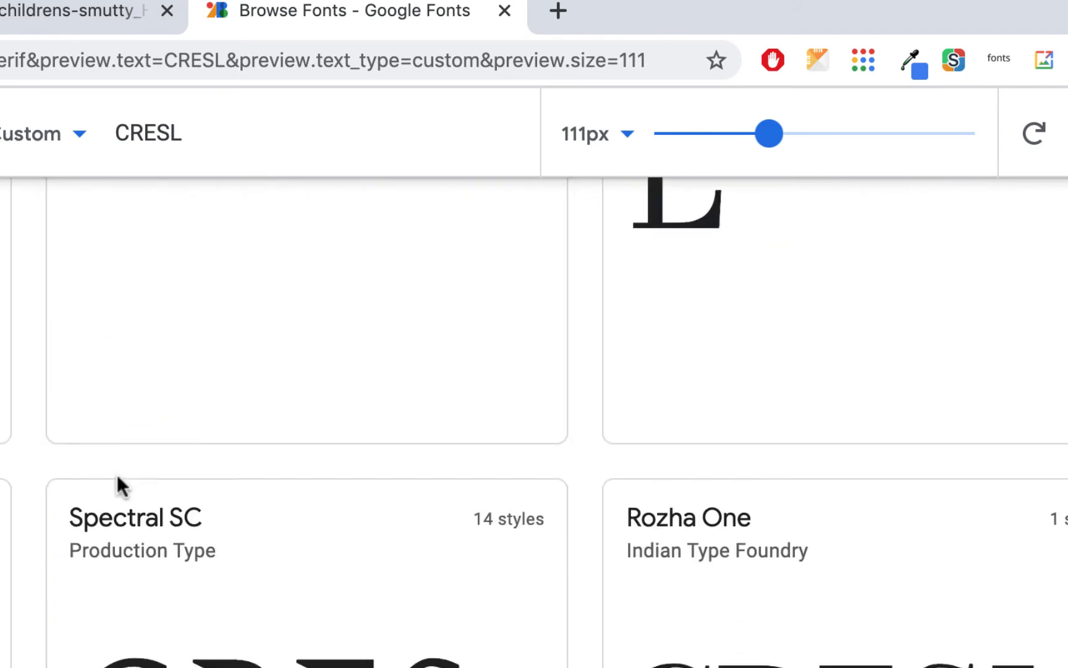
scroll(121, 488, "down", 1)
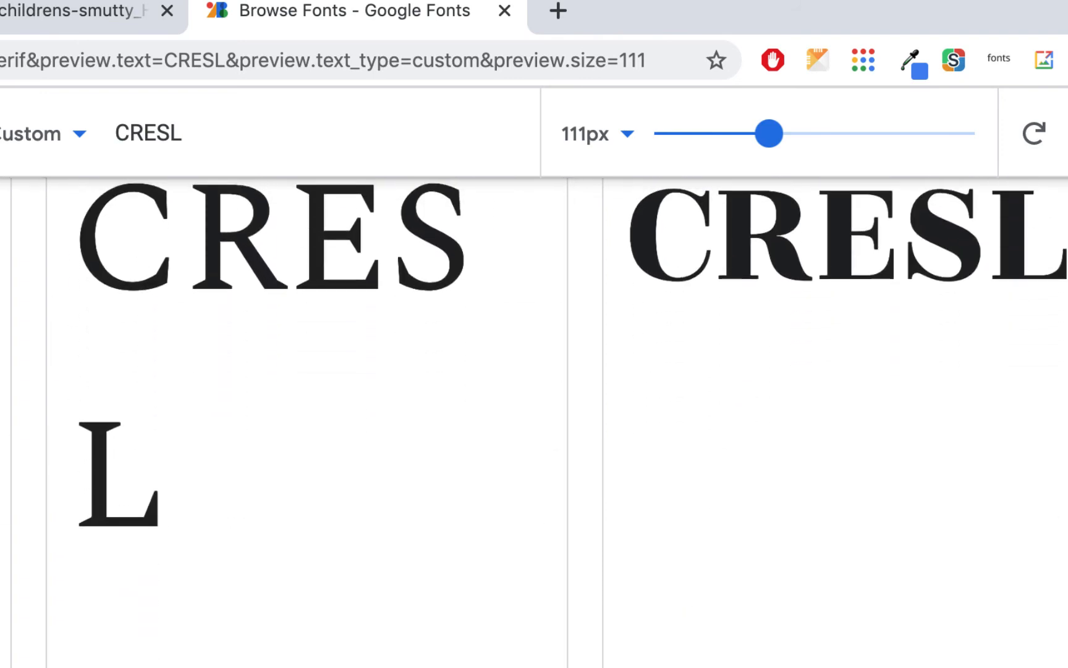
Switch back to the Gravit Designer document and set the font of the THE CHILDREN'S text above the logo to Amiri.
left_click(82, 18)
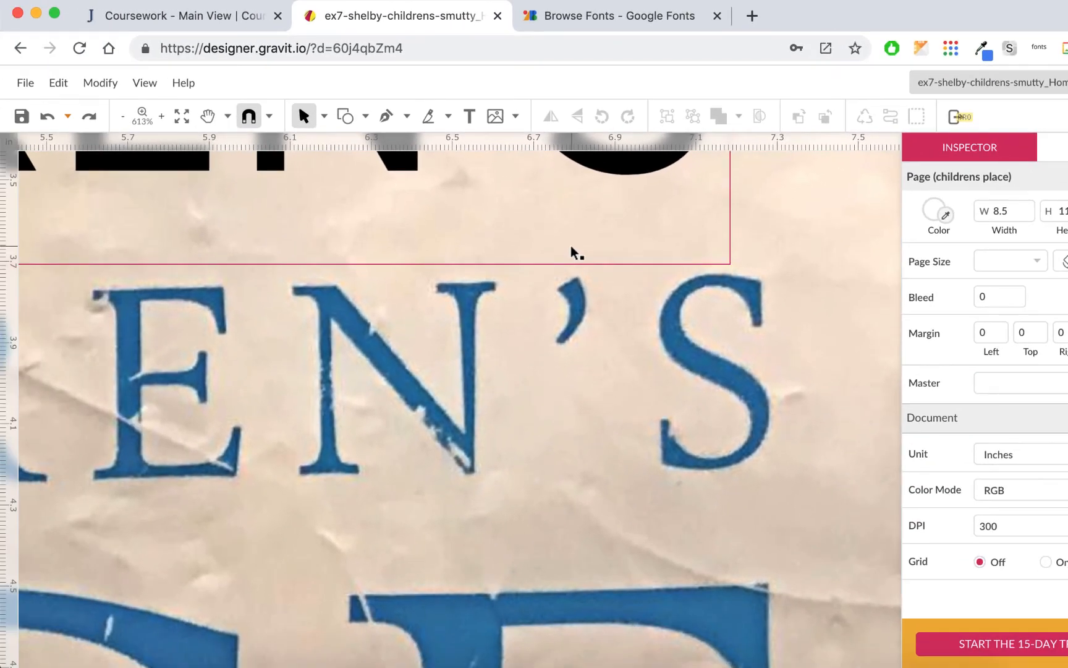
key("super+minus")
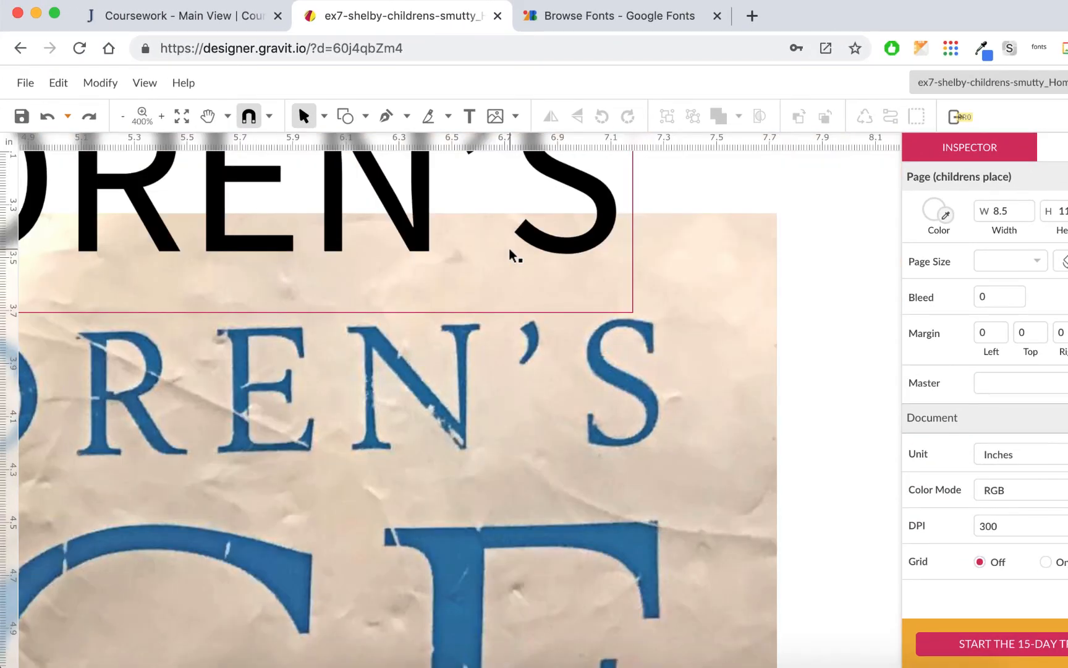
key("super+minus")
key("super+minus")
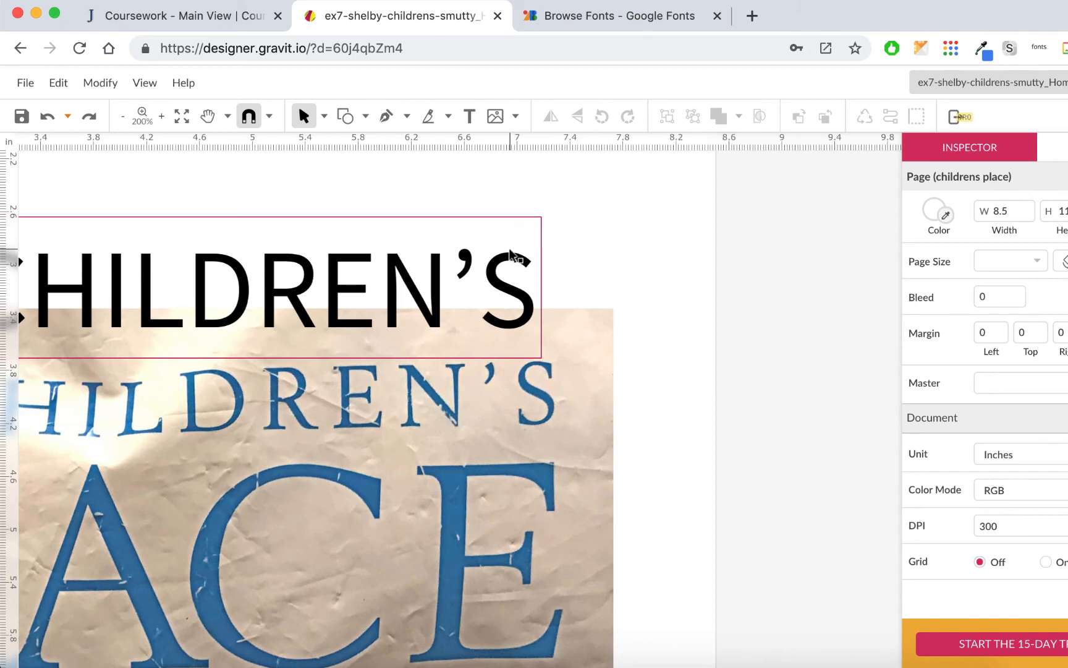
scroll(381, 340, "left", 5)
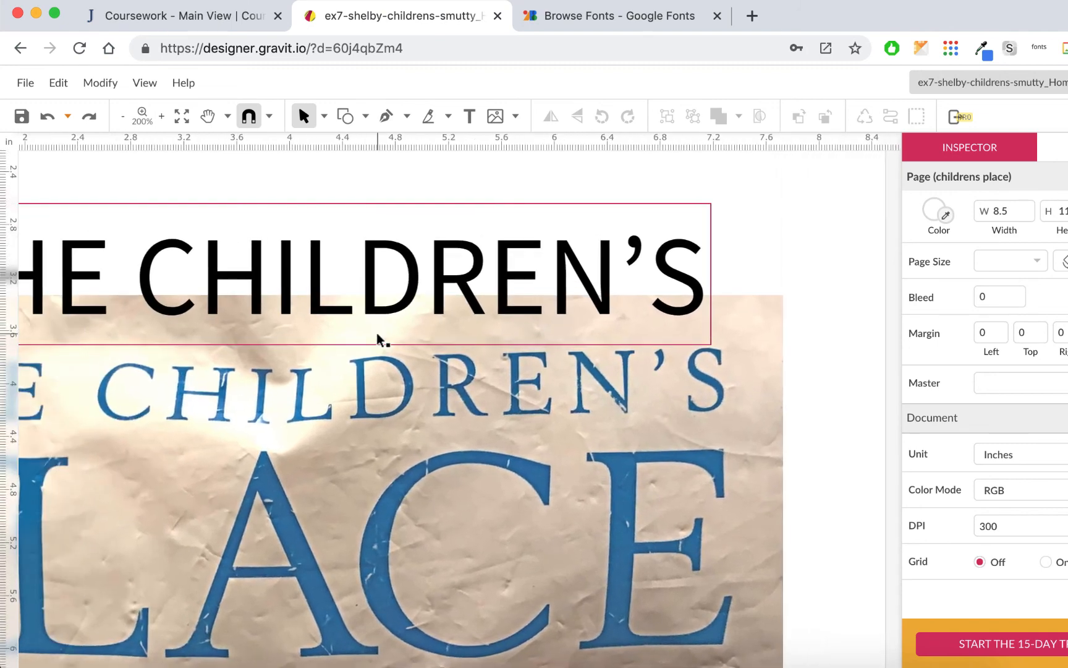
scroll(378, 336, "left", 3)
scroll(379, 337, "up", 2)
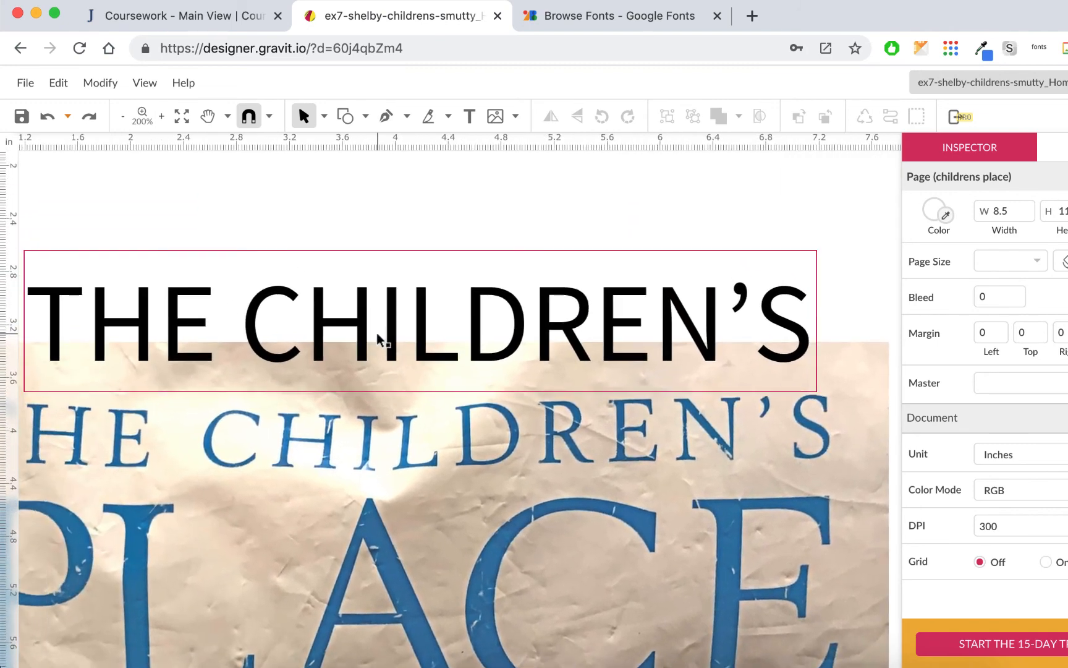
key("super+minus")
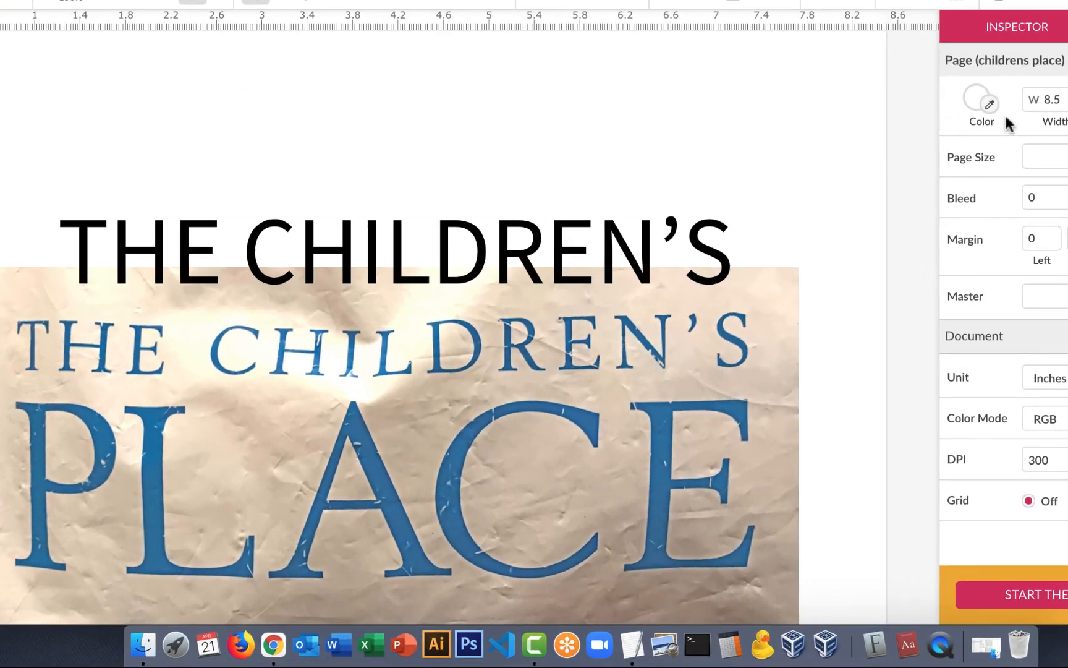
left_click(675, 263)
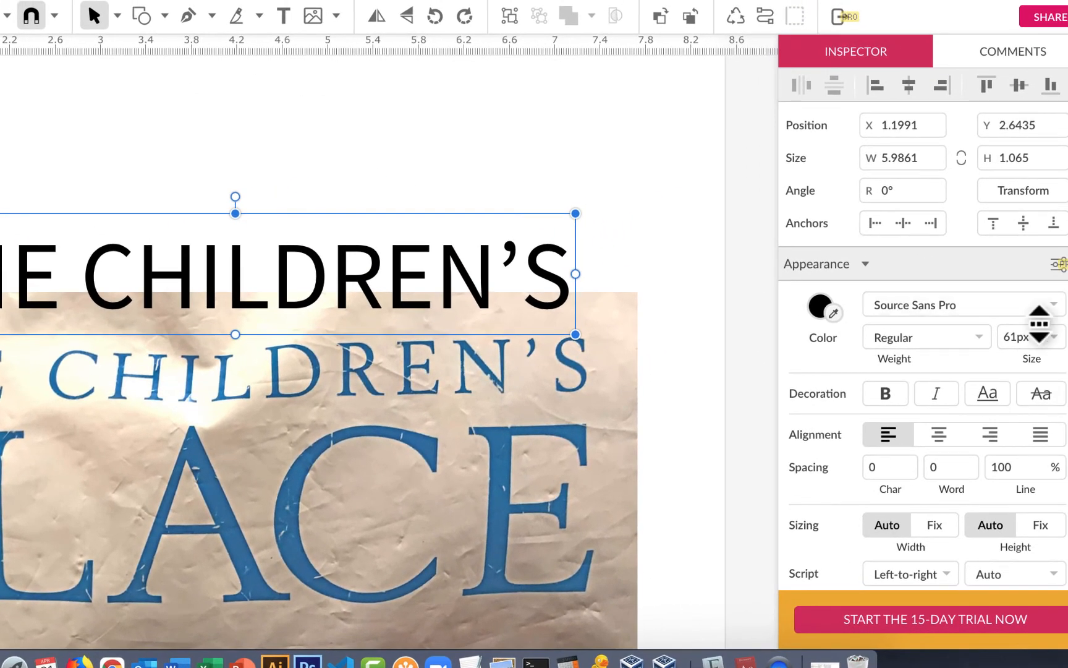
left_click(1054, 304)
type("amiri")
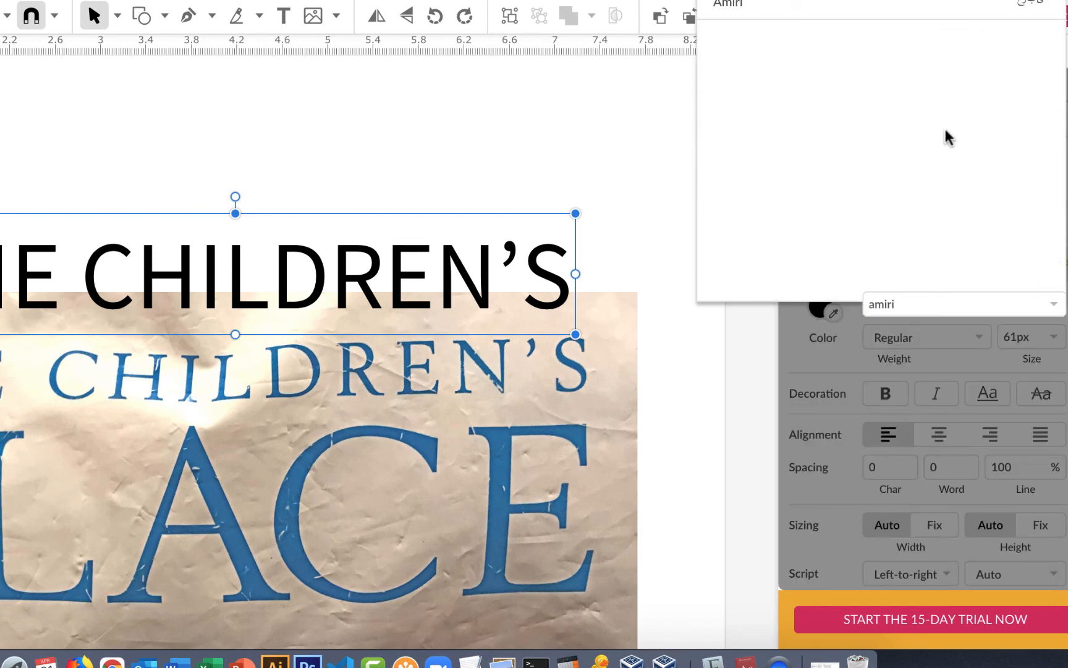
left_click(872, 7)
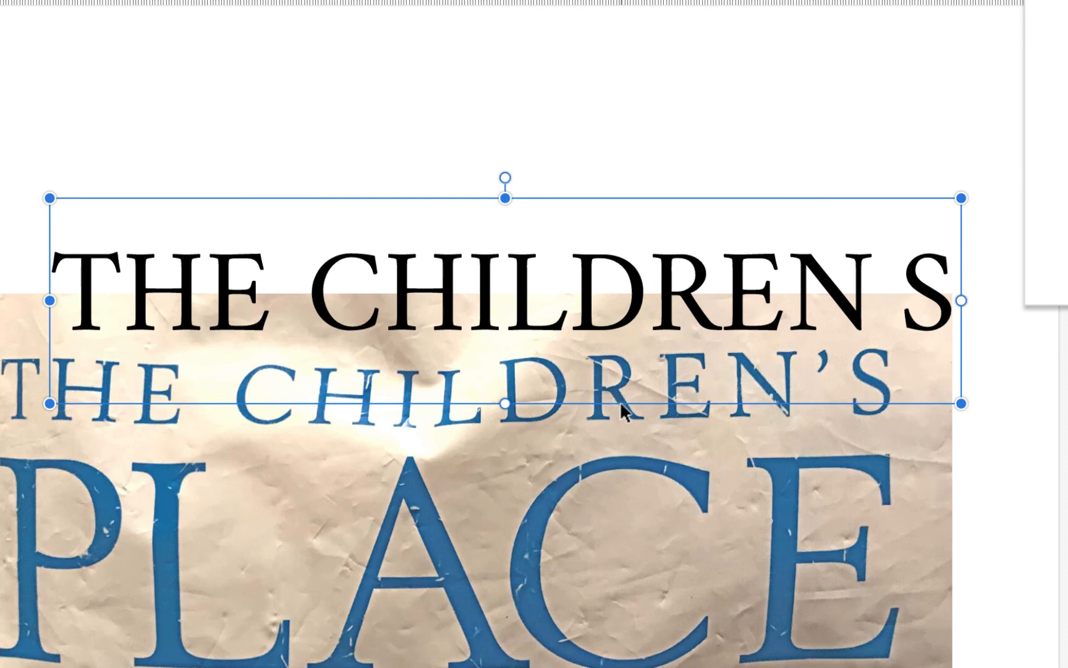
Duplicate the THE CHILDREN'S text and place the copy over the PLACE lettering of the logo photo.
left_click_drag(520, 295, 507, 531)
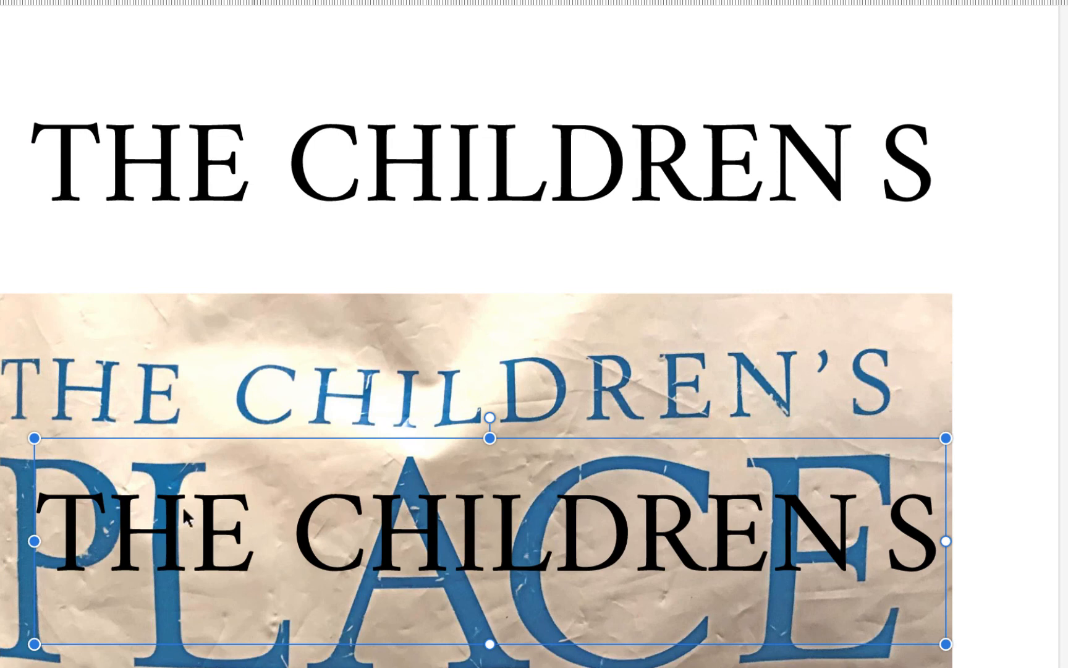
Replace the duplicated text over the logo photo's lower lettering with PLACE.
left_click(94, 527)
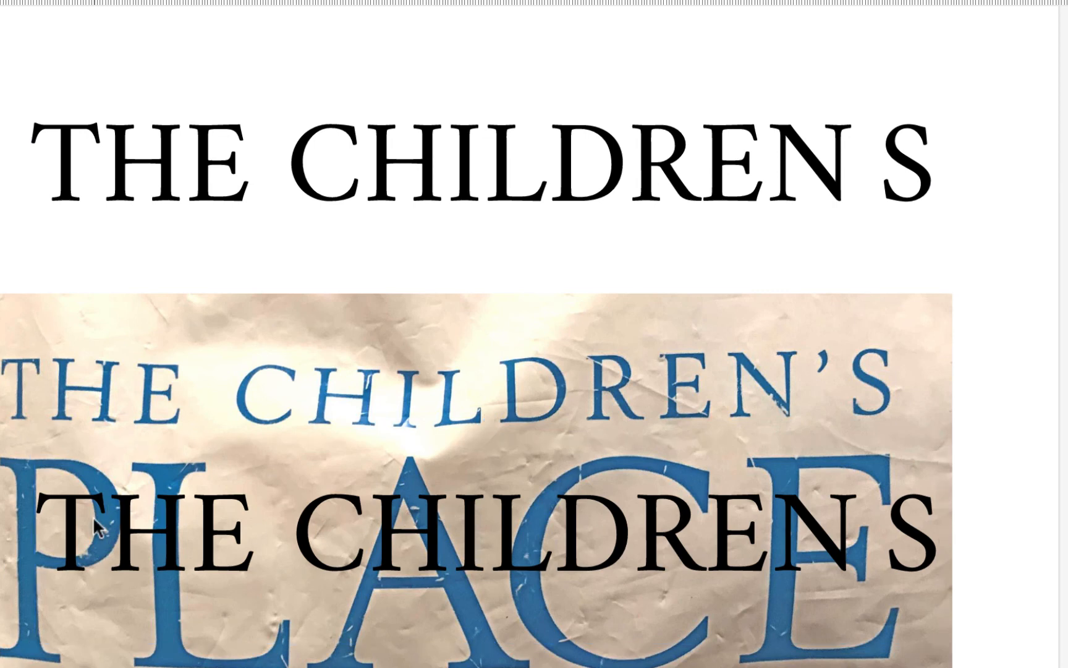
key("super+a")
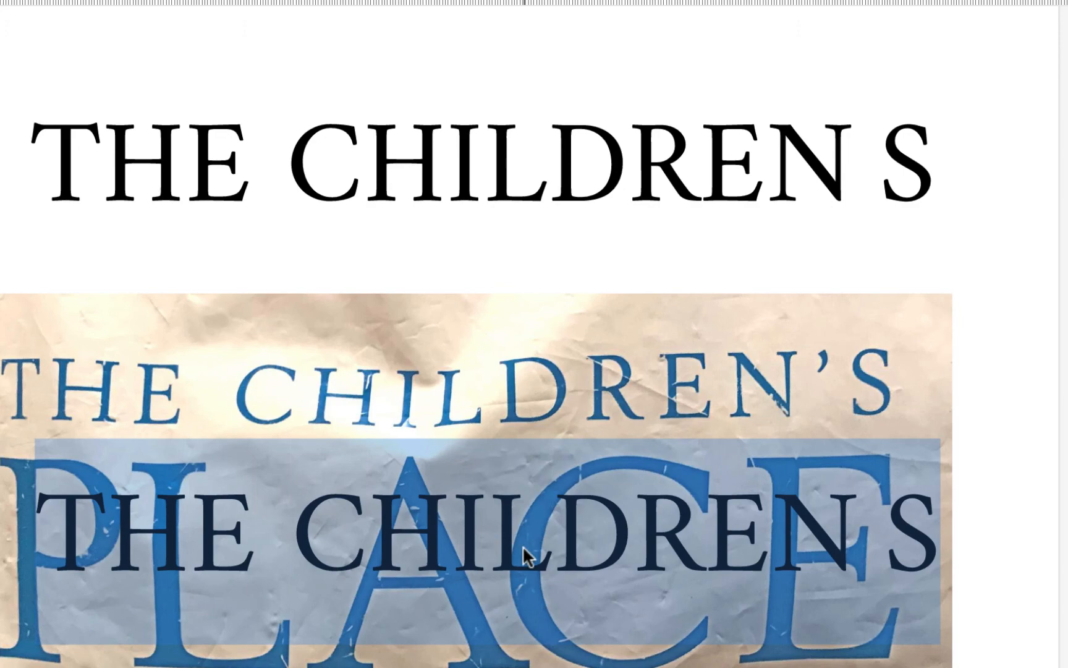
type("PLACE")
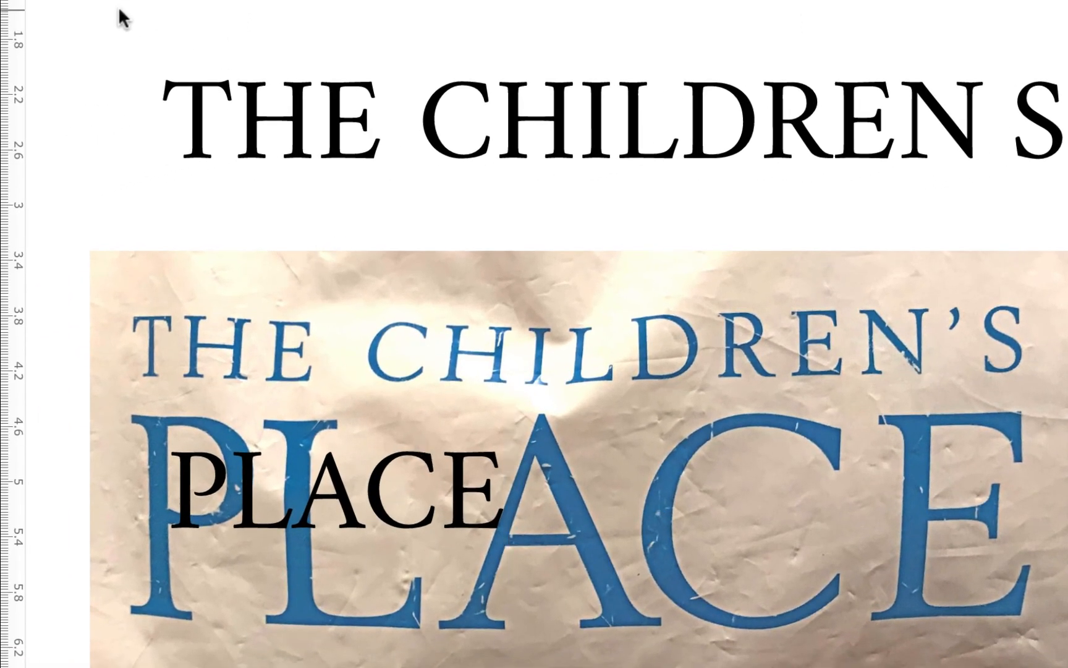
key("Escape")
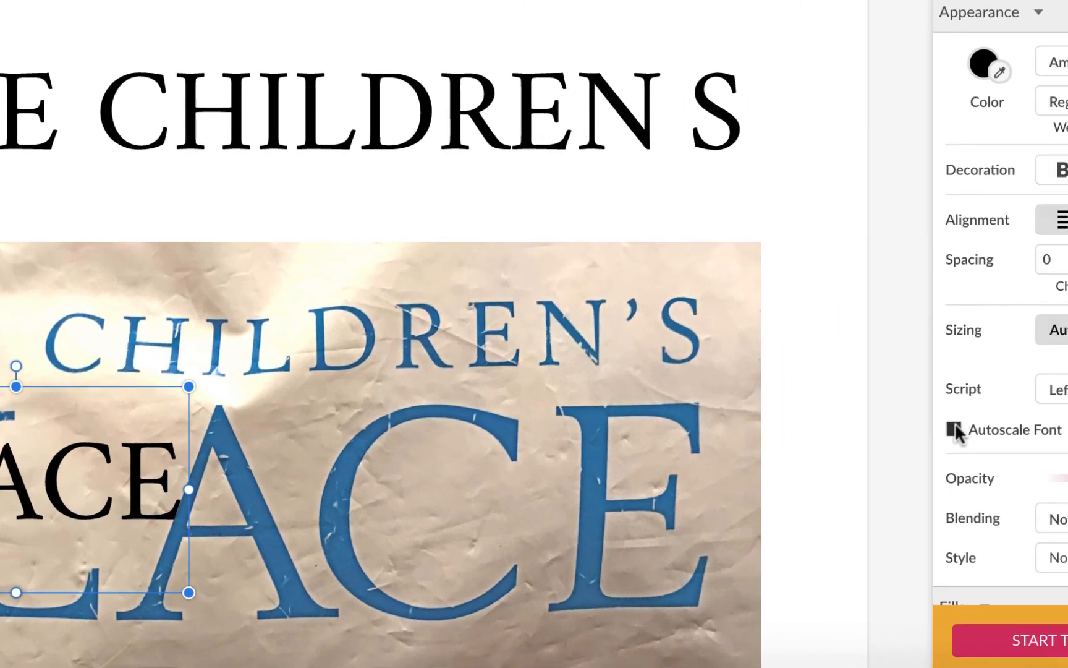
Turn on Autoscale Font for the PLACE text and enlarge it over the start of the photo's large PLACE lettering.
left_click(955, 431)
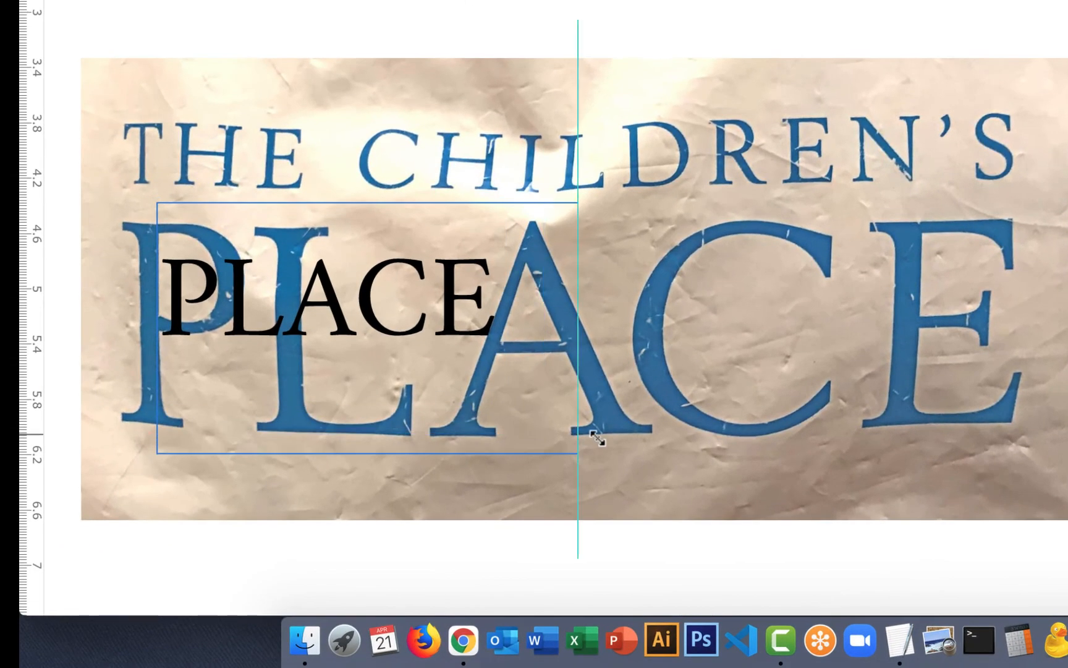
left_click_drag(599, 437, 735, 499)
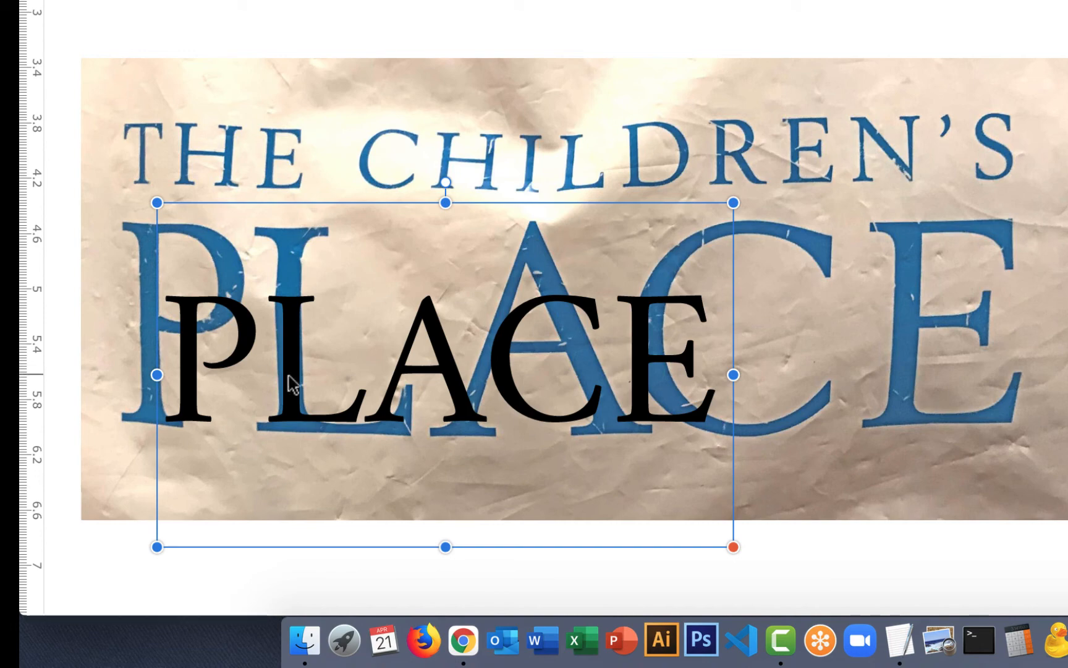
left_click_drag(291, 383, 264, 317)
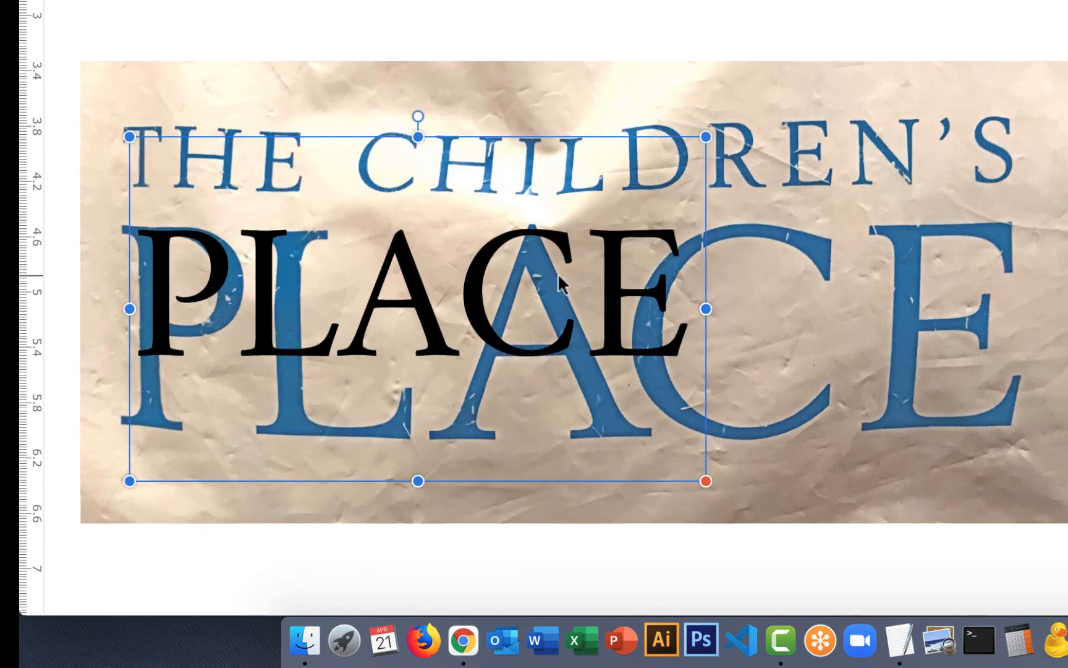
Set the PLACE text box back to automatic width and height and centre the word over the photo's lower lettering.
scroll(558, 273, "up", 5)
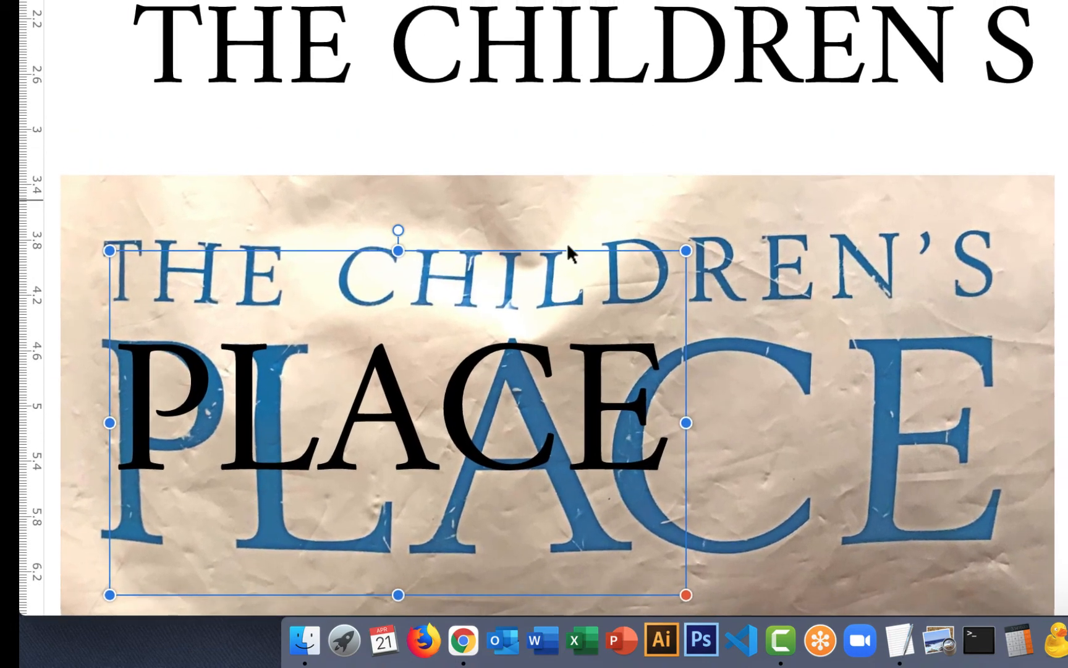
left_click_drag(686, 423, 678, 422)
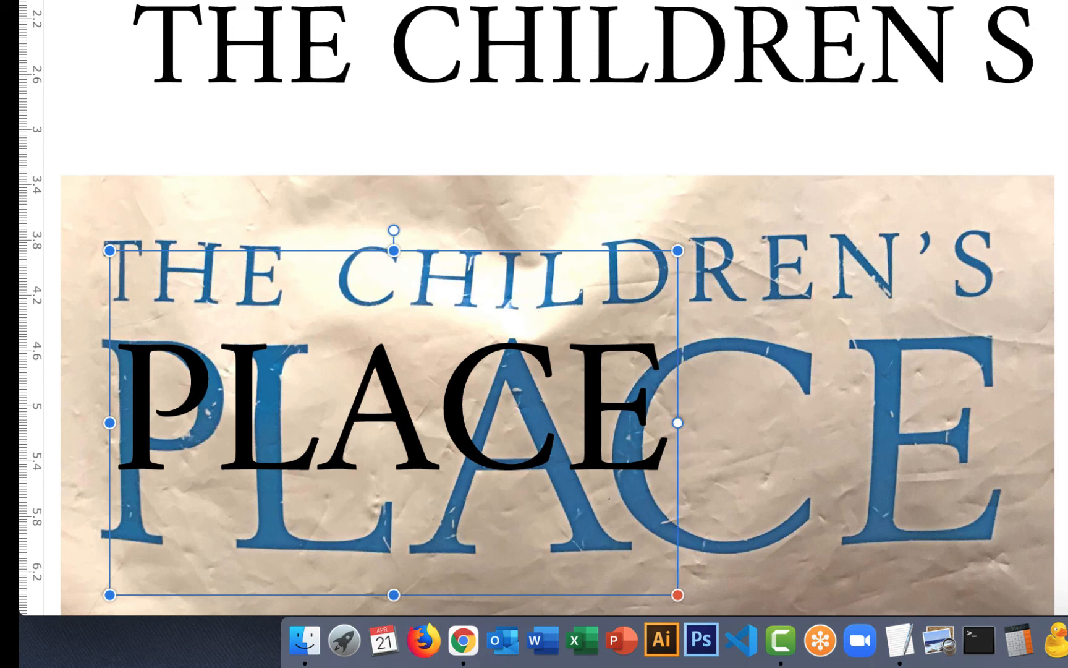
left_click(1067, 371)
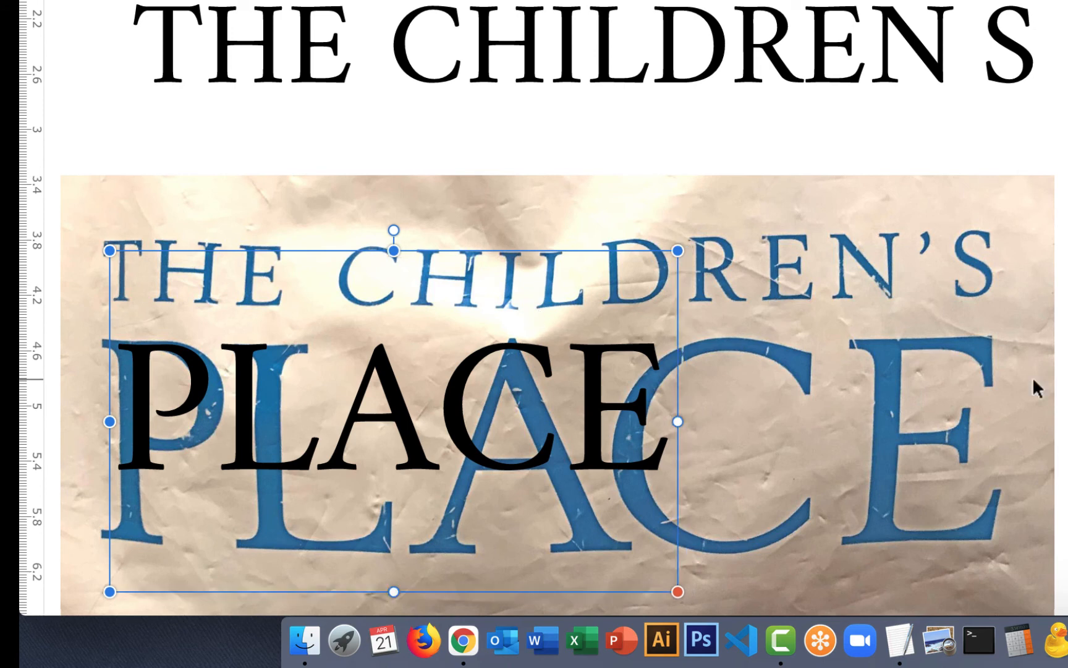
left_click(1067, 362)
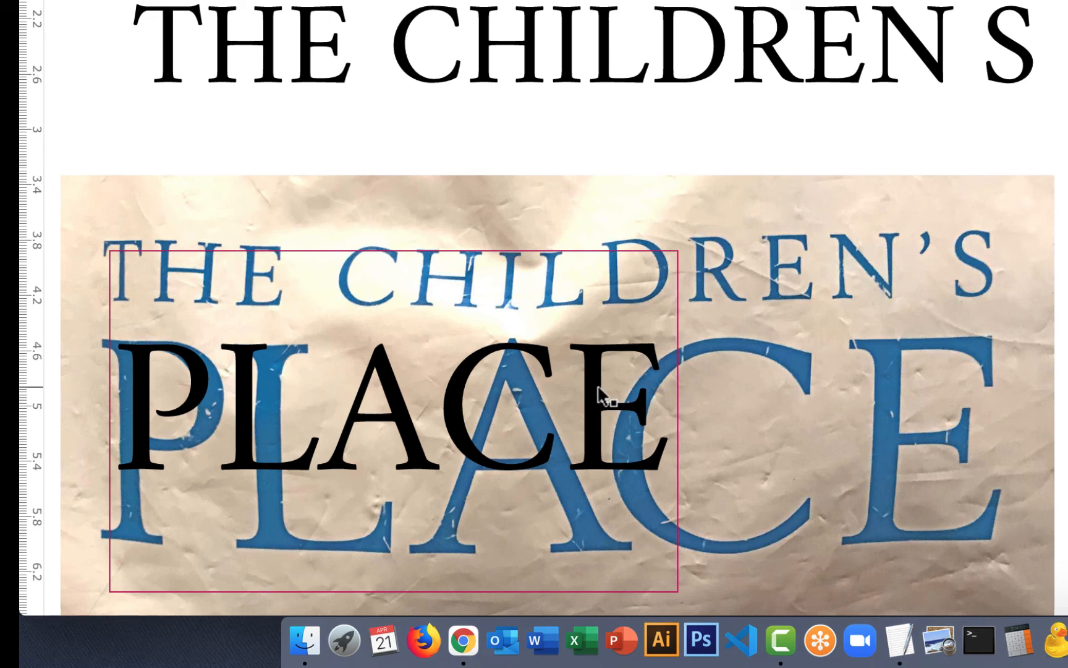
left_click_drag(608, 397, 707, 406)
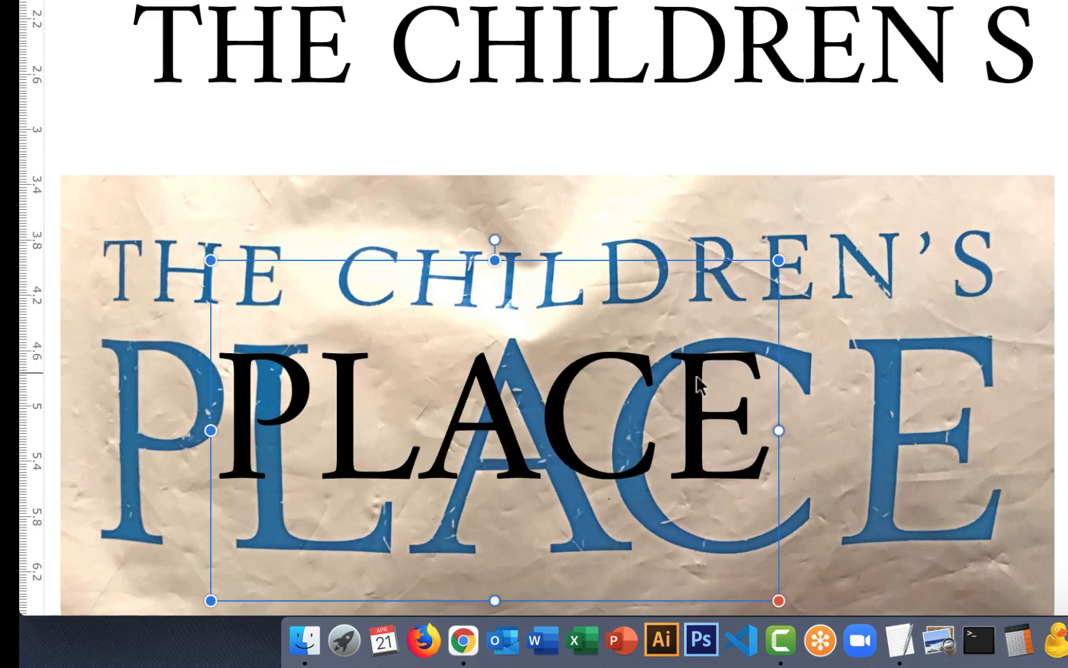
left_click_drag(690, 371, 716, 436)
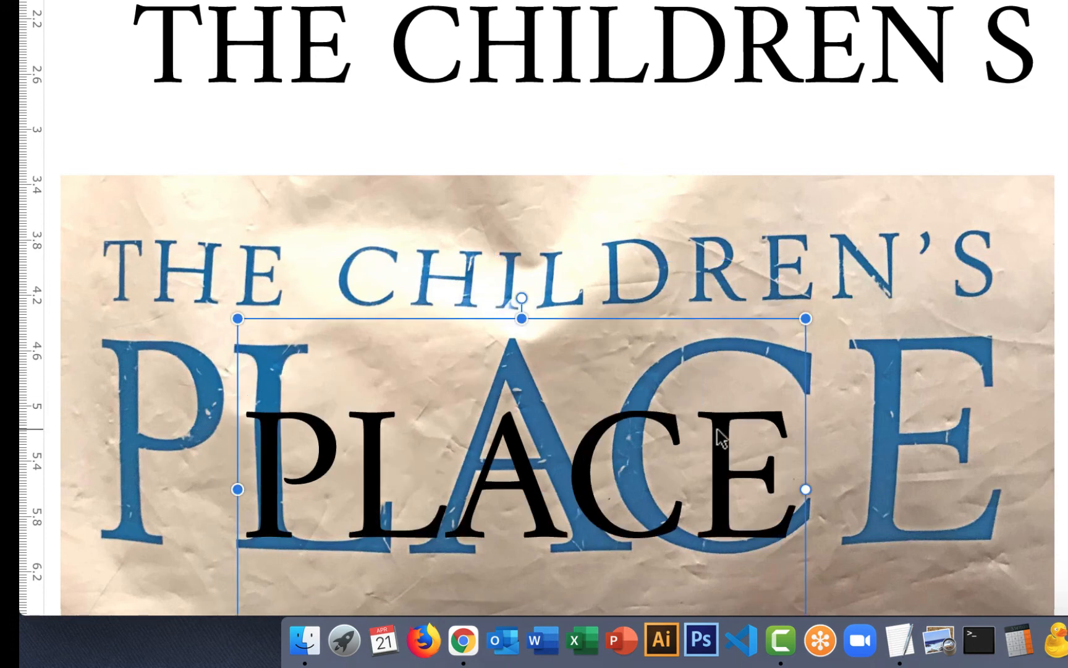
Move the THE CHILDREN'S text down to just above the photo's first line and switch it to a serif font that includes the apostrophe.
left_click(665, 83)
left_click_drag(665, 83, 648, 184)
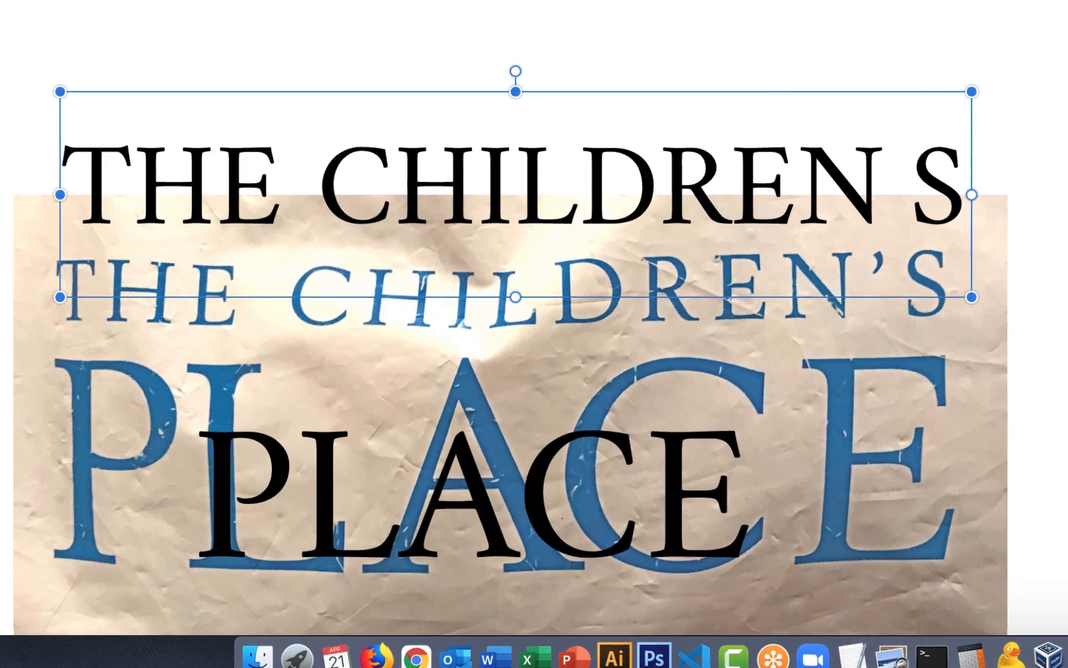
left_click(989, 444)
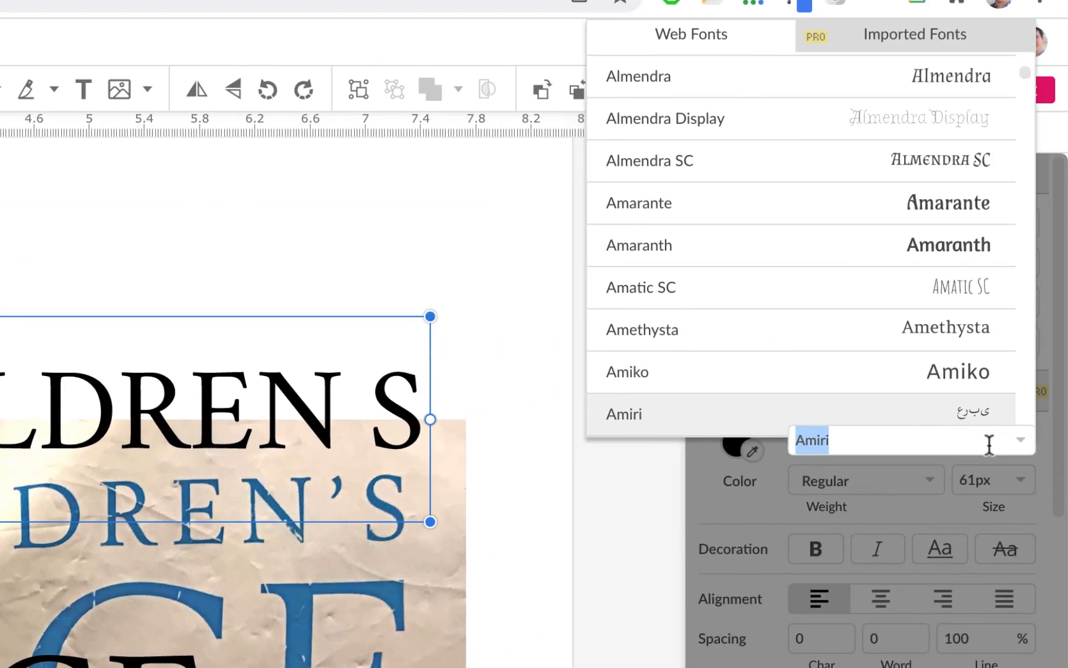
key("Escape")
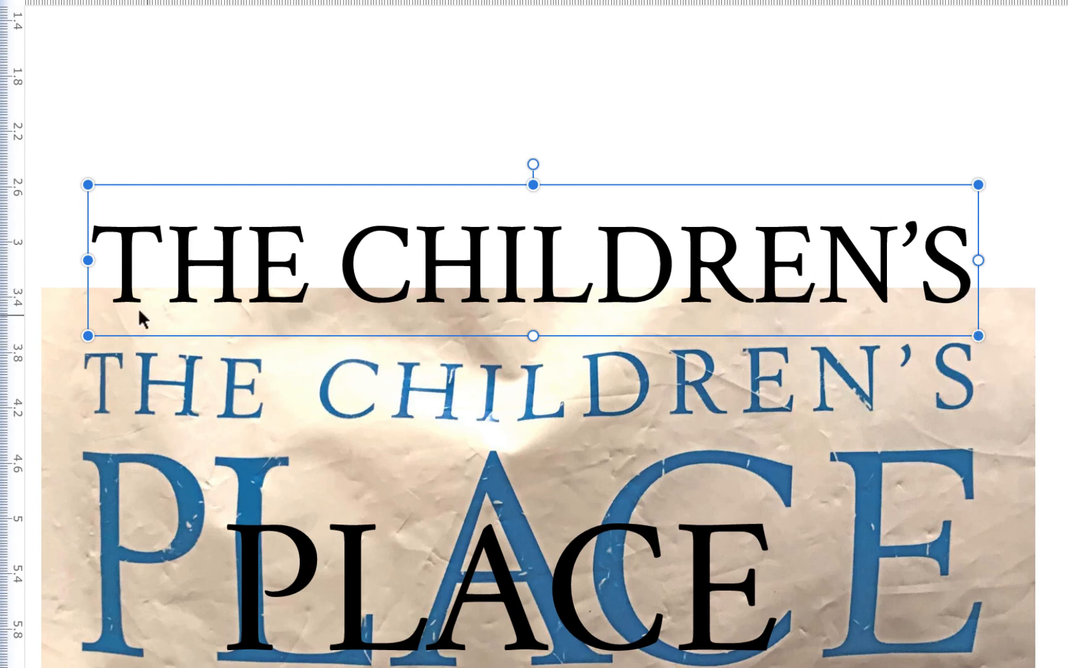
Place an Amiri copy of the THE CHILDREN'S text above the existing line for comparison.
right_click(495, 285)
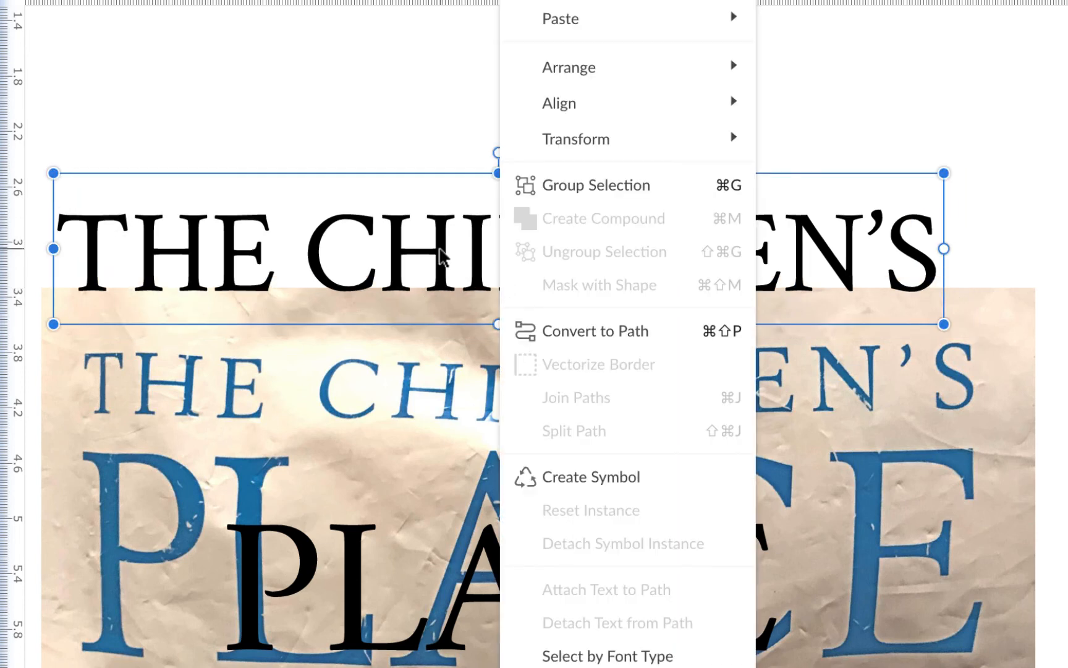
left_click_drag(440, 249, 452, 103)
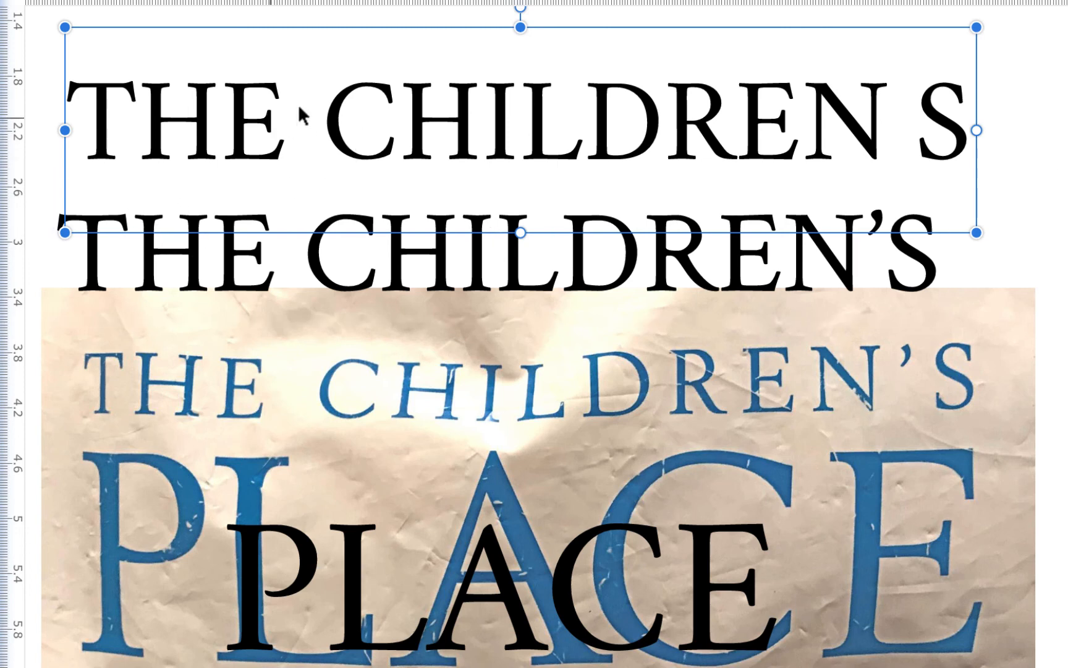
Try a P in place of the H in the uppermost THE CHILDREN'S text and restore the H.
left_click(346, 115)
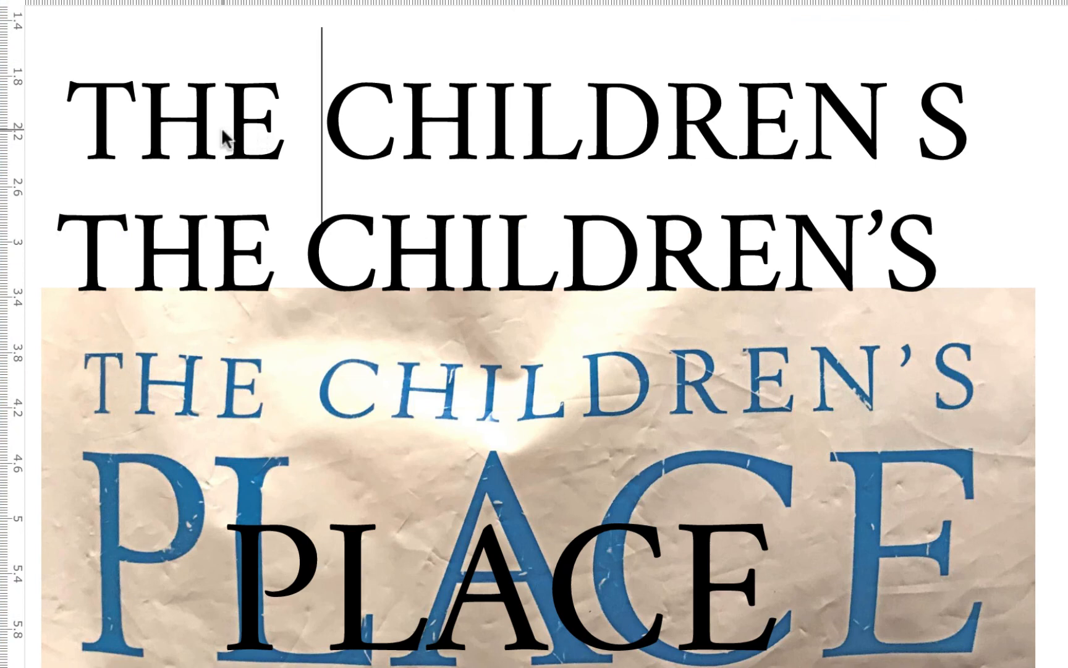
left_click_drag(155, 131, 202, 117)
type("P")
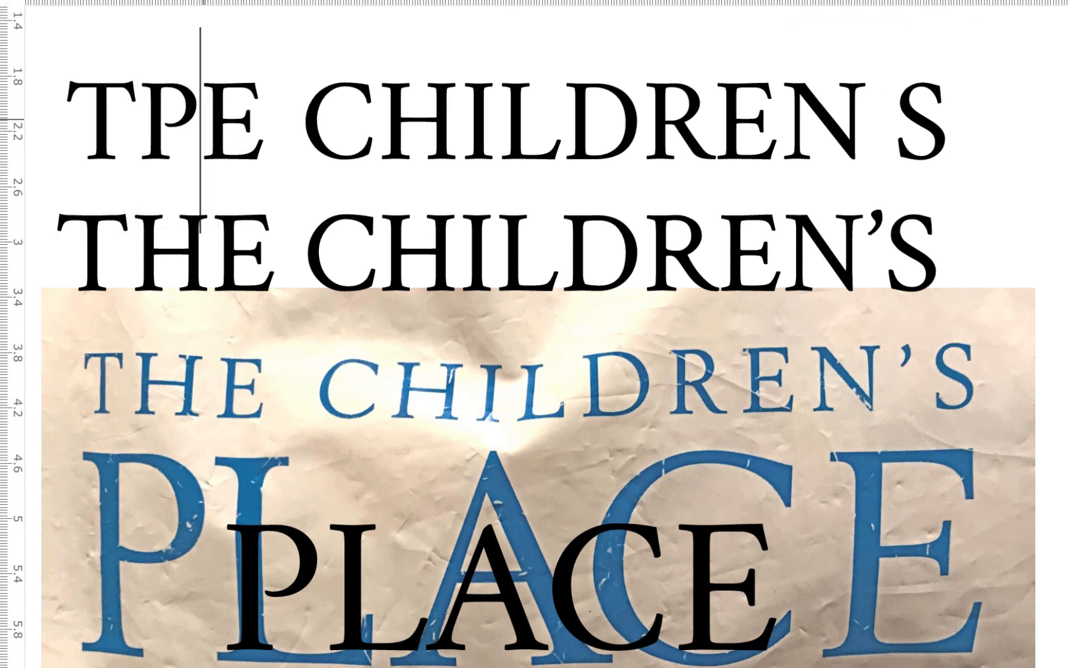
key("BackSpace")
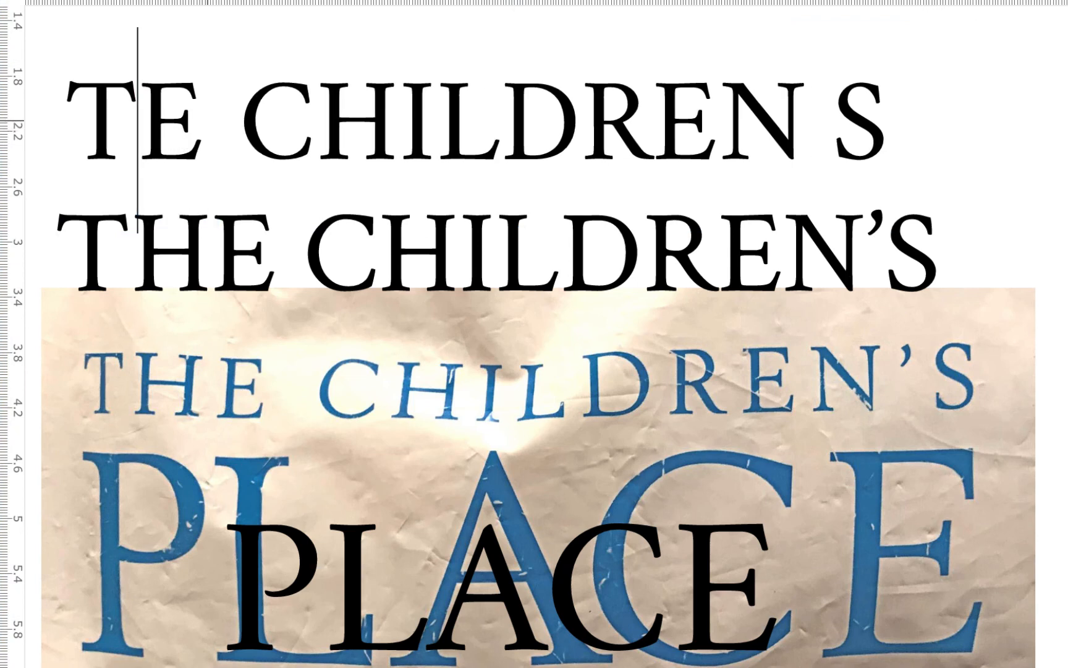
type("H")
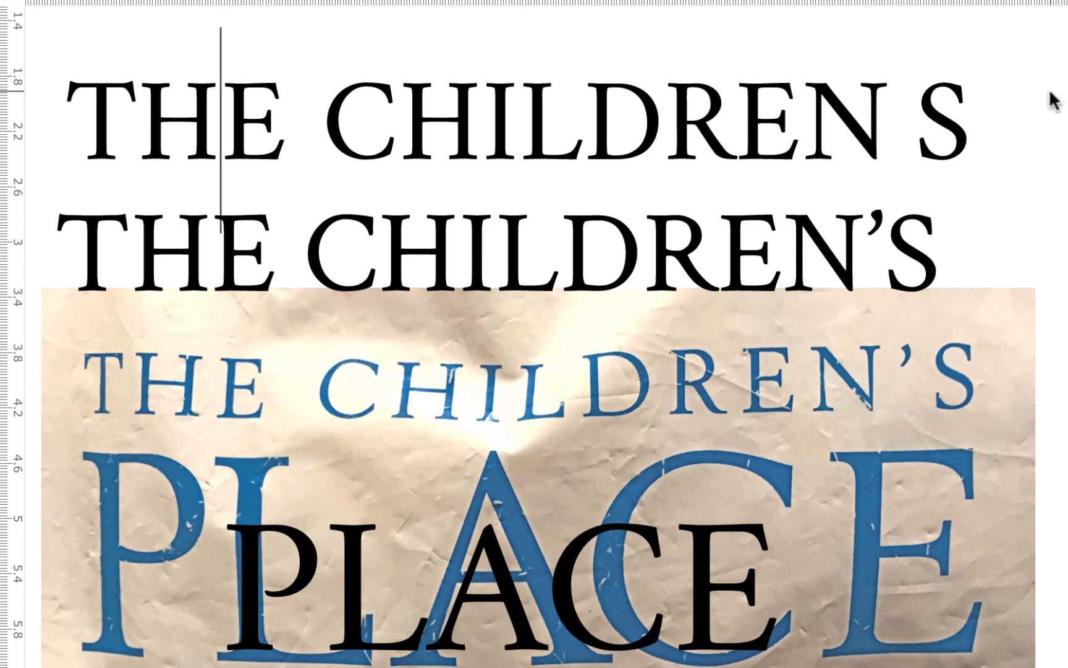
key("Escape")
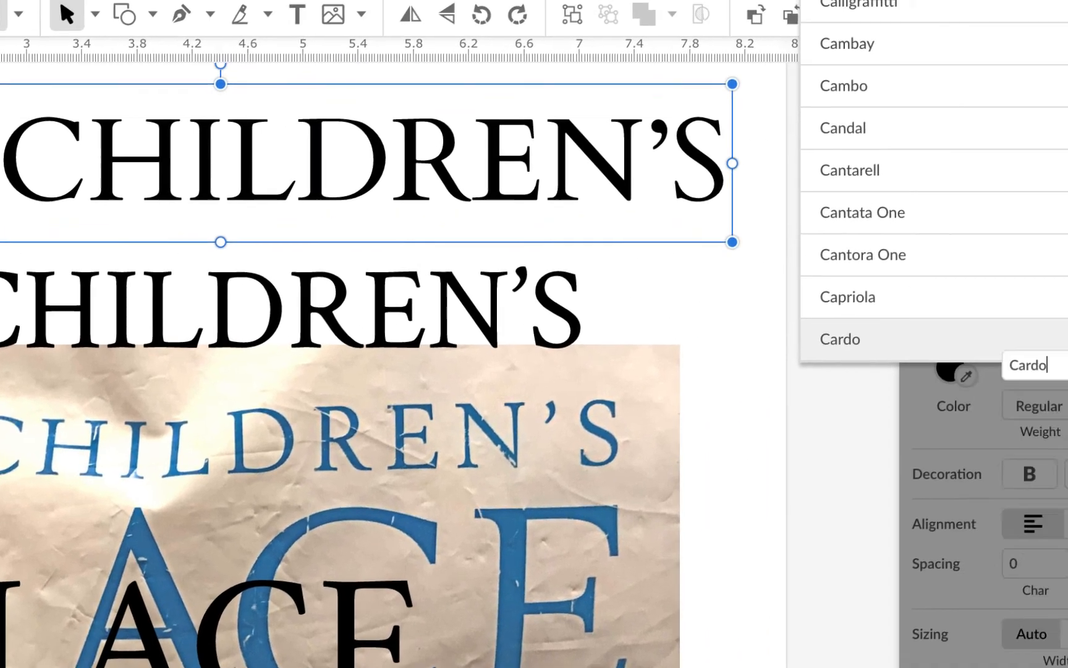
Try the Average font on the uppermost THE CHILDREN'S text.
type("av")
left_click(1027, 407)
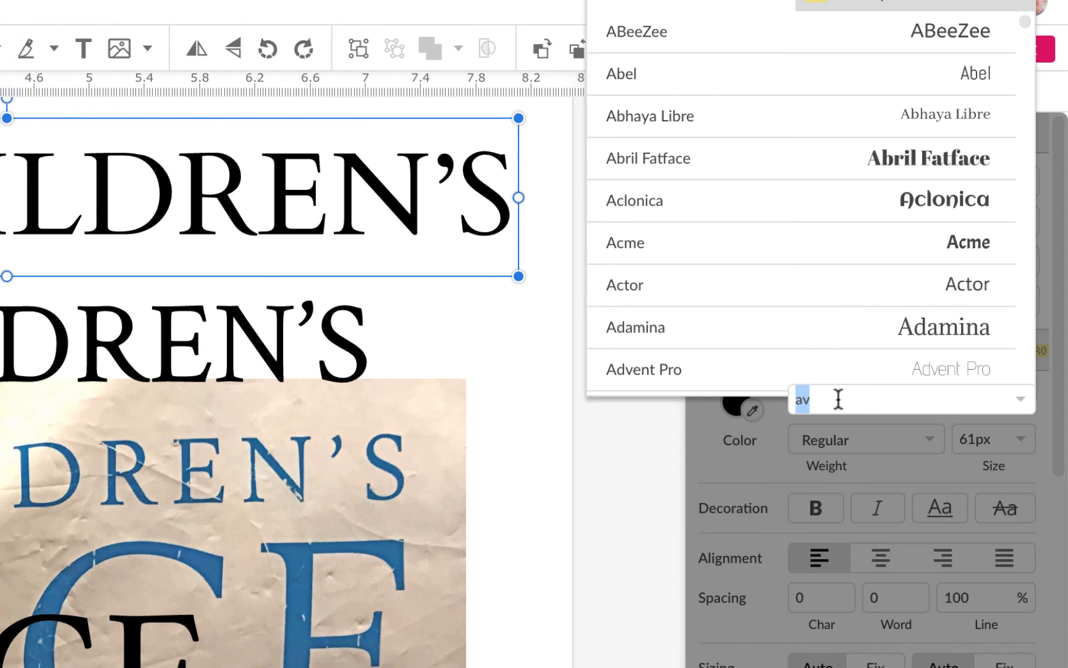
type("ave")
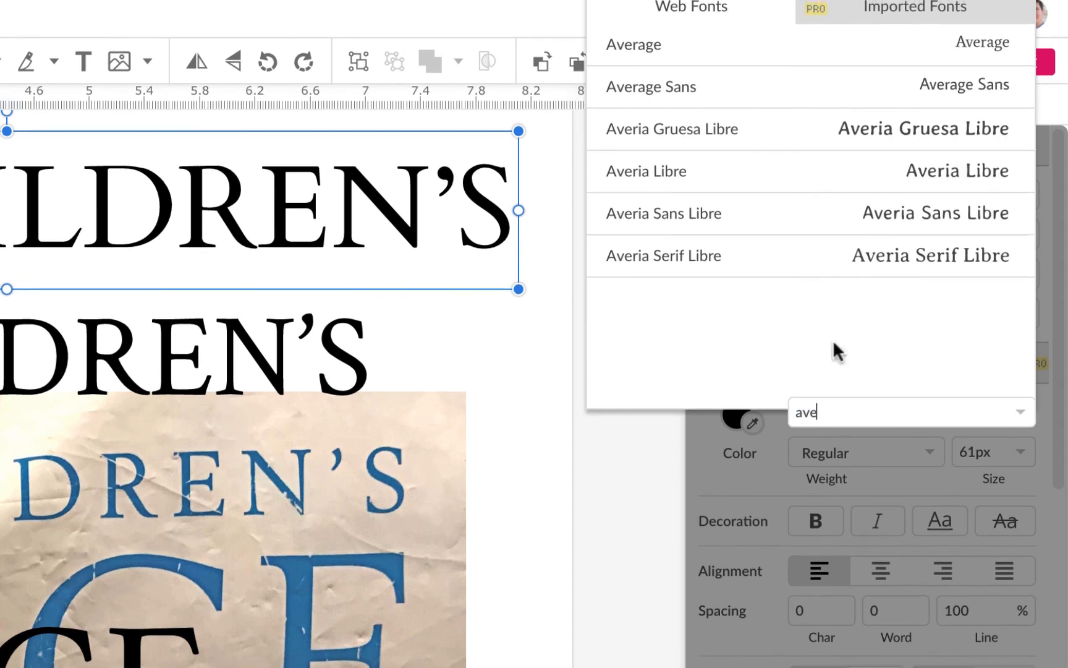
left_click(809, 28)
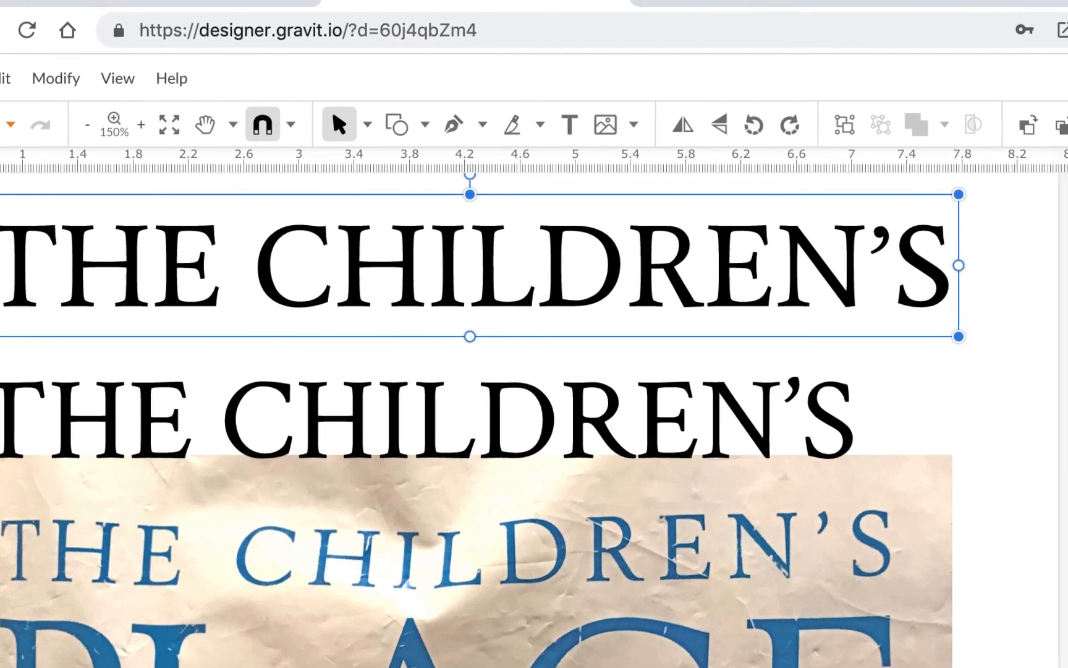
Set the uppermost THE CHILDREN'S text to Quattrocento and swap it with the other version so it sits directly above the photo's lettering.
type("quattr")
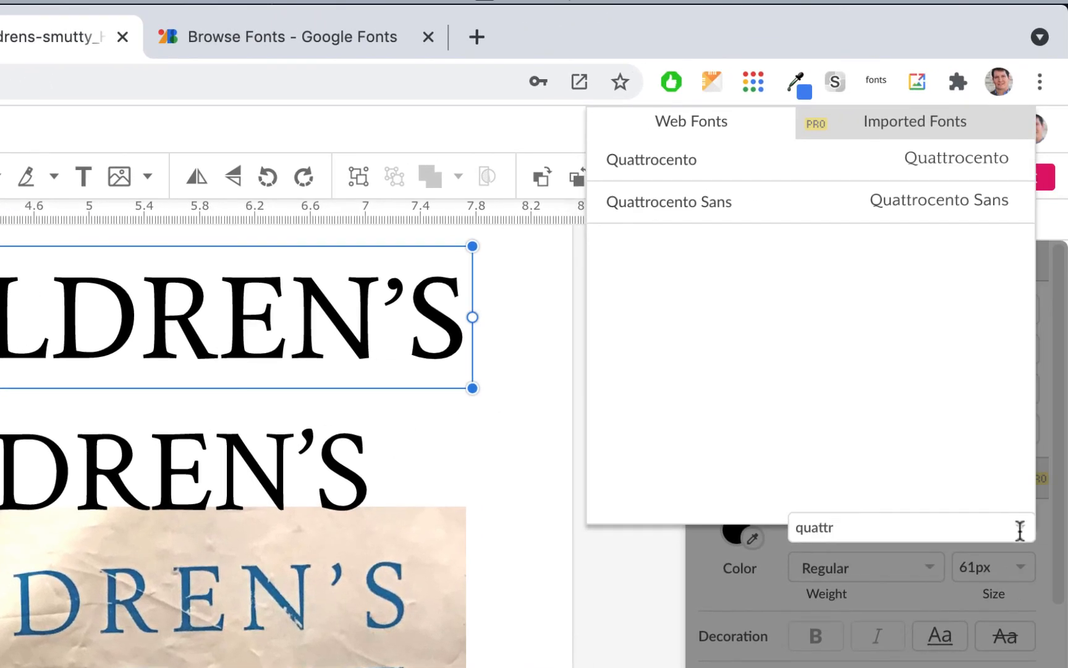
left_click(956, 162)
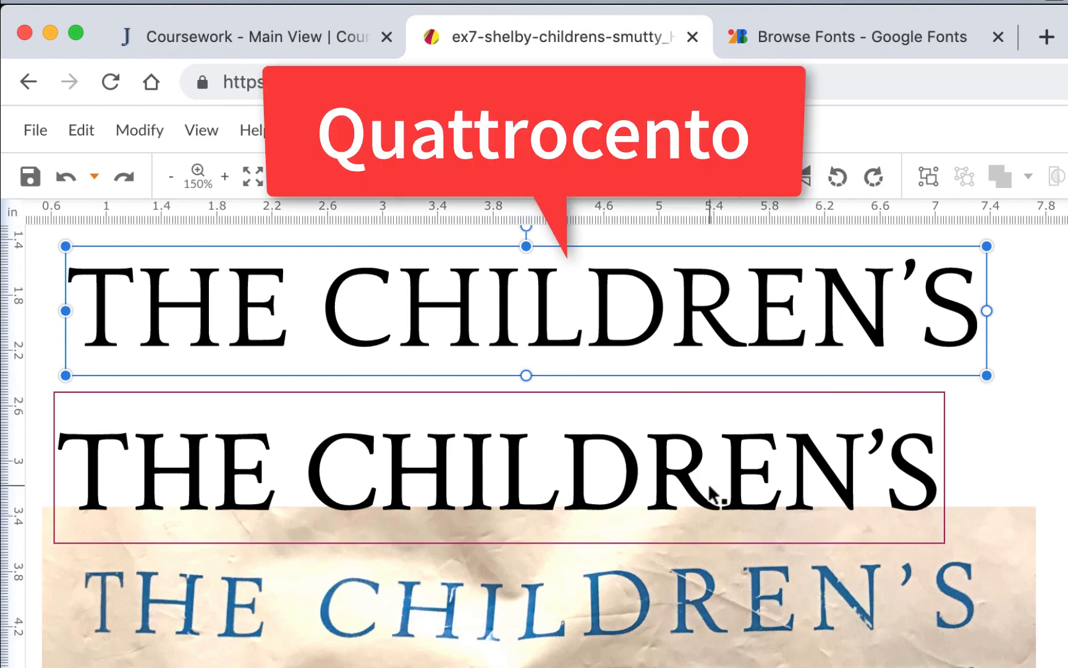
left_click_drag(715, 496, 942, 409)
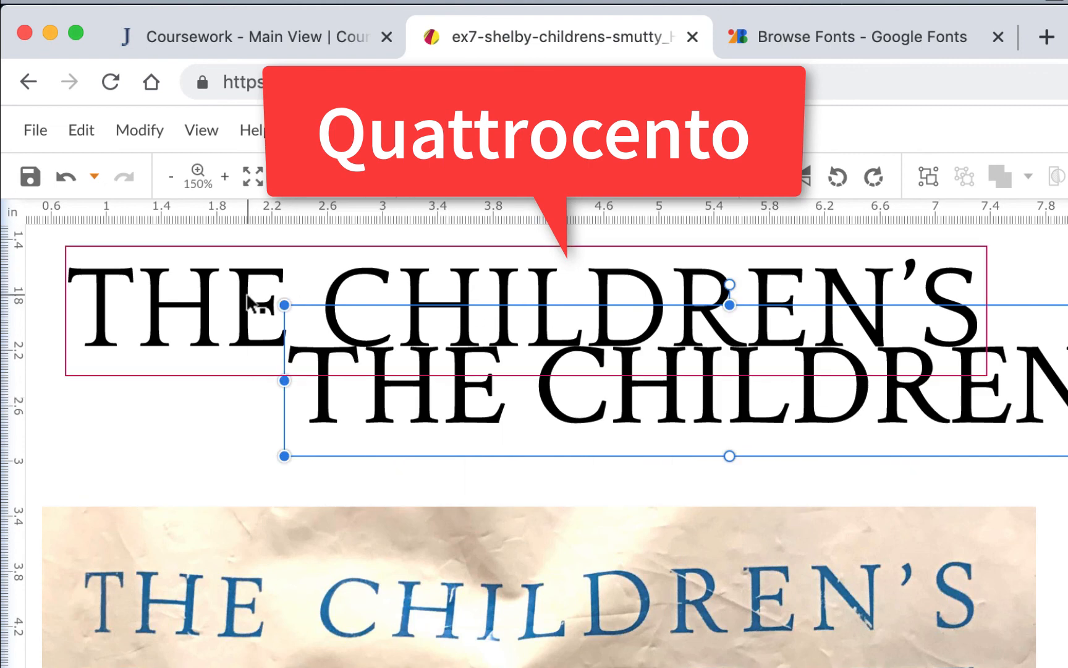
left_click_drag(258, 305, 276, 481)
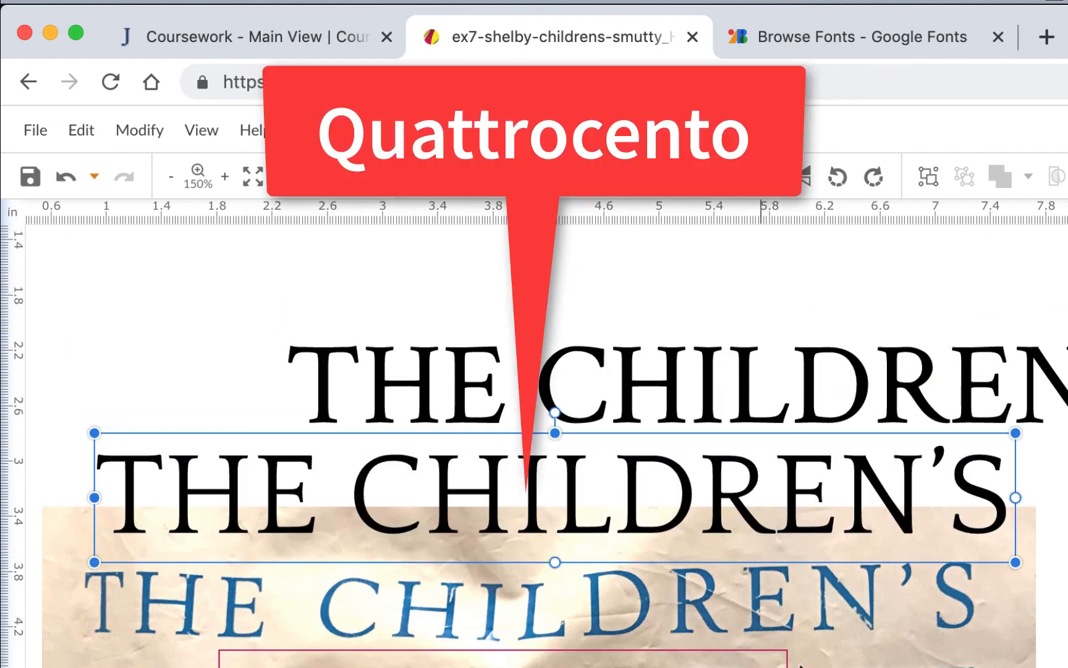
Change the PLACE text to Quattrocento and shift it toward the start of the photo's PLACE lettering, level with the letter tops.
scroll(1060, 634, "down", 3)
scroll(1059, 633, "down", 1)
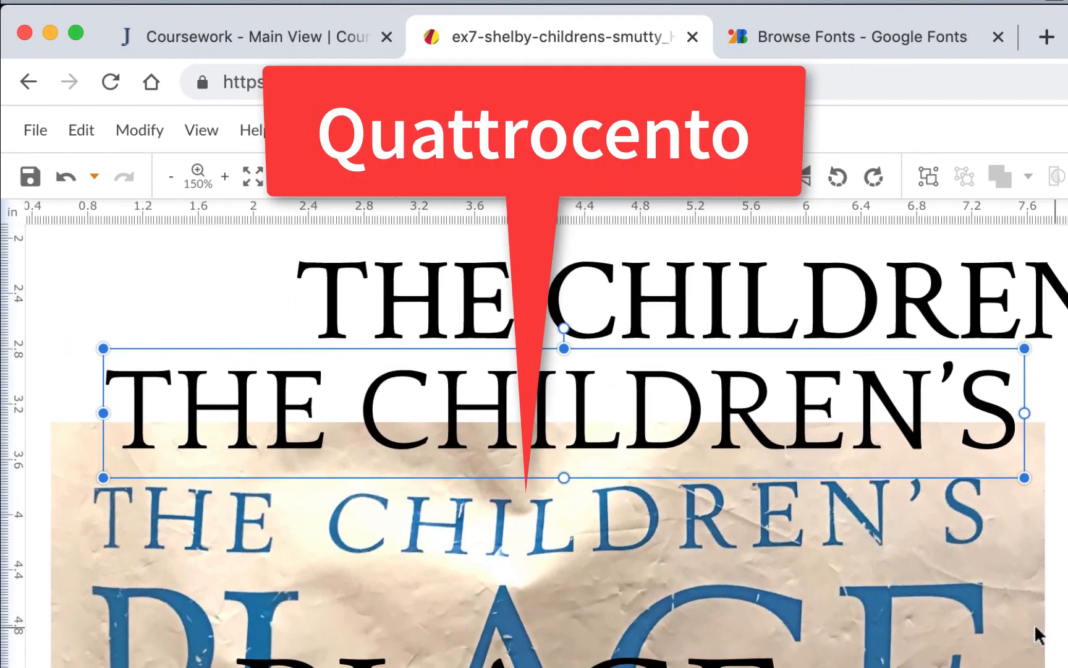
left_click(719, 664)
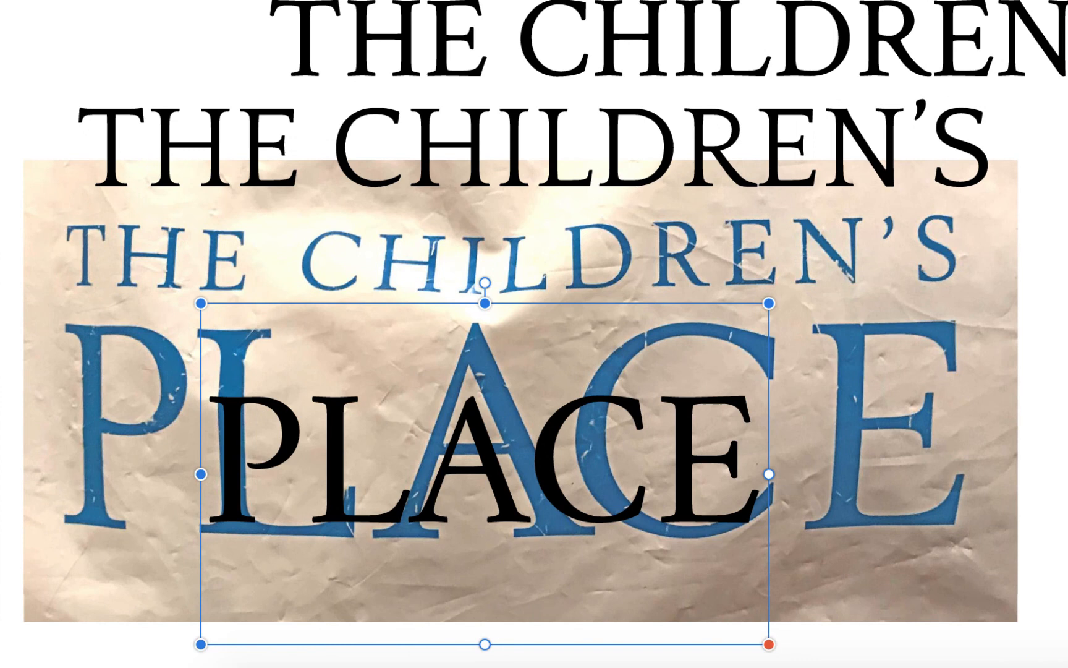
left_click_drag(768, 644, 776, 518)
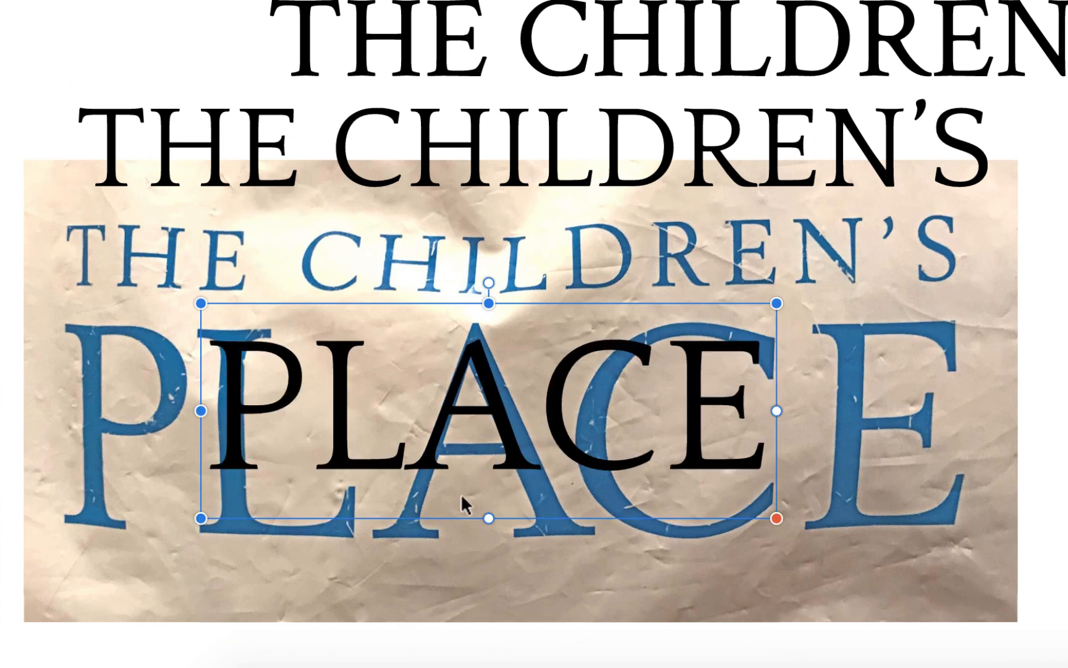
left_click_drag(554, 422, 490, 408)
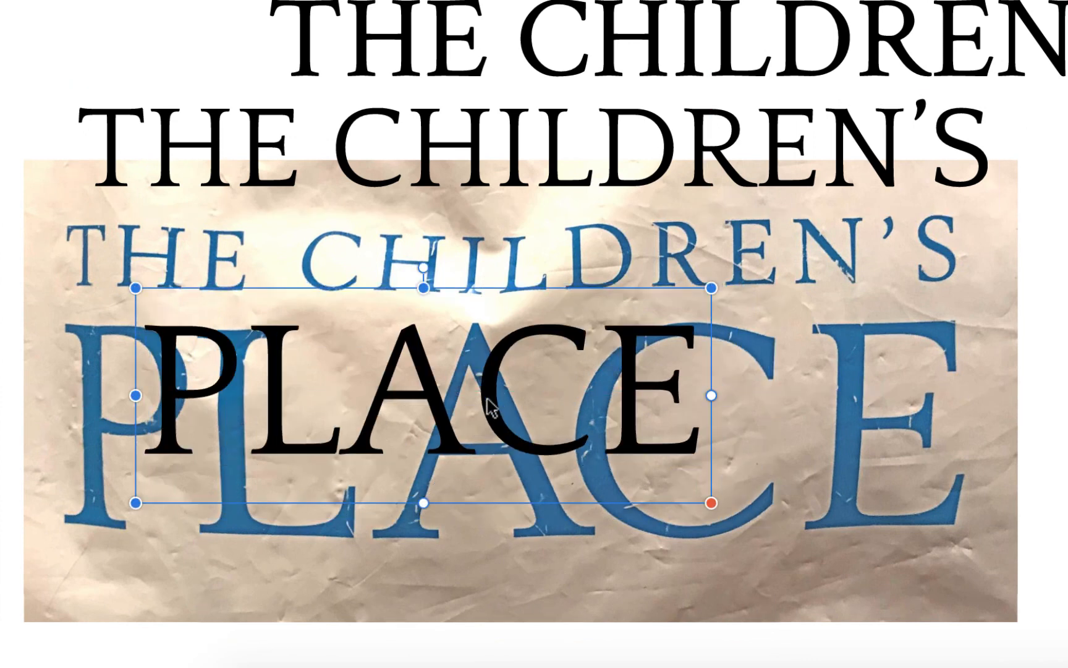